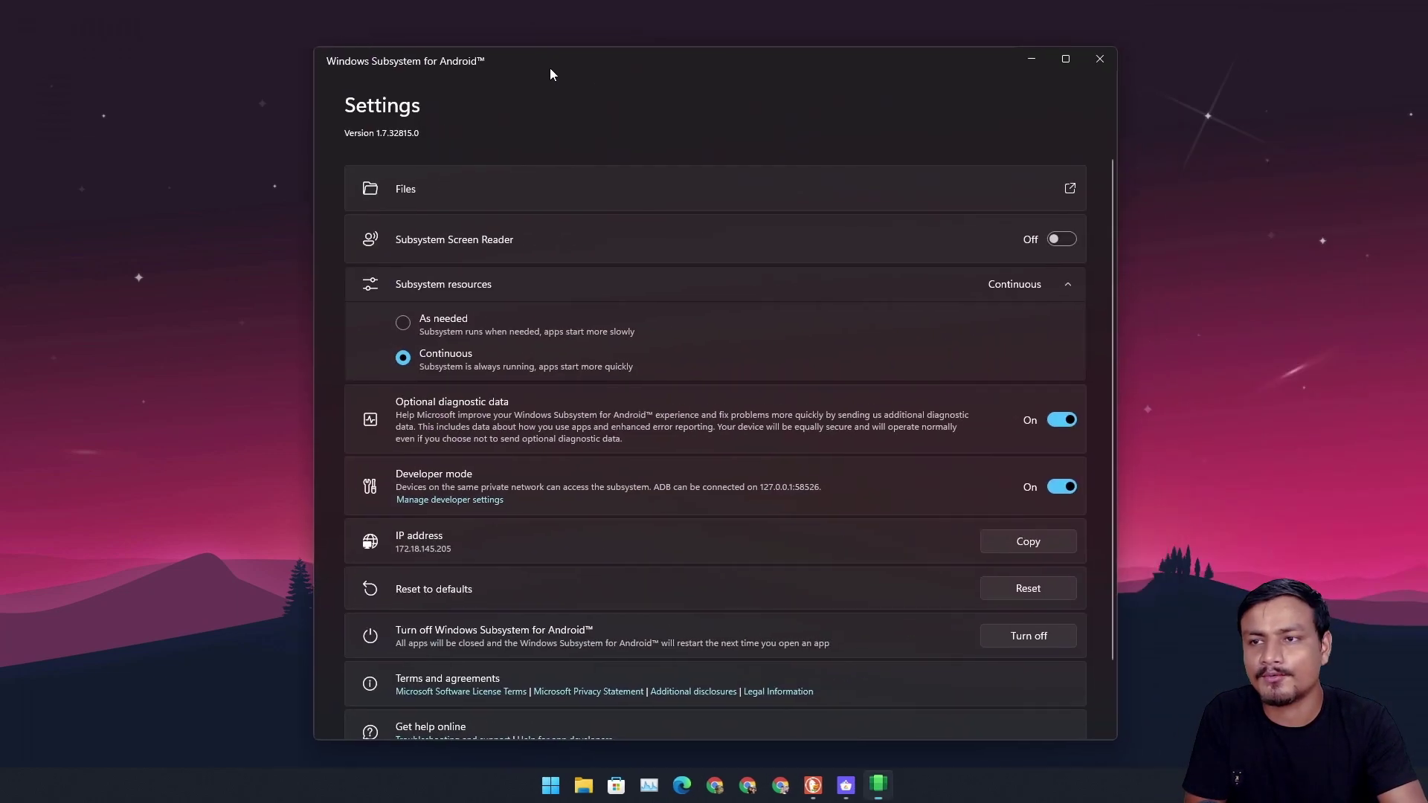
# Step: Nudge the Windows Subsystem for Android Settings window slightly to the right
pyautogui.moveTo(551, 68); pyautogui.dragTo(553, 69)
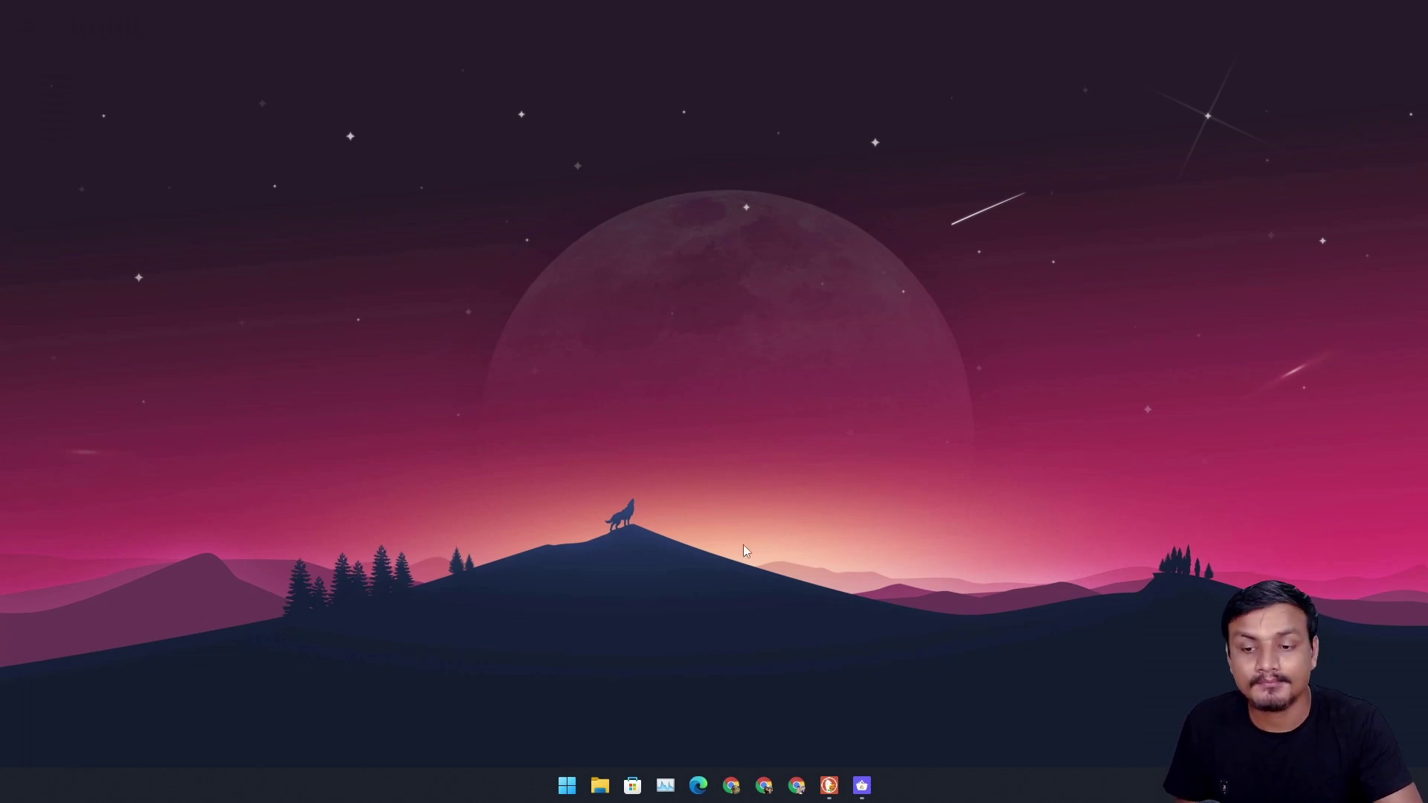
# Step: In DuckDuckGo, switch to the APKMirror Google Play Store tab, then reopen the tab overview
pyautogui.click(829, 786)
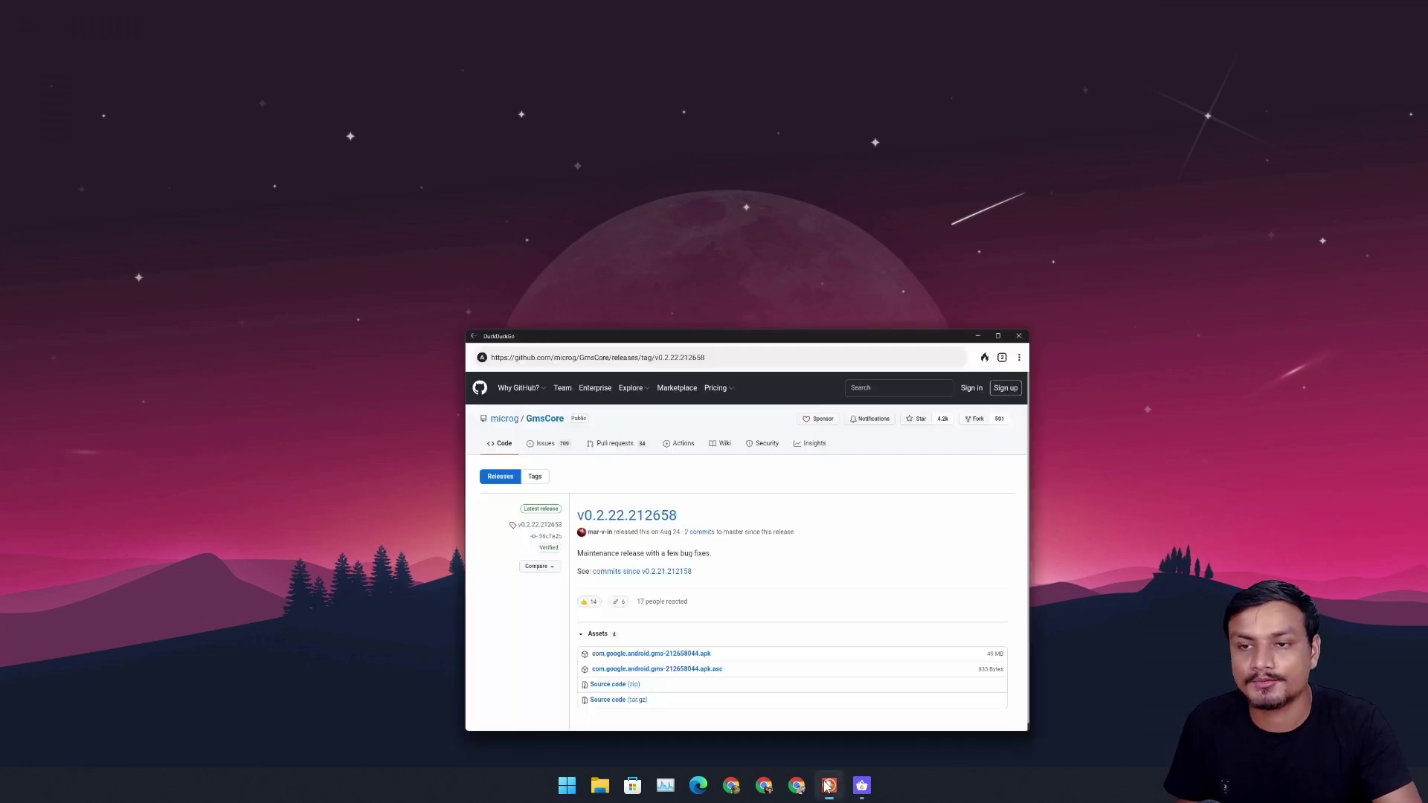
pyautogui.click(1120, 95)
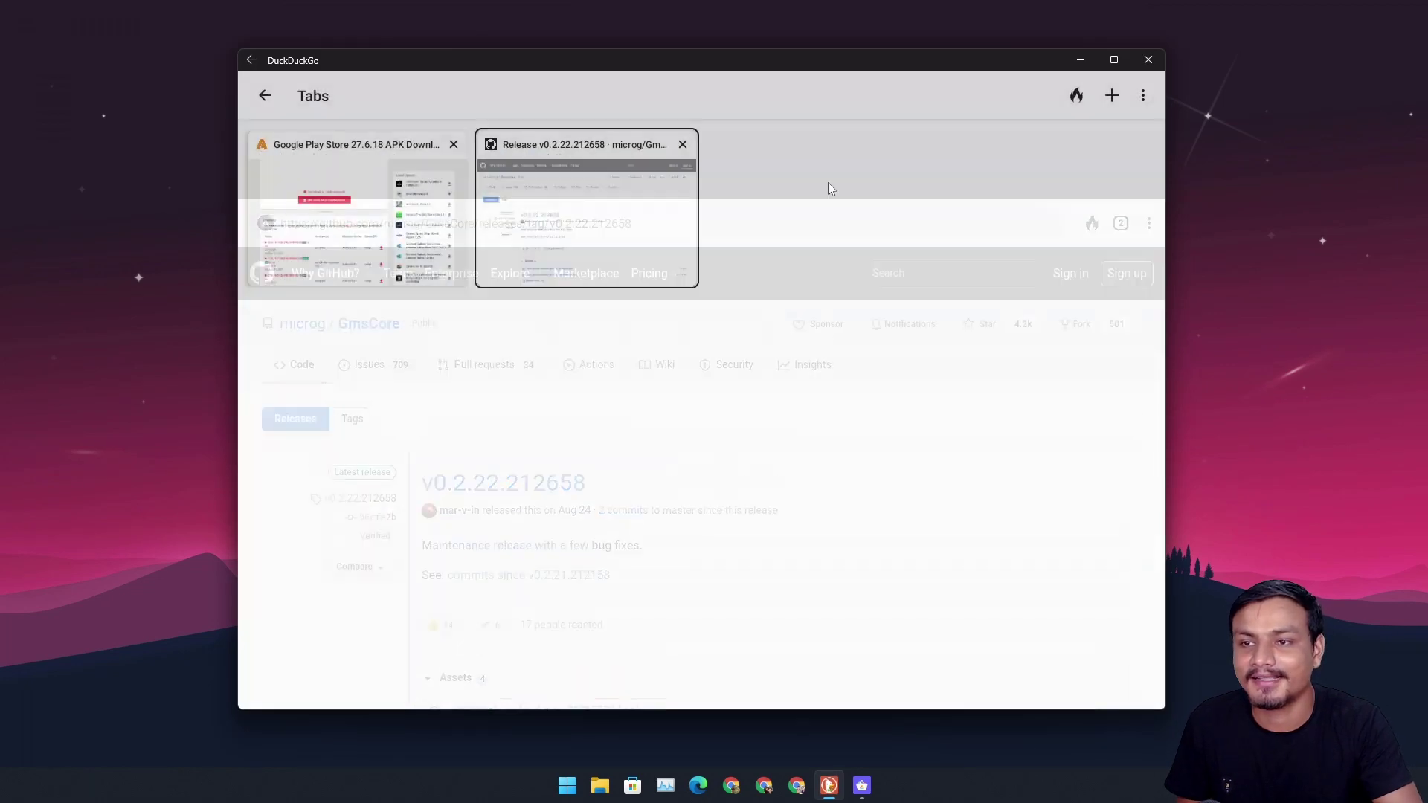
pyautogui.click(357, 209)
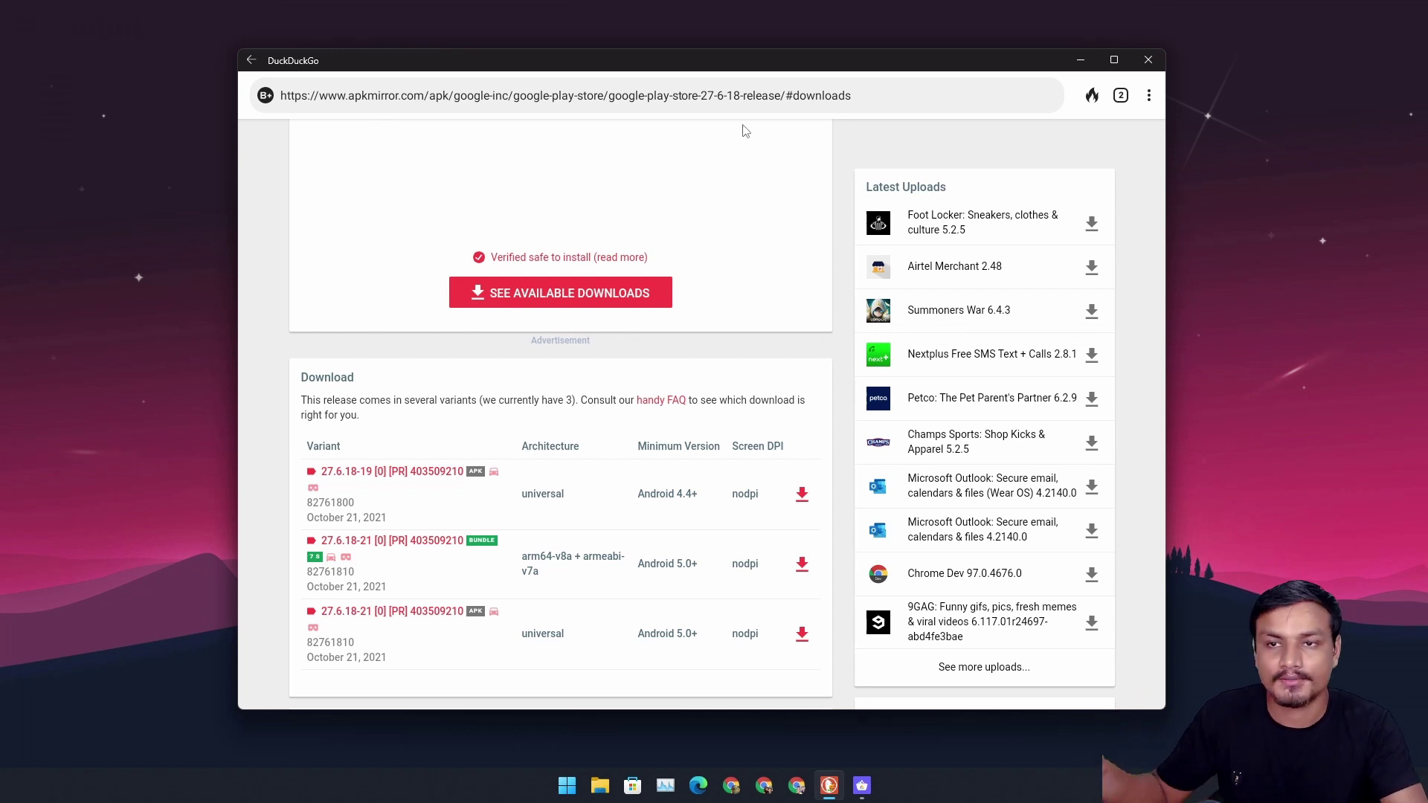
pyautogui.click(1121, 97)
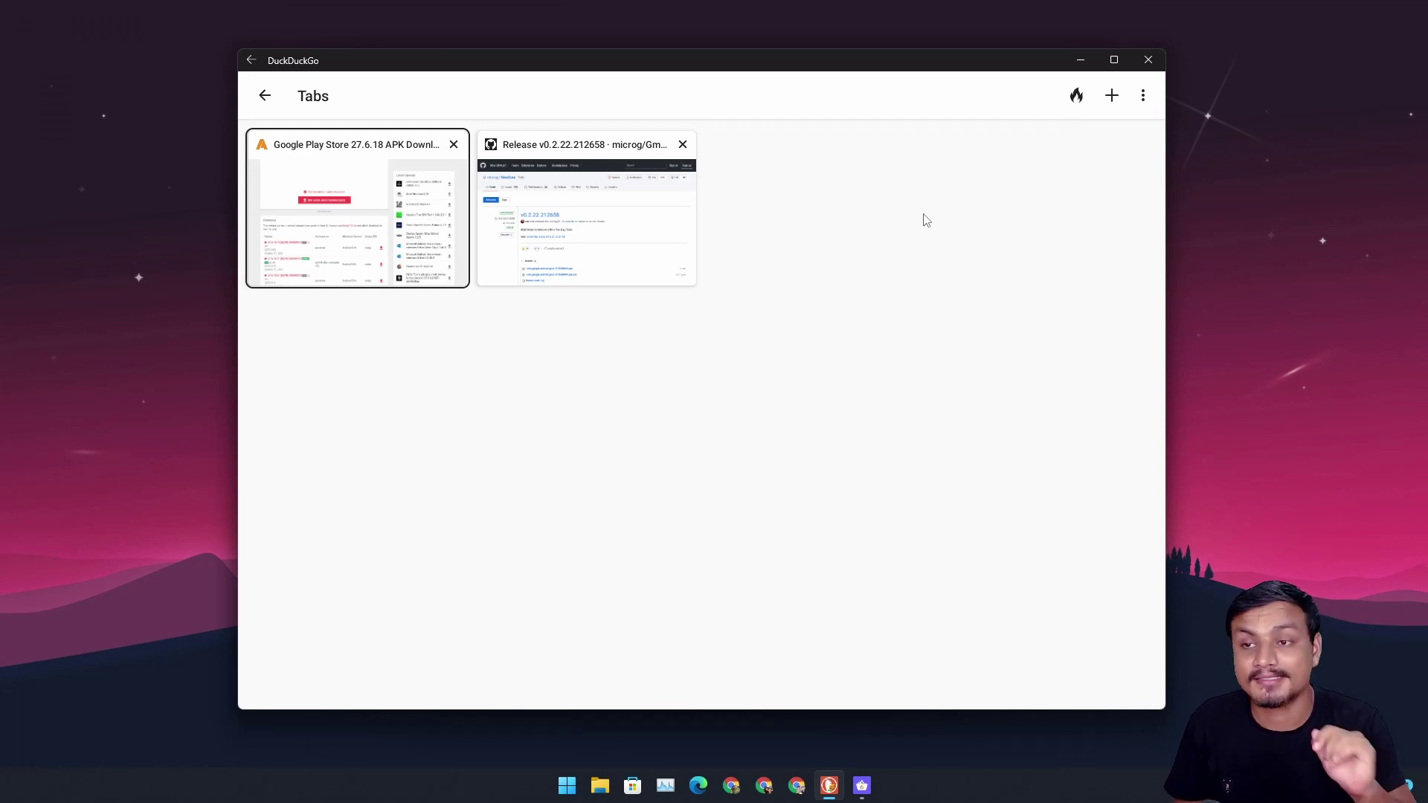
# Step: Switch DuckDuckGo to the GmsCore v0.2.22.212658 GitHub release tab
pyautogui.click(646, 219)
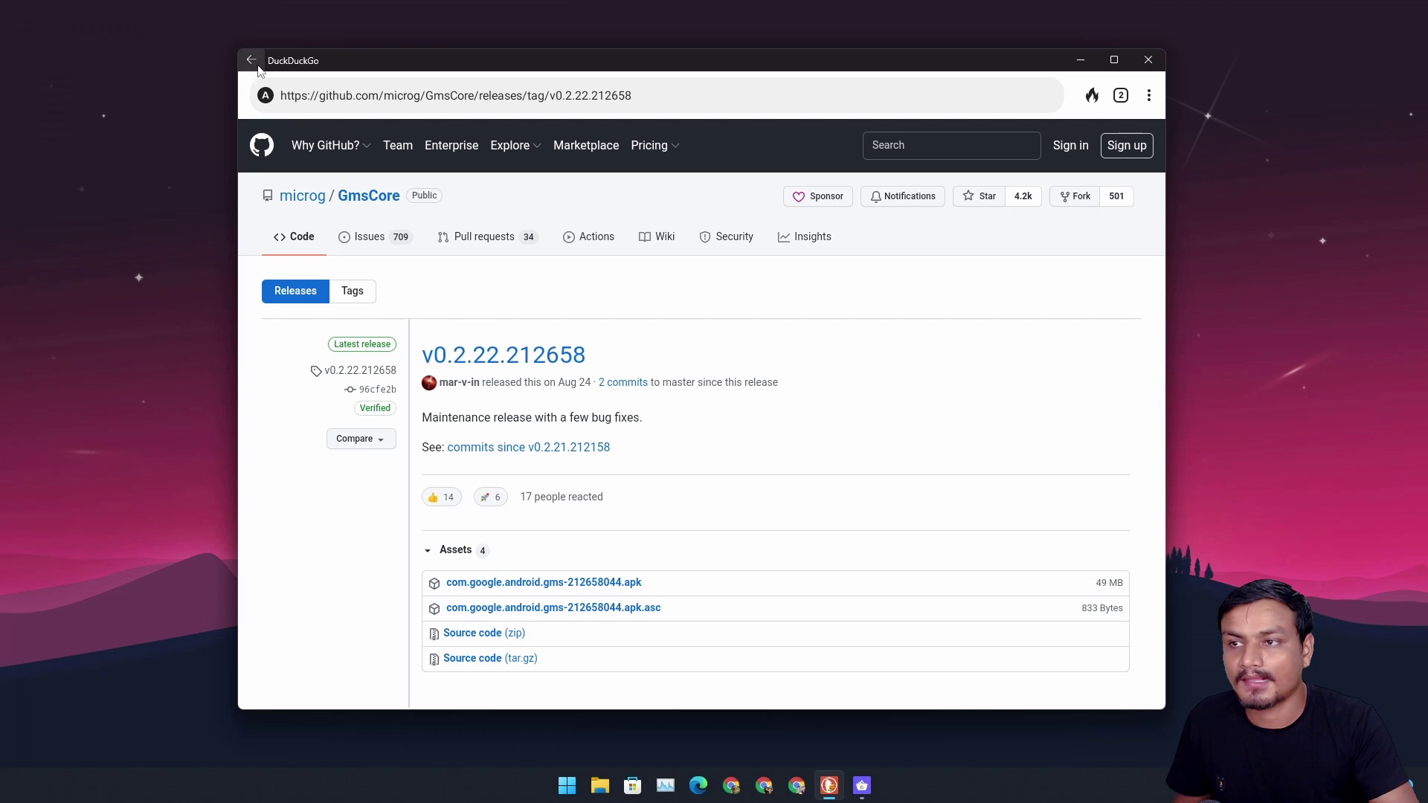
pyautogui.click(1121, 96)
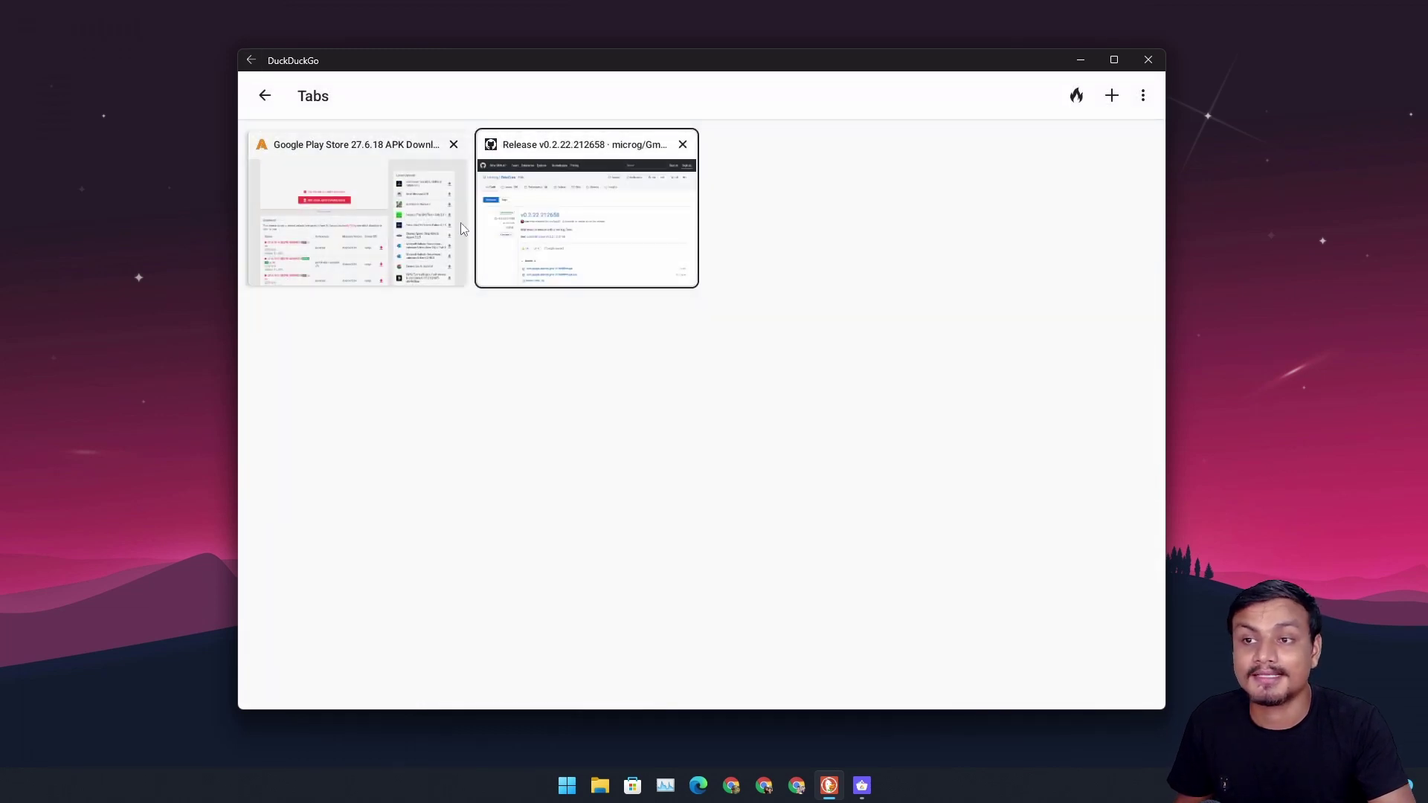
pyautogui.click(515, 235)
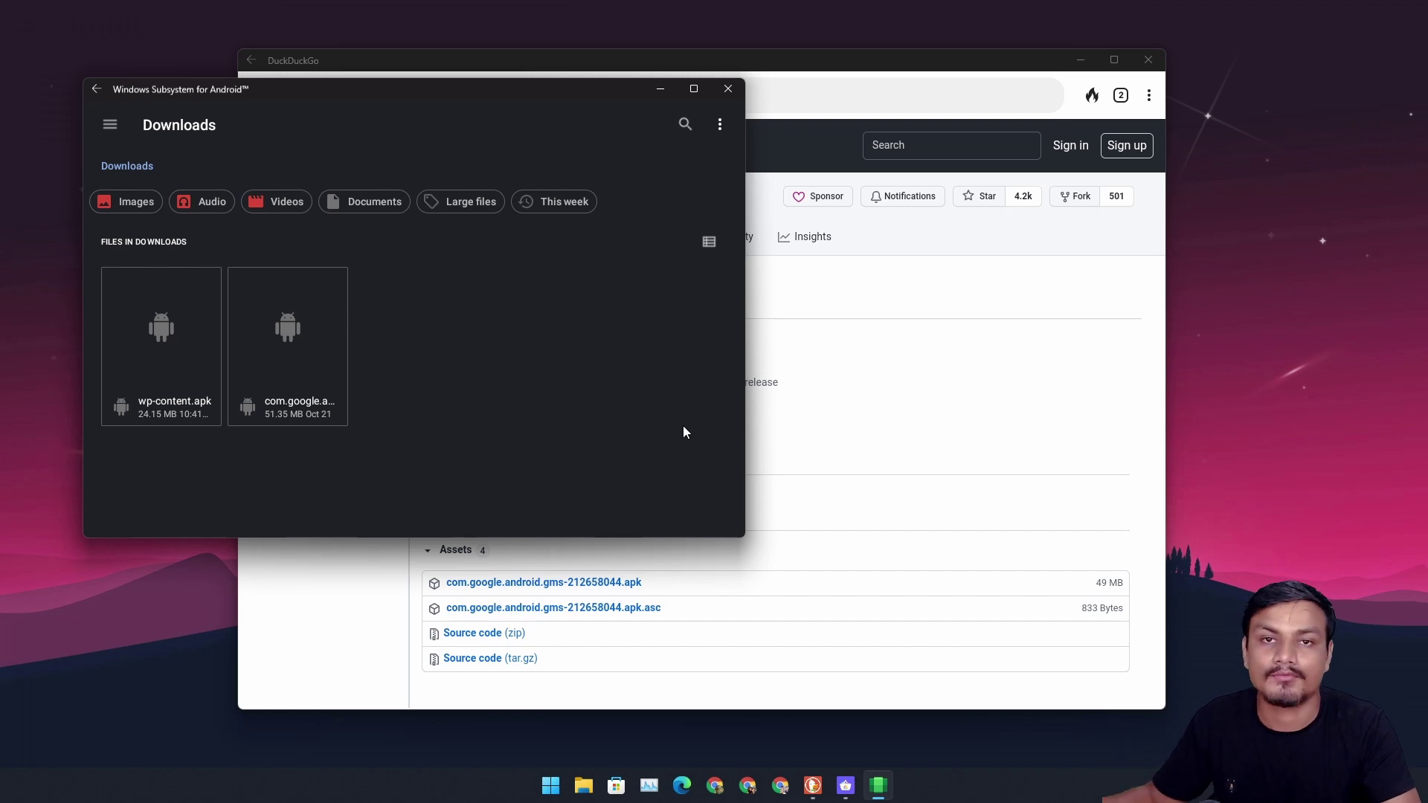
# Step: Bring up Aurora Store, shift it up-right, browse its Games list, then return to DuckDuckGo
pyautogui.click(846, 785)
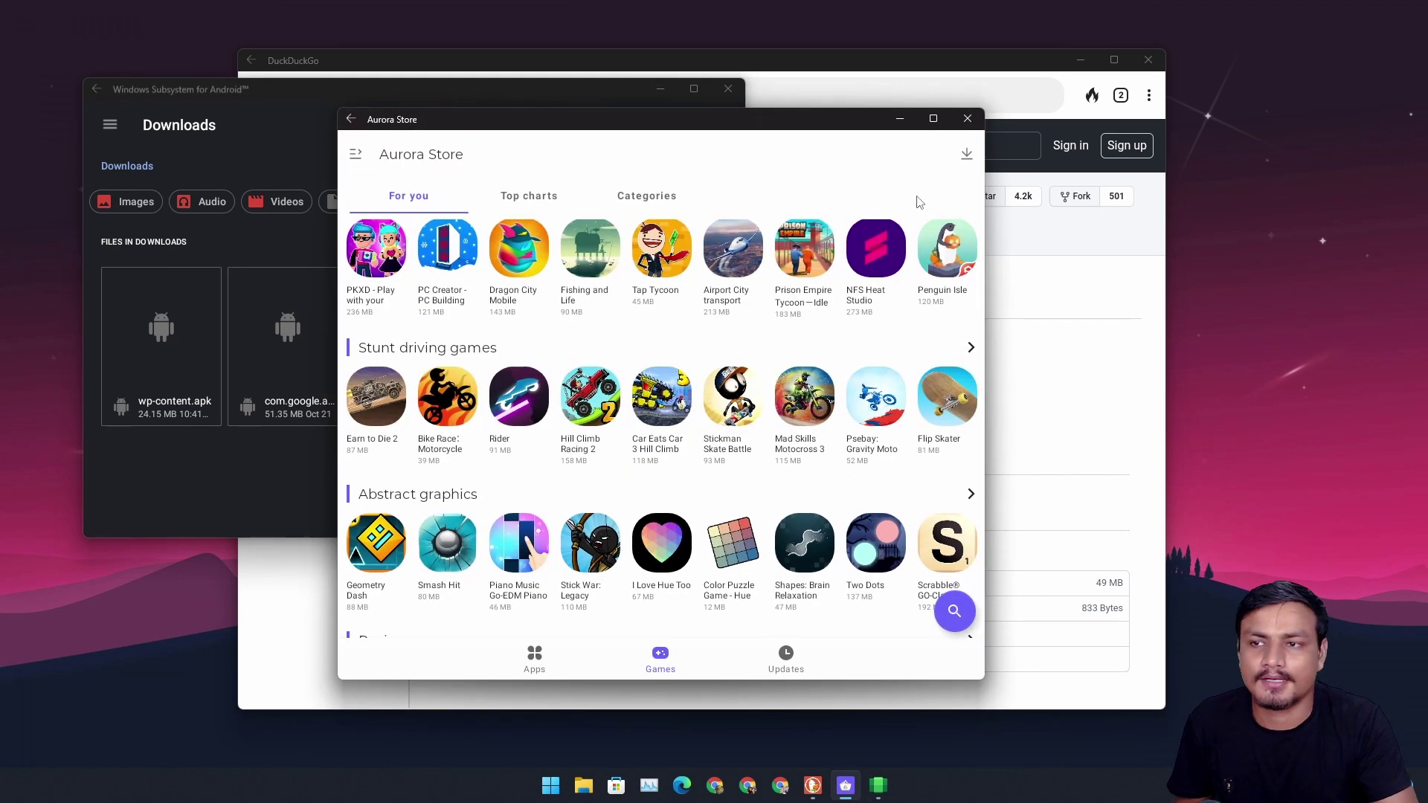
pyautogui.moveTo(568, 125); pyautogui.dragTo(654, 94)
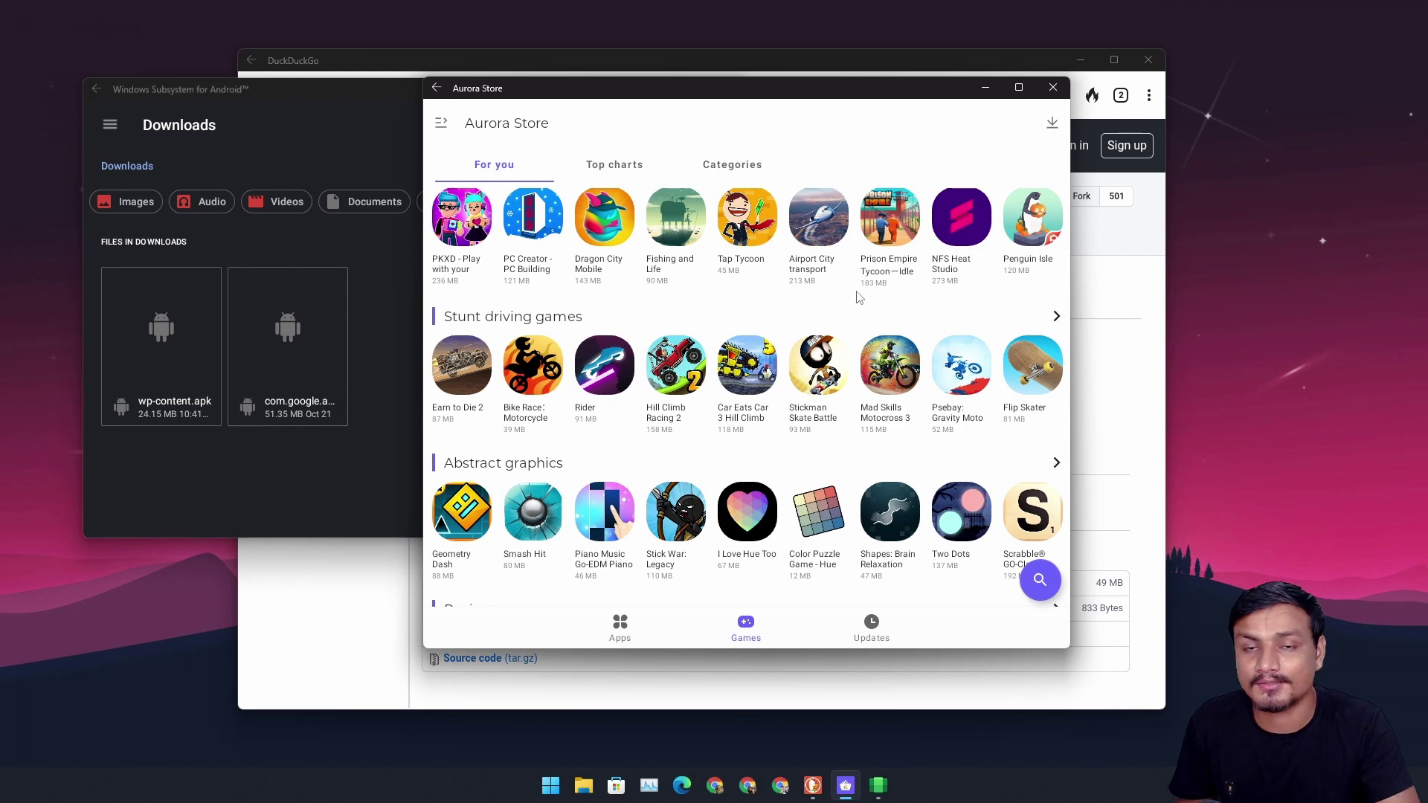
pyautogui.scroll(-2, 865, 299)
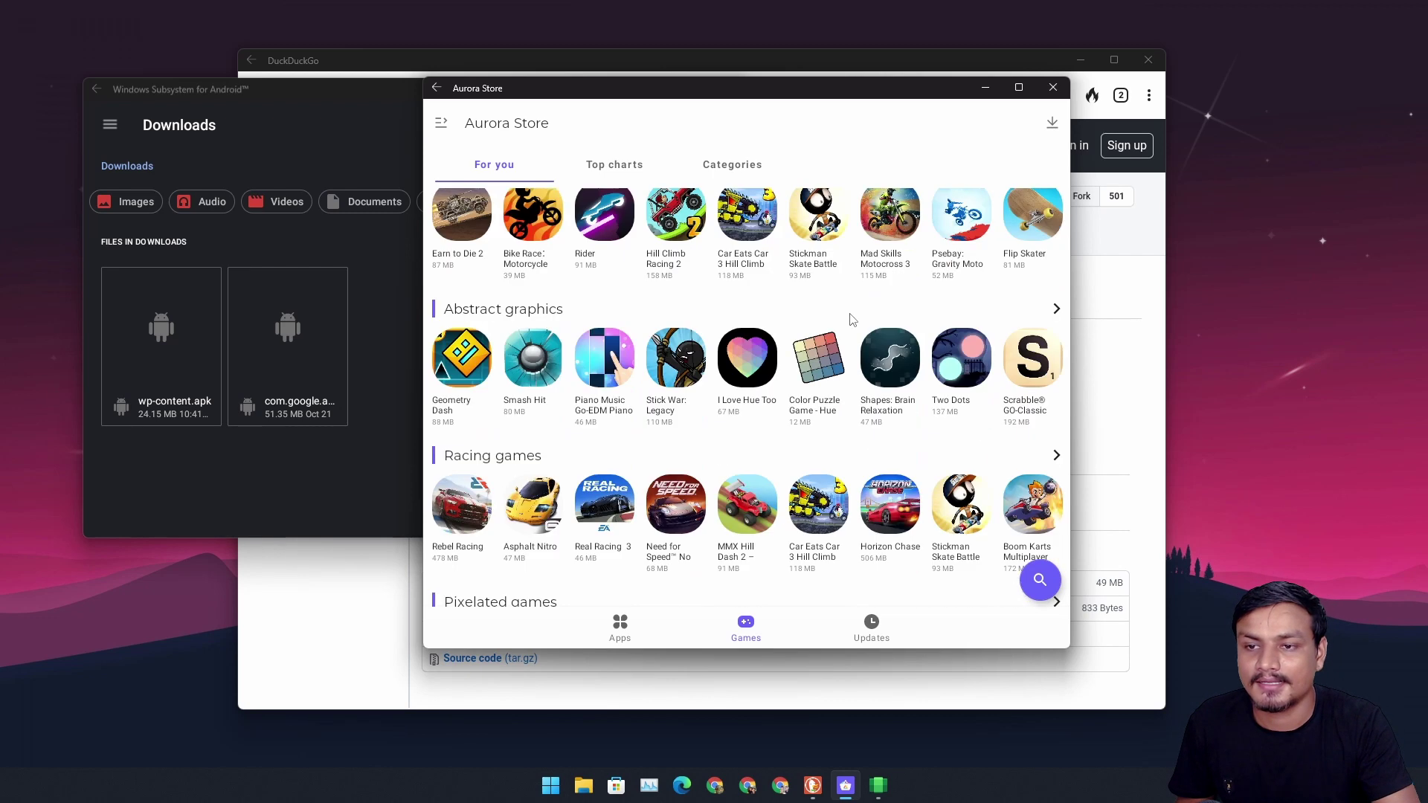
pyautogui.scroll(3, 851, 338)
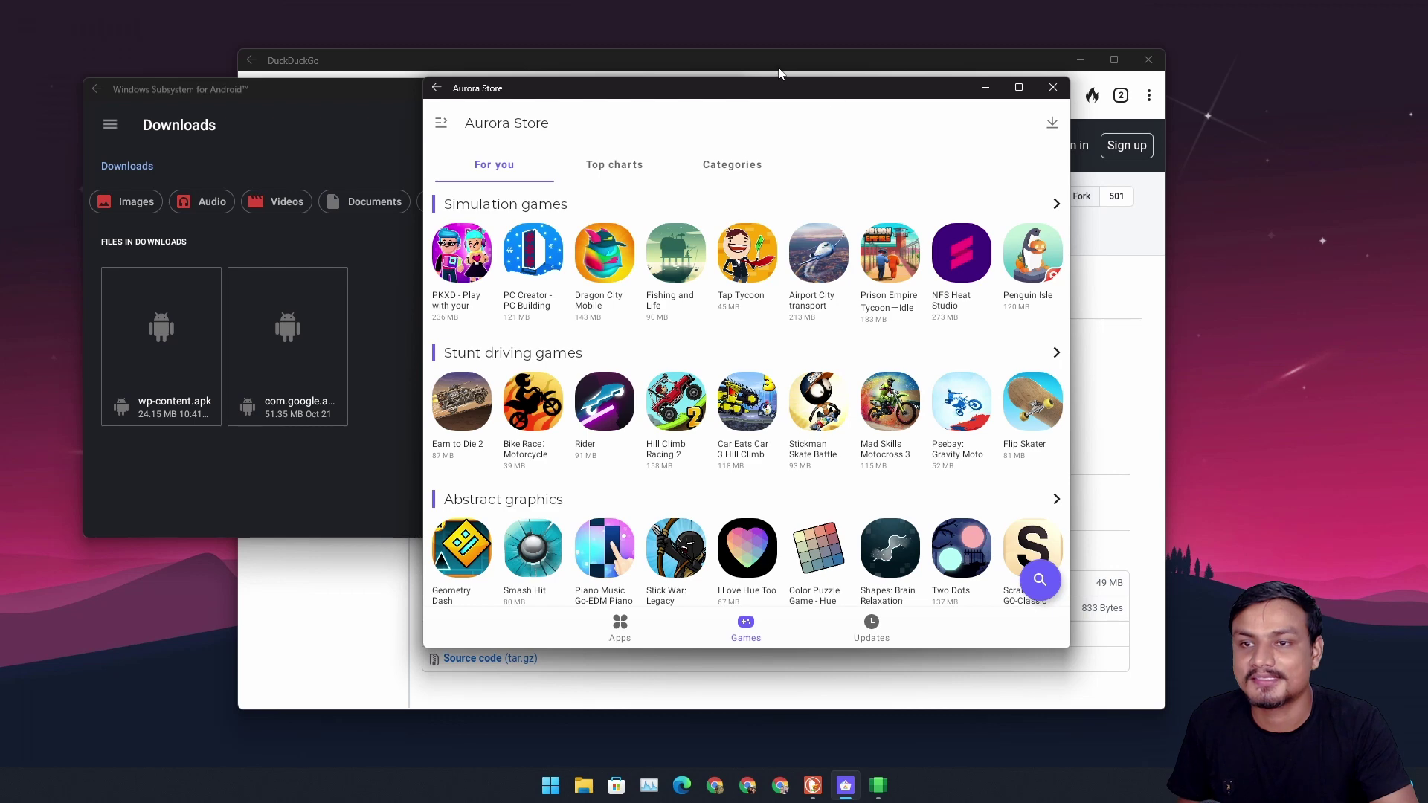
pyautogui.click(408, 52)
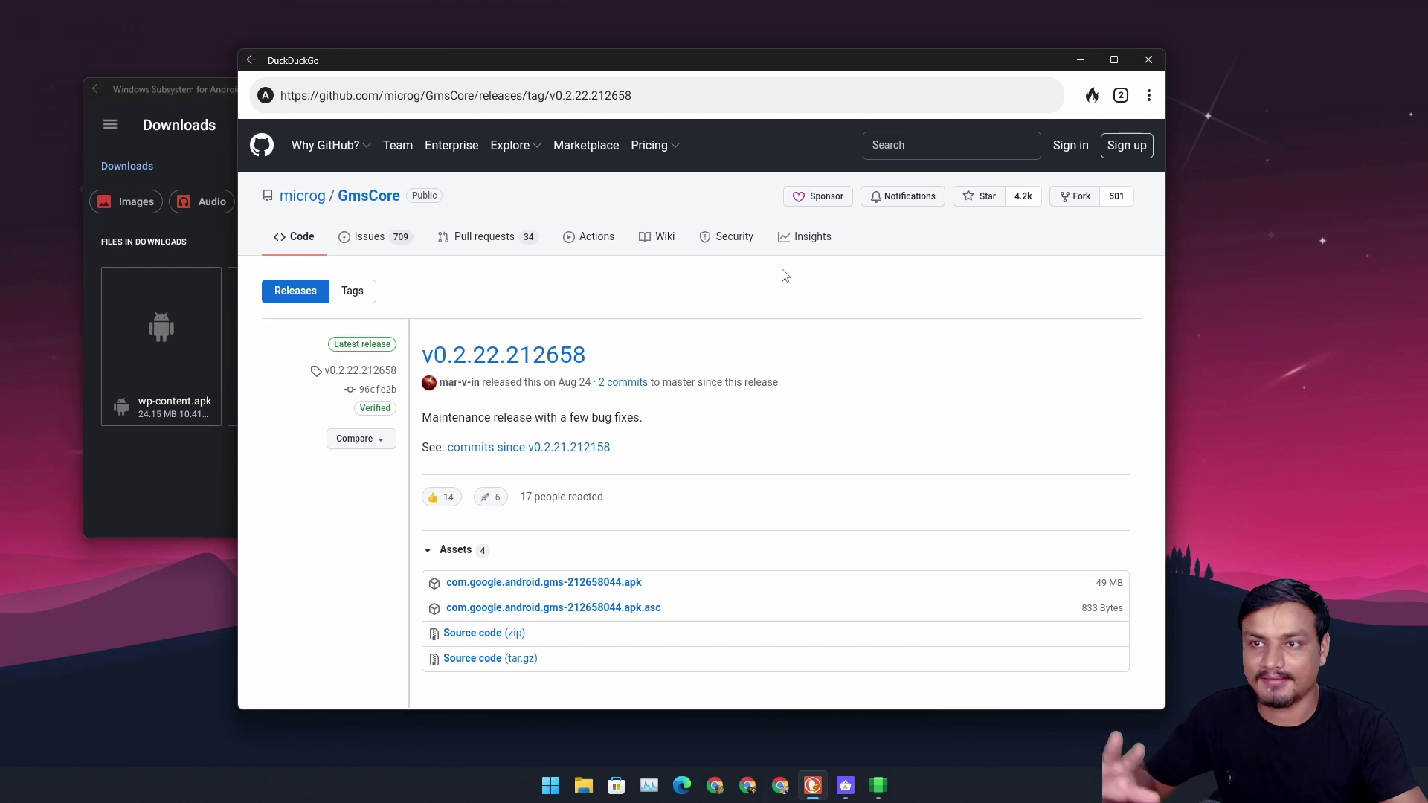
# Step: Bring the Android Downloads folder forward and open the Google Play Store APK for installation
pyautogui.click(1081, 59)
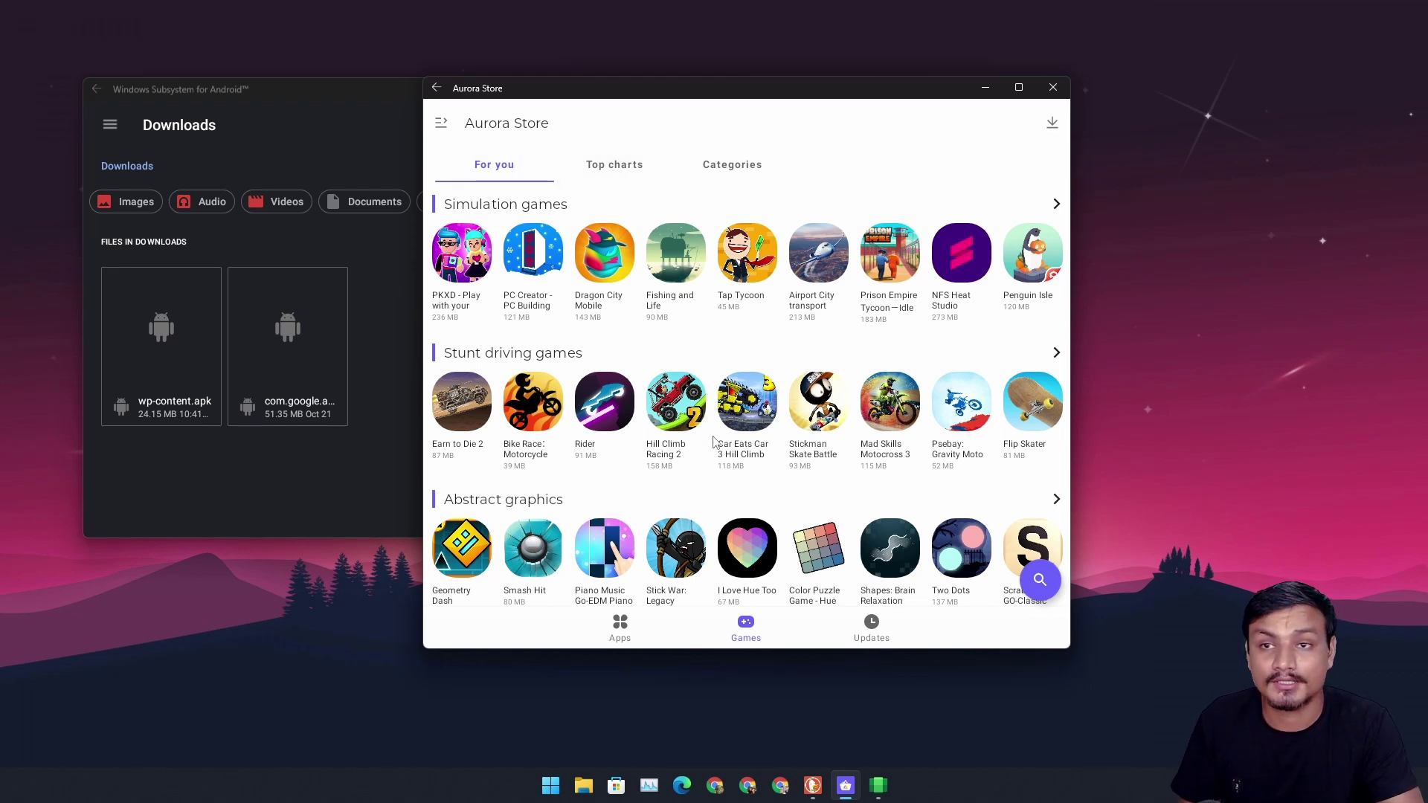
pyautogui.click(813, 785)
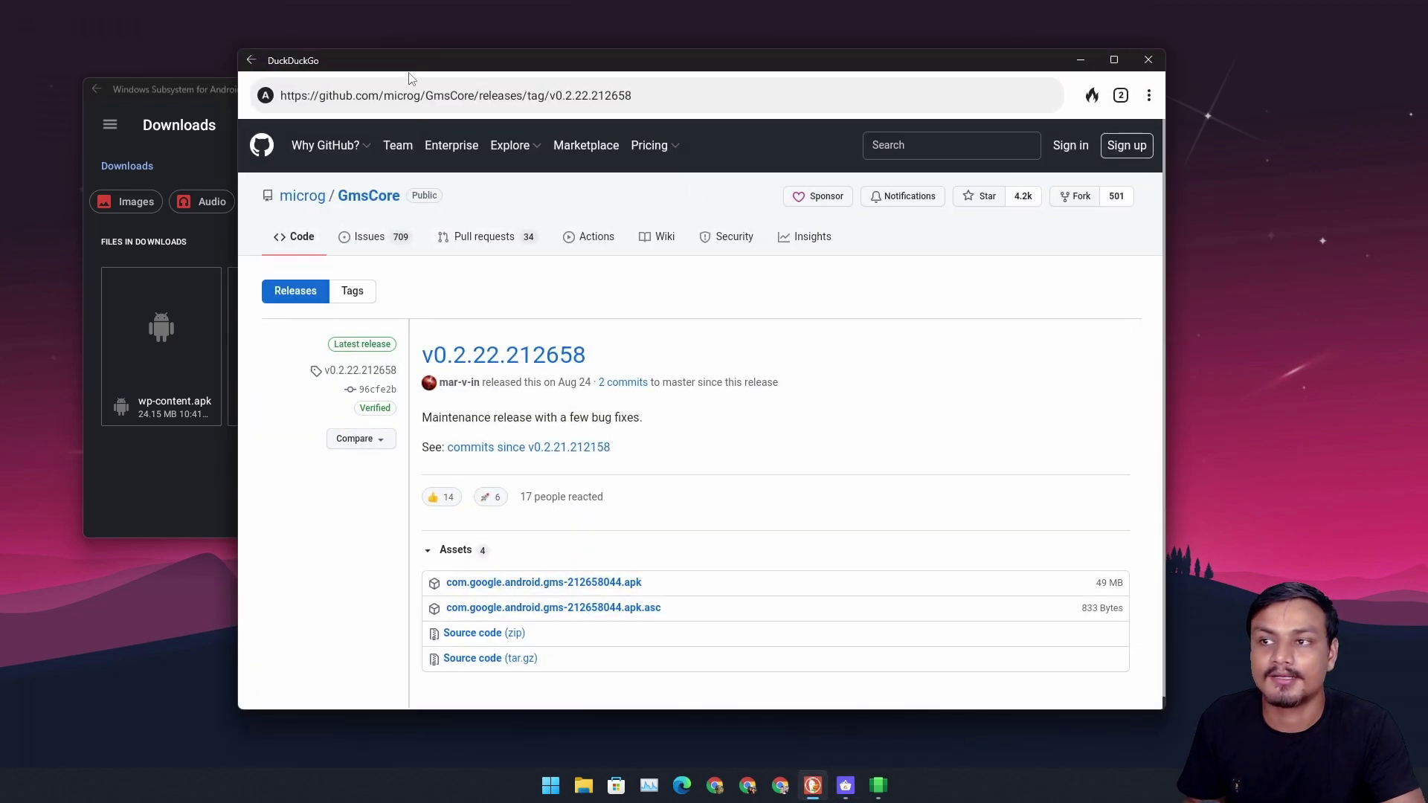
pyautogui.click(127, 118)
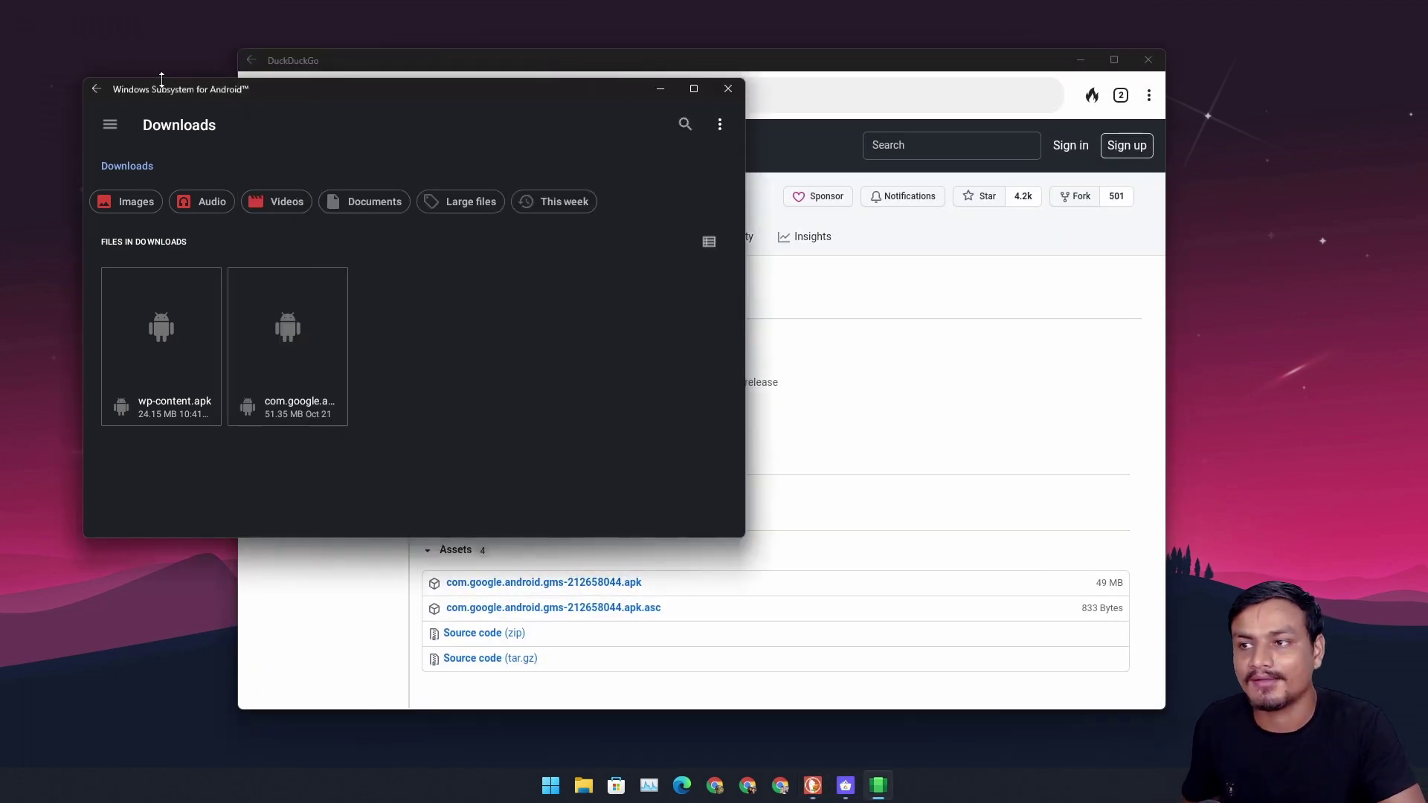
pyautogui.click(874, 65)
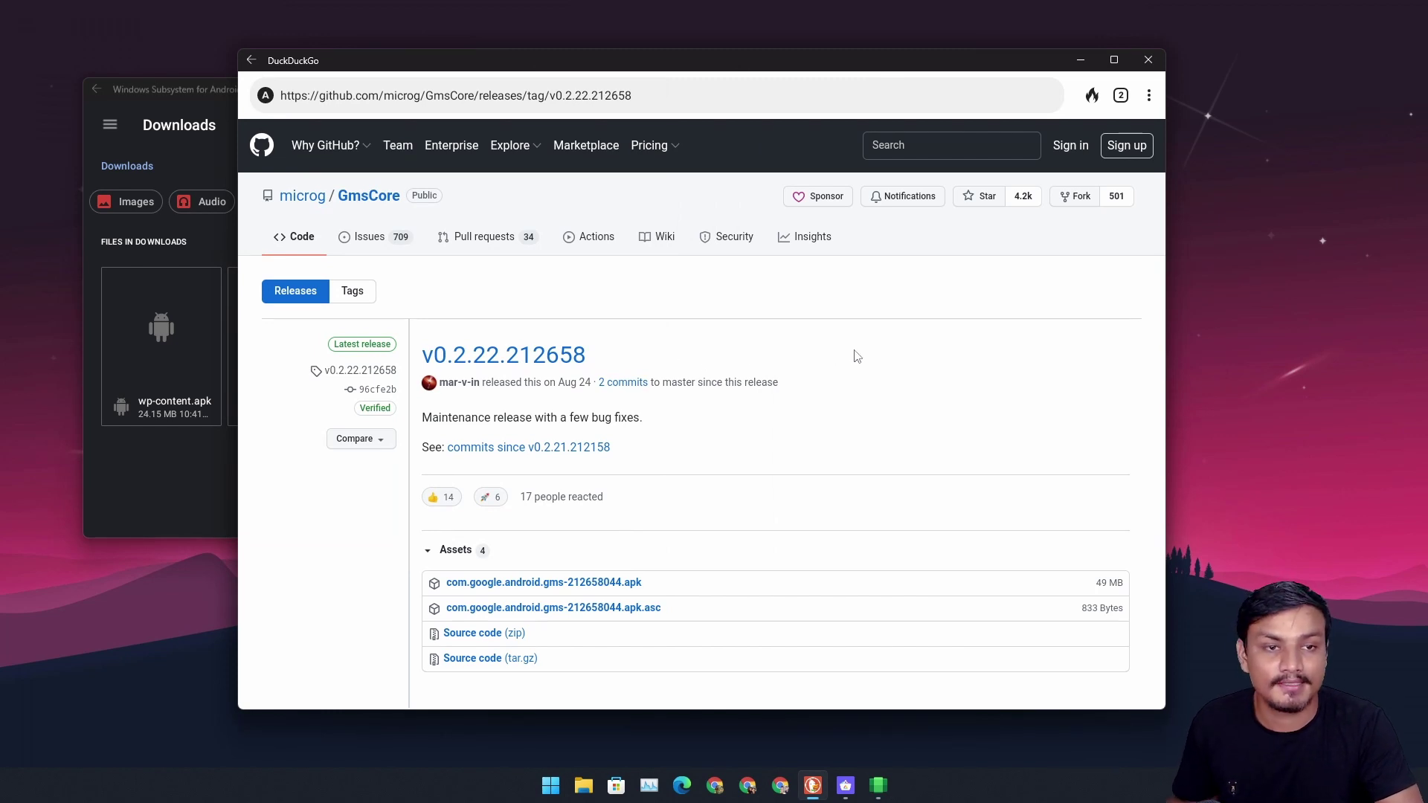
pyautogui.click(171, 359)
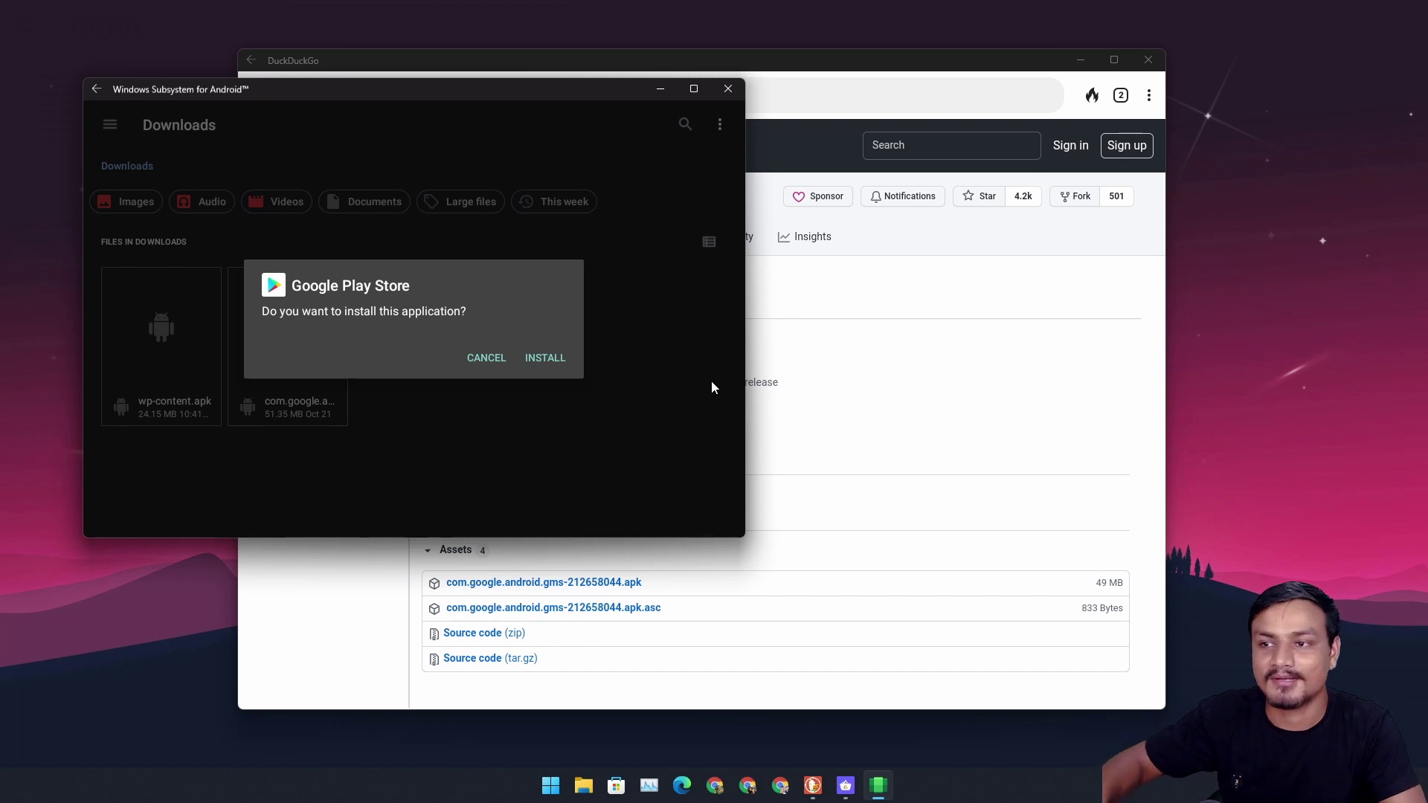
# Step: Cancel the Google Play Store install prompt
pyautogui.click(838, 67)
pyautogui.click(653, 104)
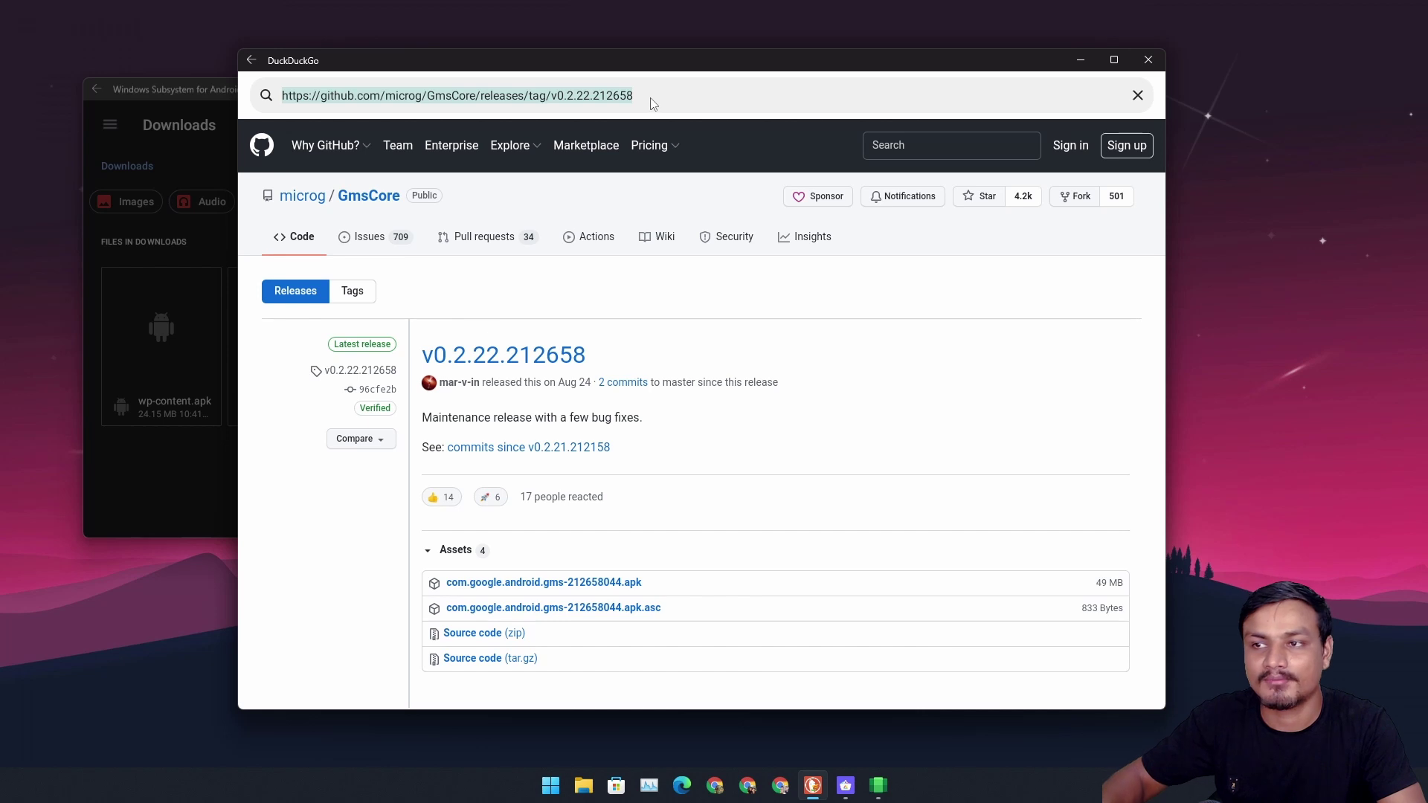
pyautogui.click(178, 106)
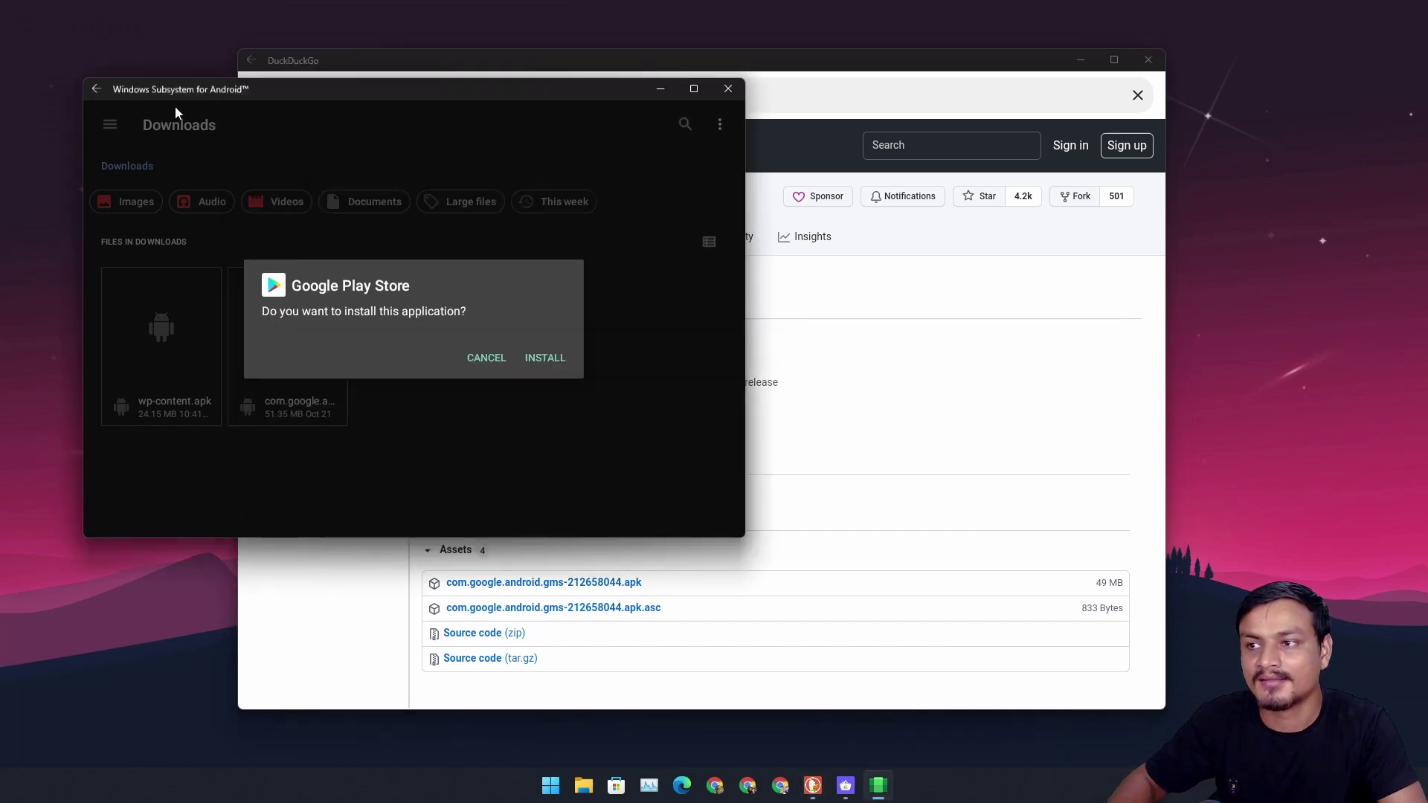
pyautogui.click(485, 358)
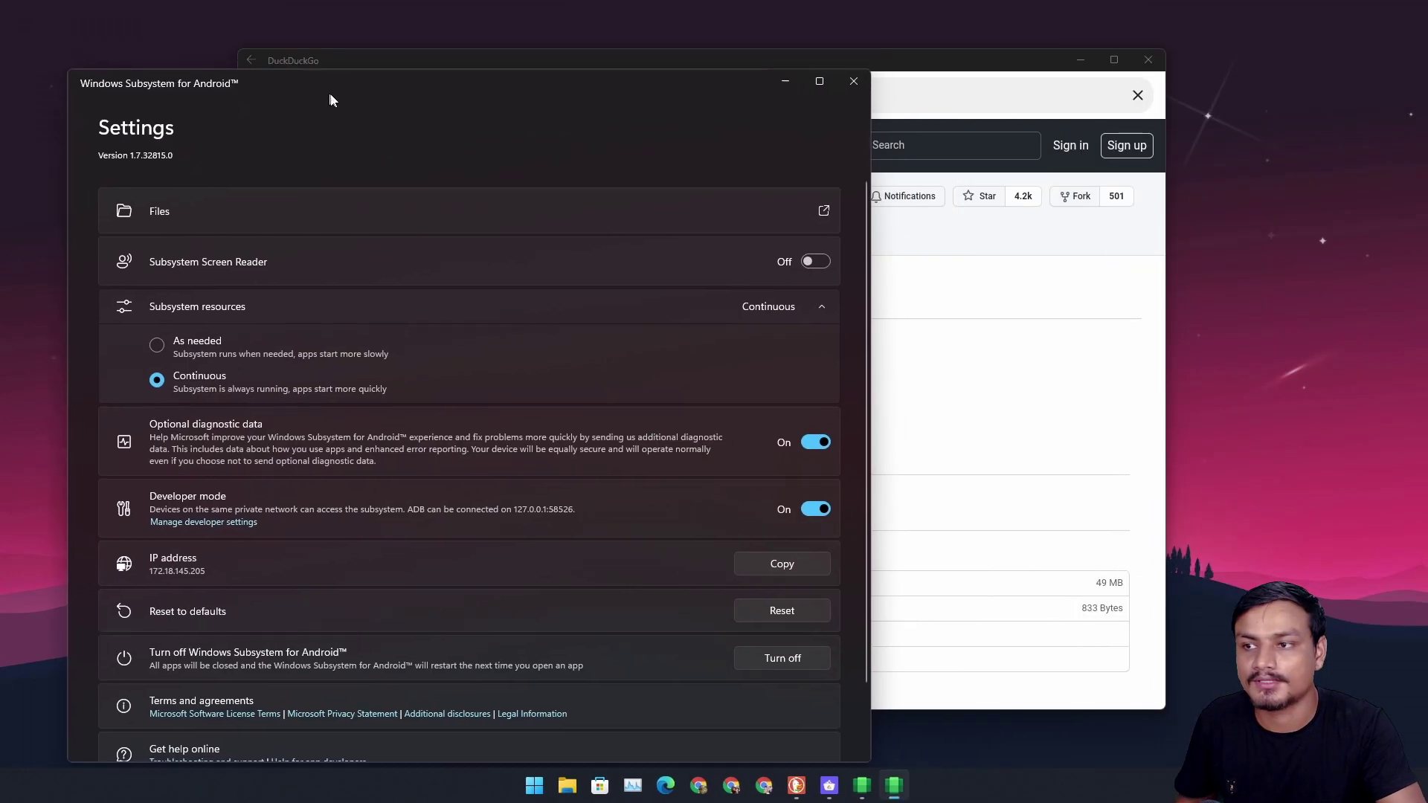
# Step: Open the Android Files app from Subsystem Settings, close Settings, and move Downloads right
pyautogui.moveTo(331, 99); pyautogui.dragTo(342, 87)
pyautogui.click(835, 198)
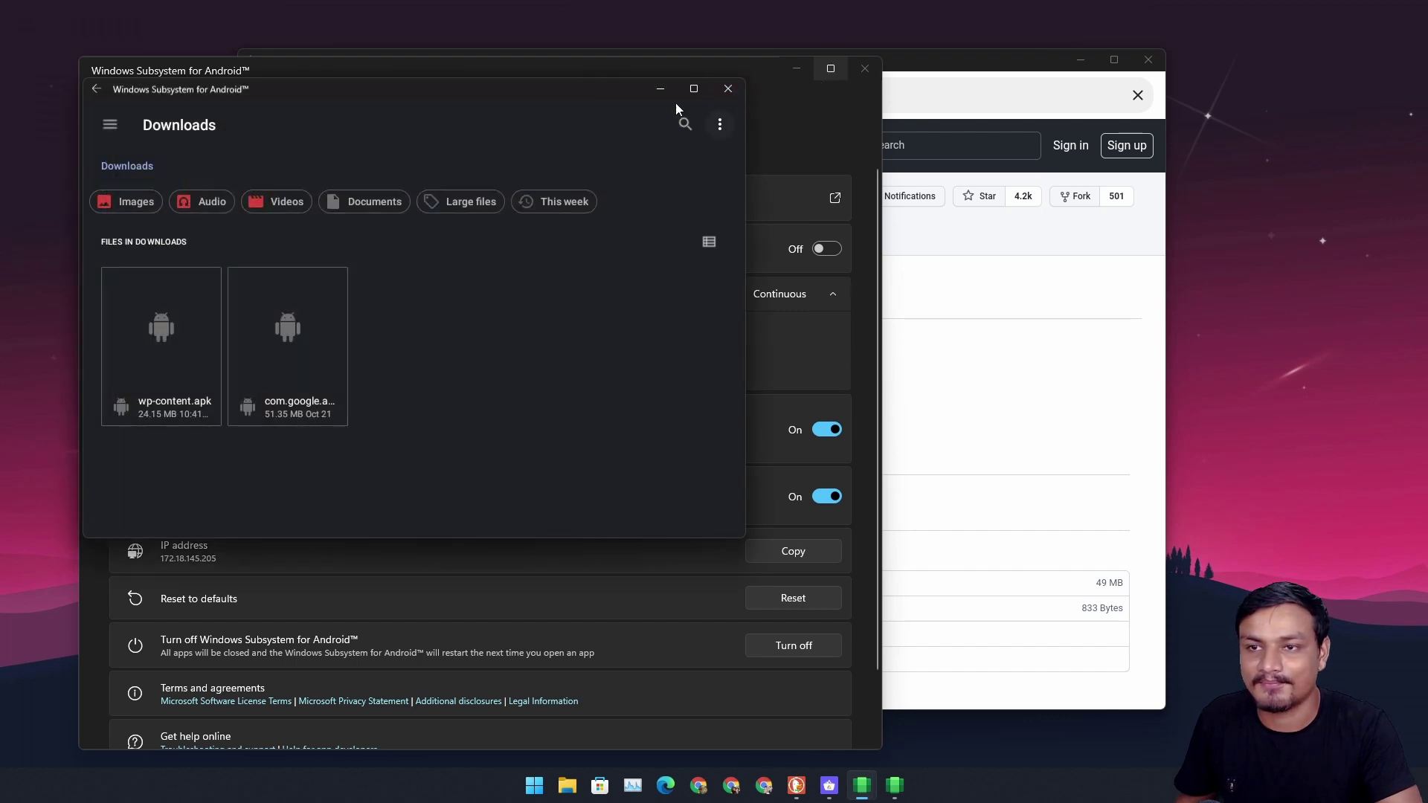
pyautogui.click(863, 69)
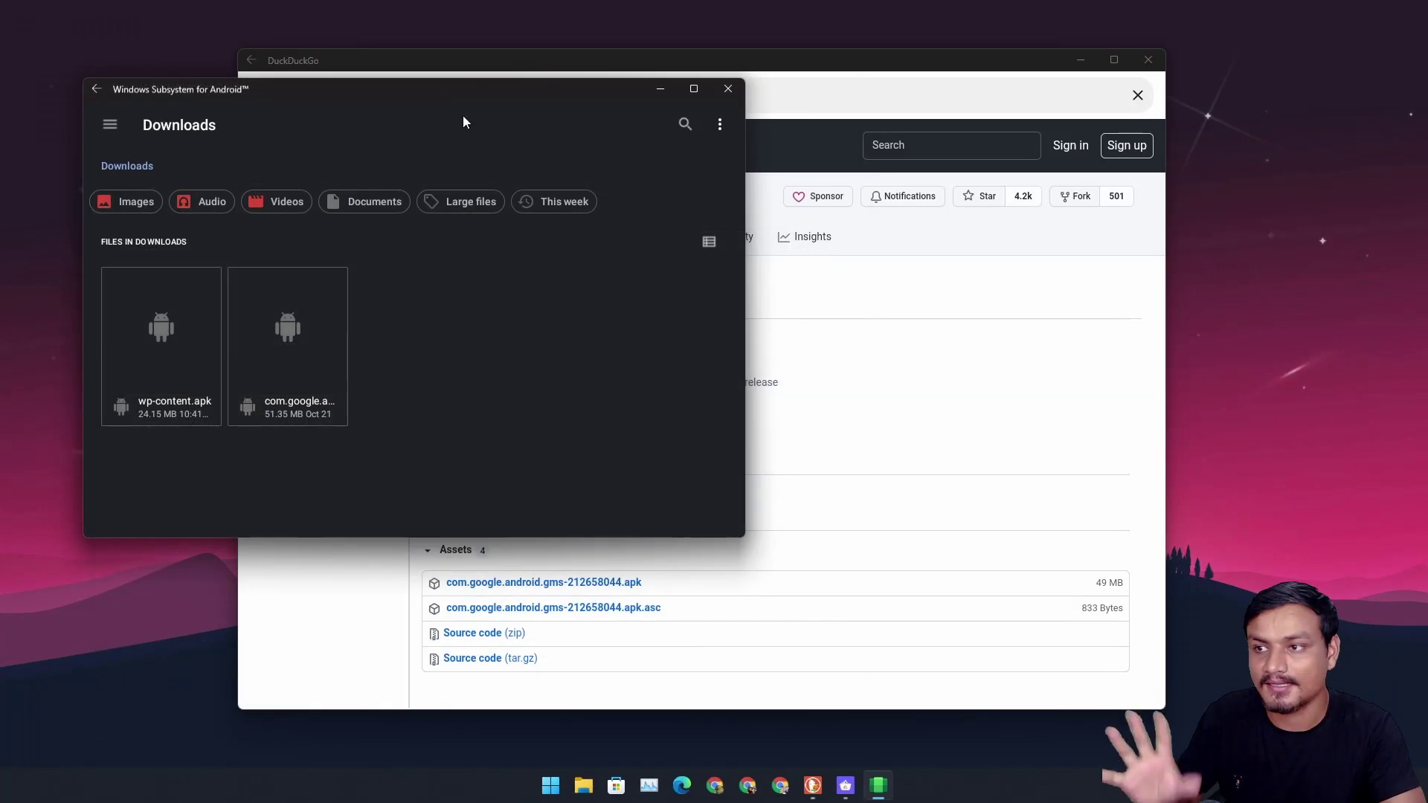
pyautogui.moveTo(339, 99); pyautogui.dragTo(482, 100)
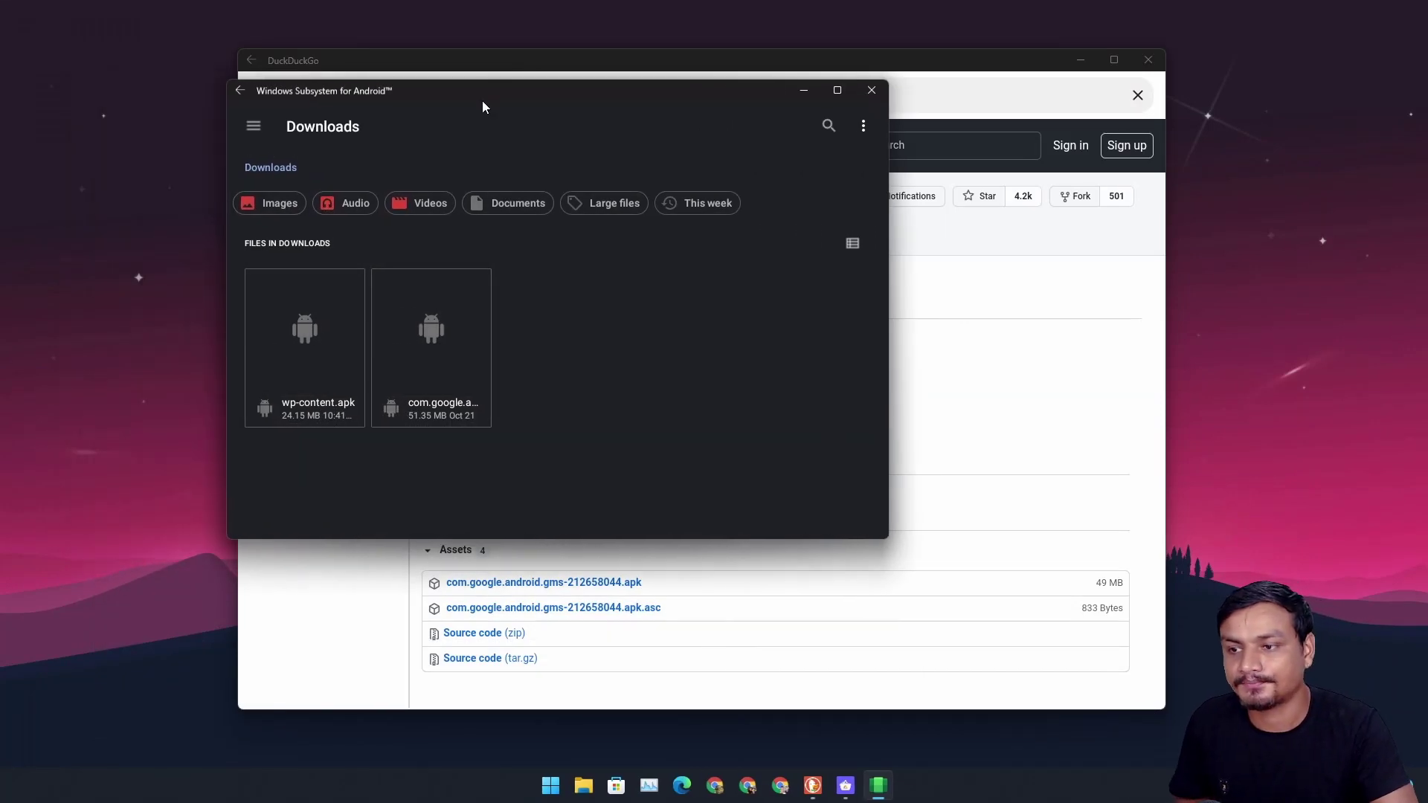
# Step: Install Google Play Store from wp-content.apk, declining the follow-up update
pyautogui.click(306, 365)
pyautogui.click(691, 360)
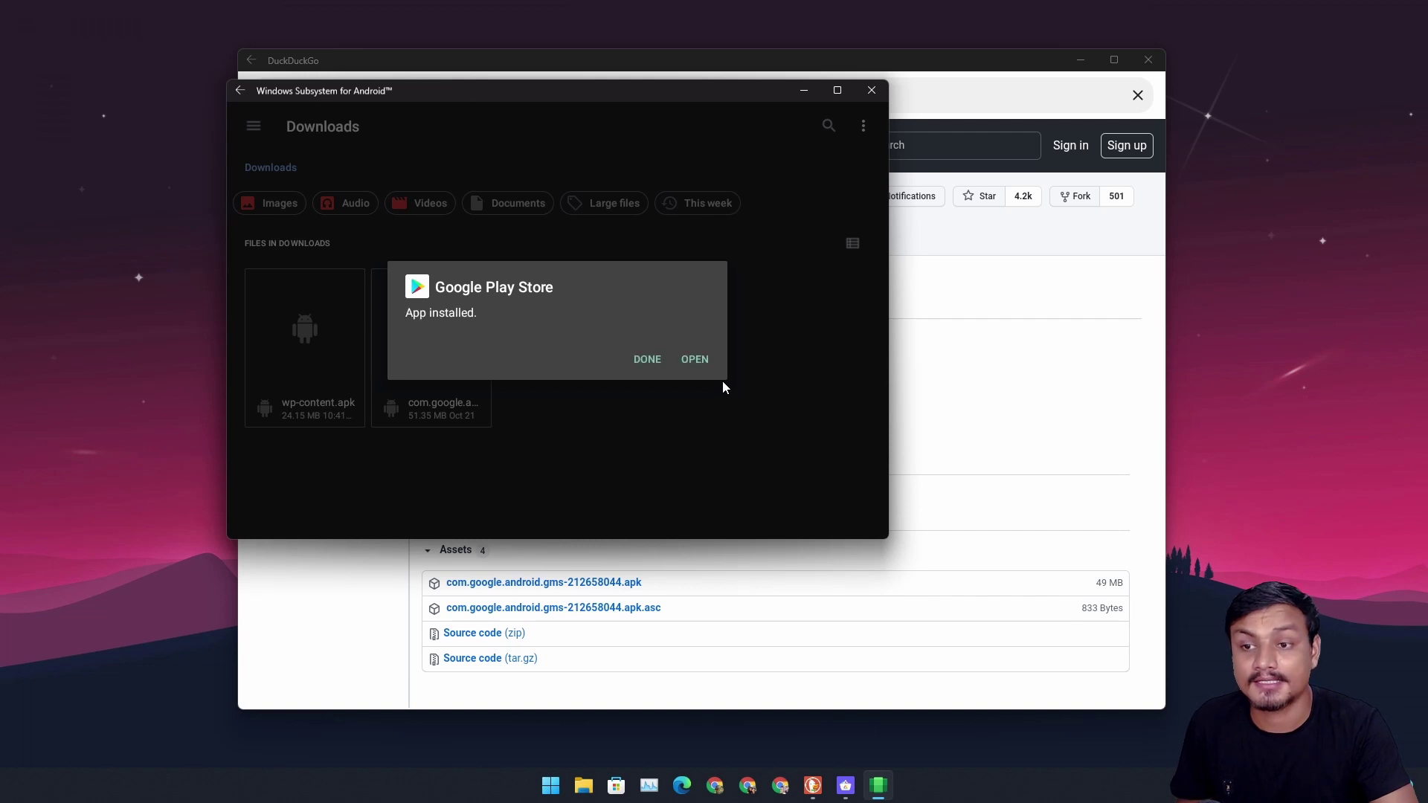
pyautogui.click(649, 362)
pyautogui.click(626, 360)
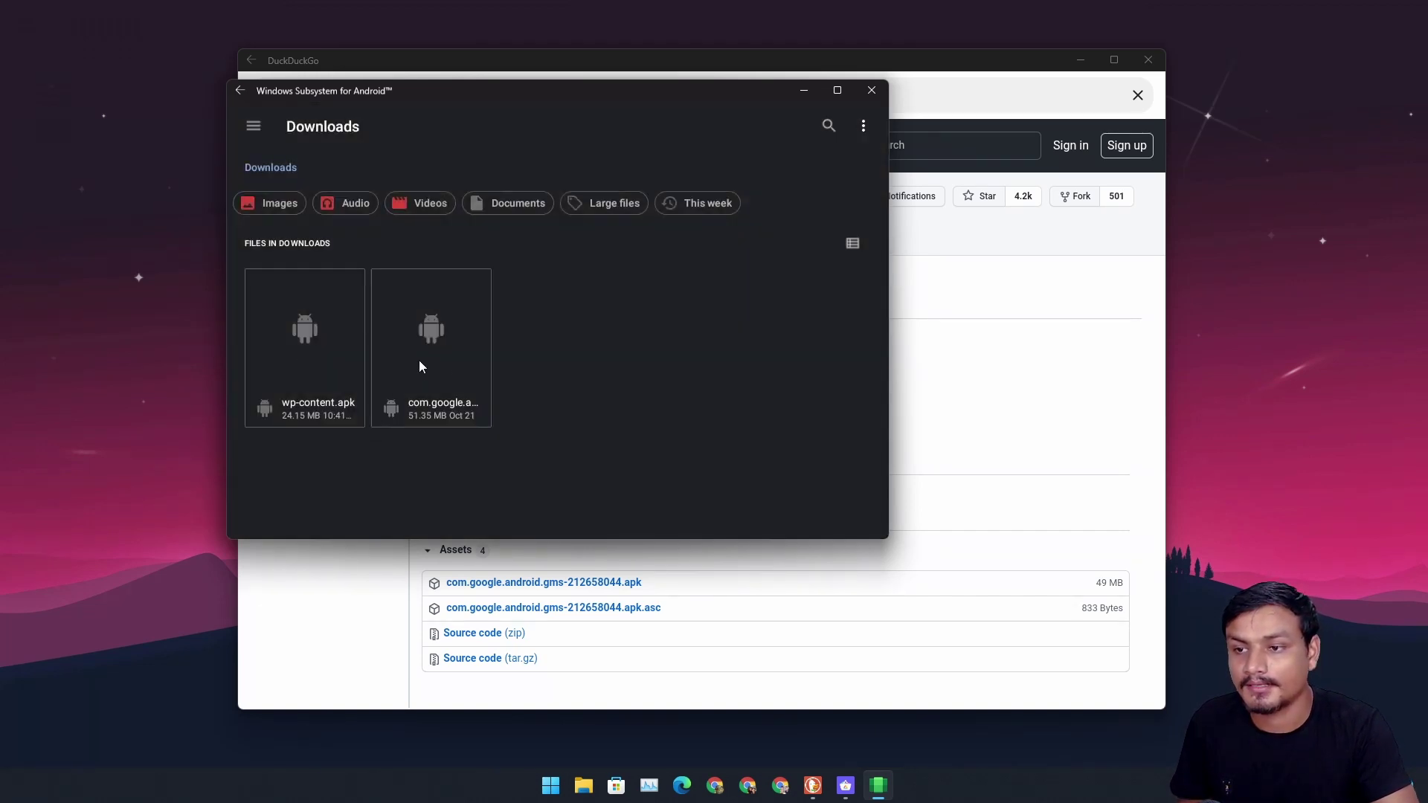
# Step: Install microG Services Core from the com.google APK and close the Downloads window
pyautogui.click(450, 358)
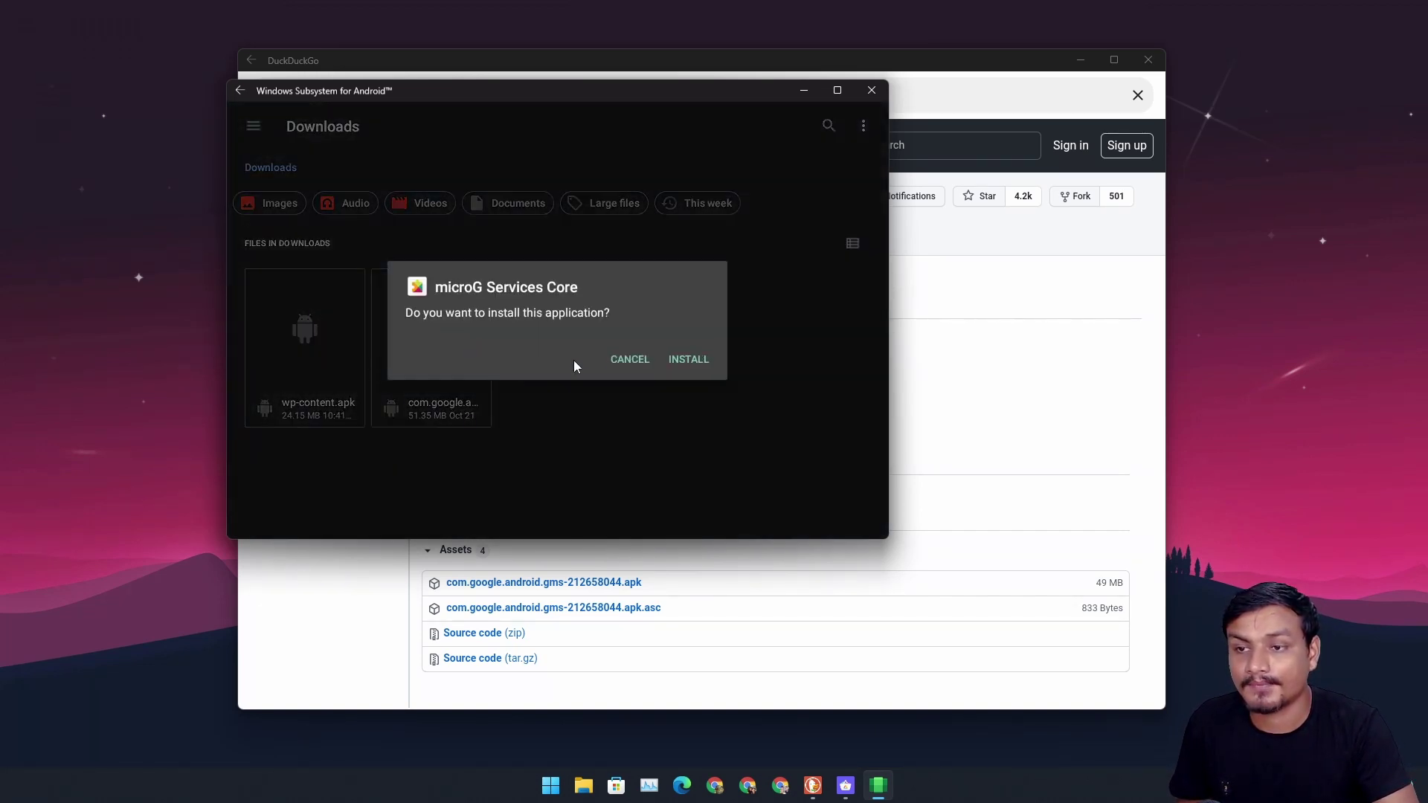
pyautogui.click(685, 361)
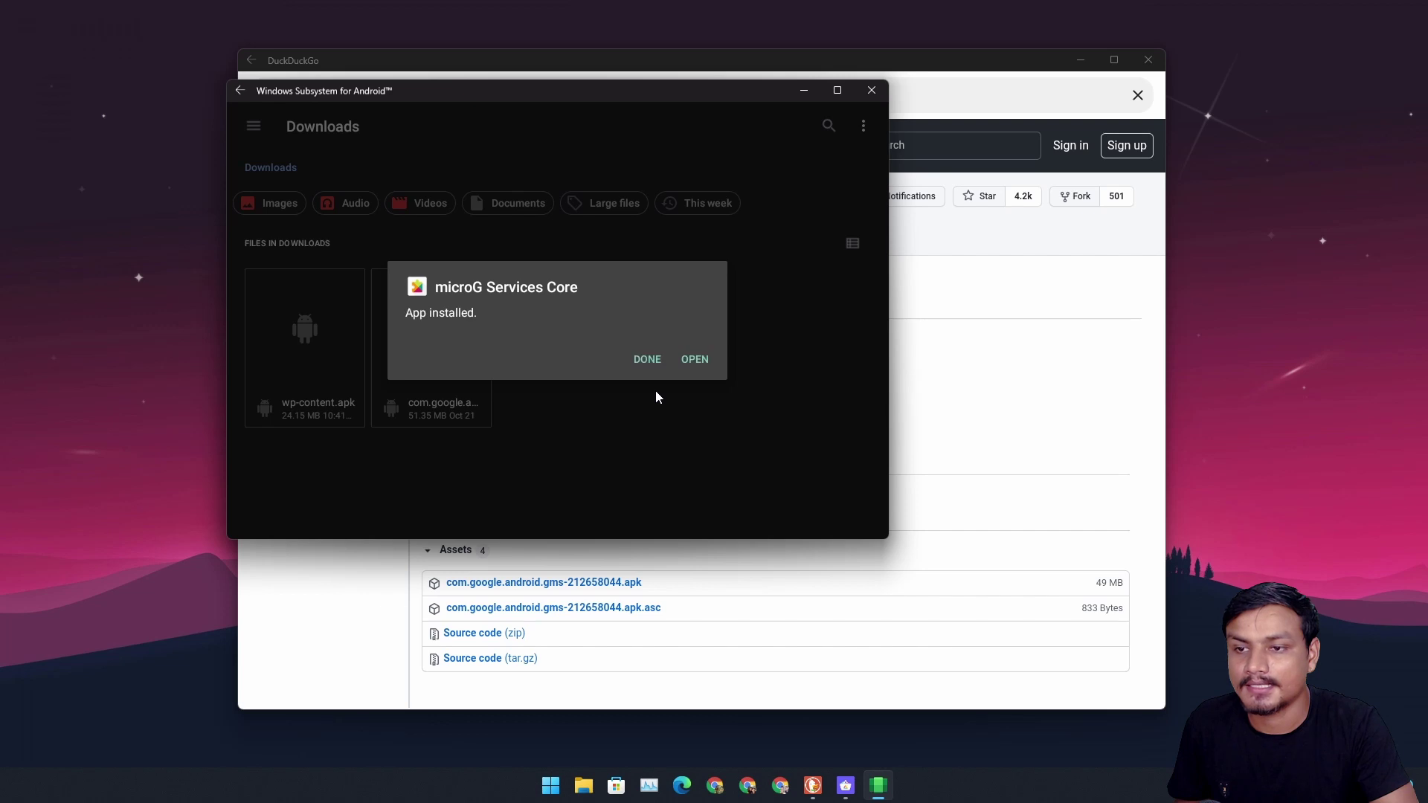
pyautogui.click(645, 357)
pyautogui.click(869, 90)
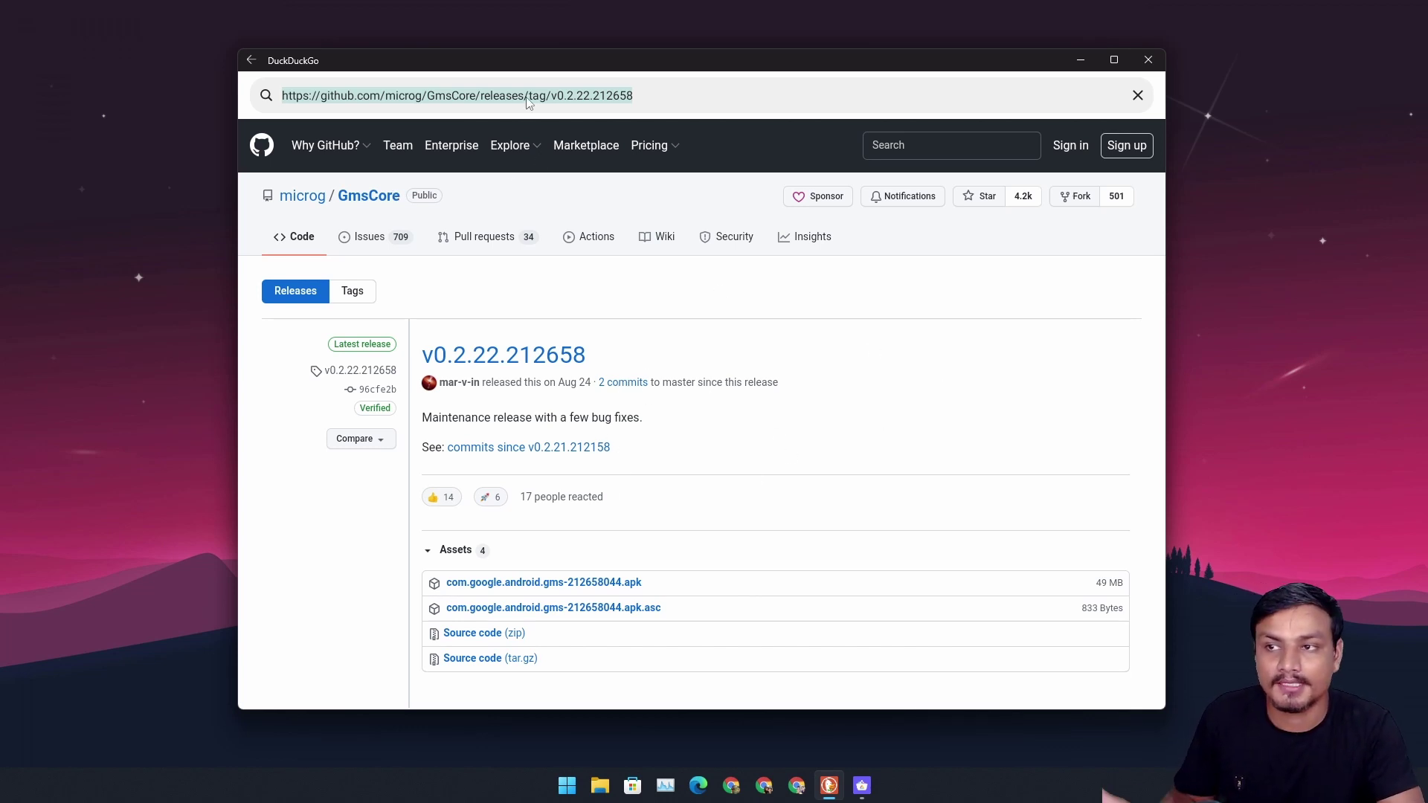
# Step: Minimize DuckDuckGo and launch Play Store from the Start menu's Pinned apps
pyautogui.click(1080, 60)
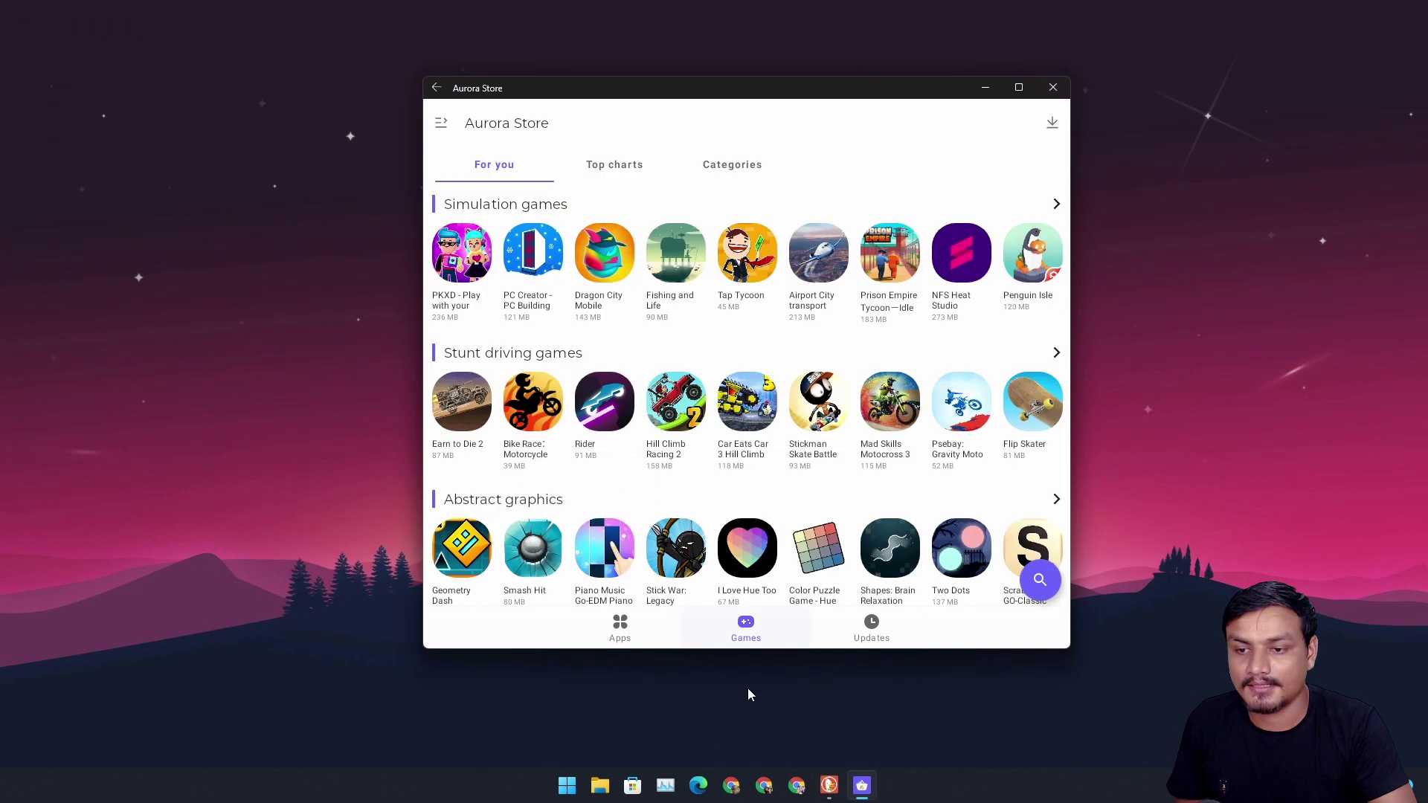
pyautogui.press('super')
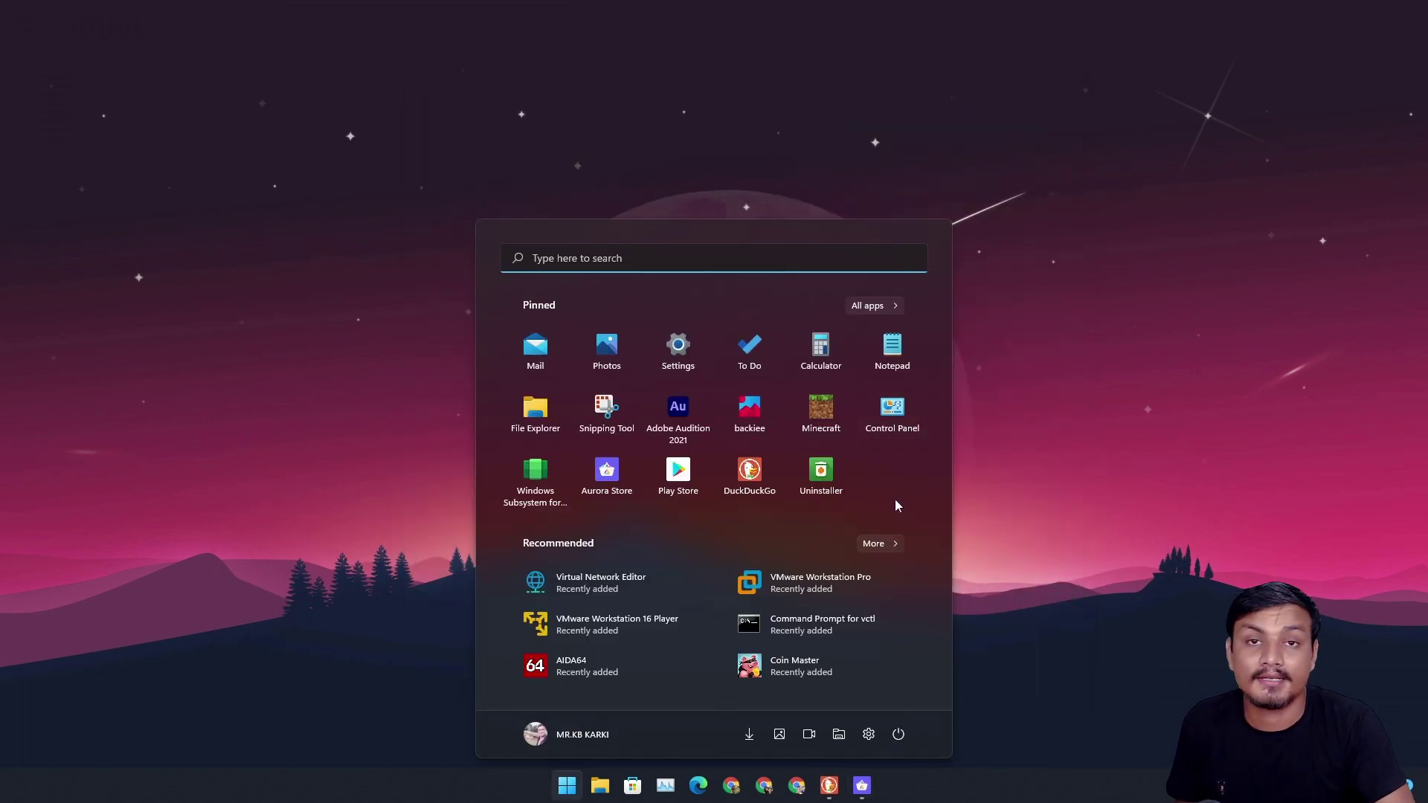
pyautogui.click(675, 478)
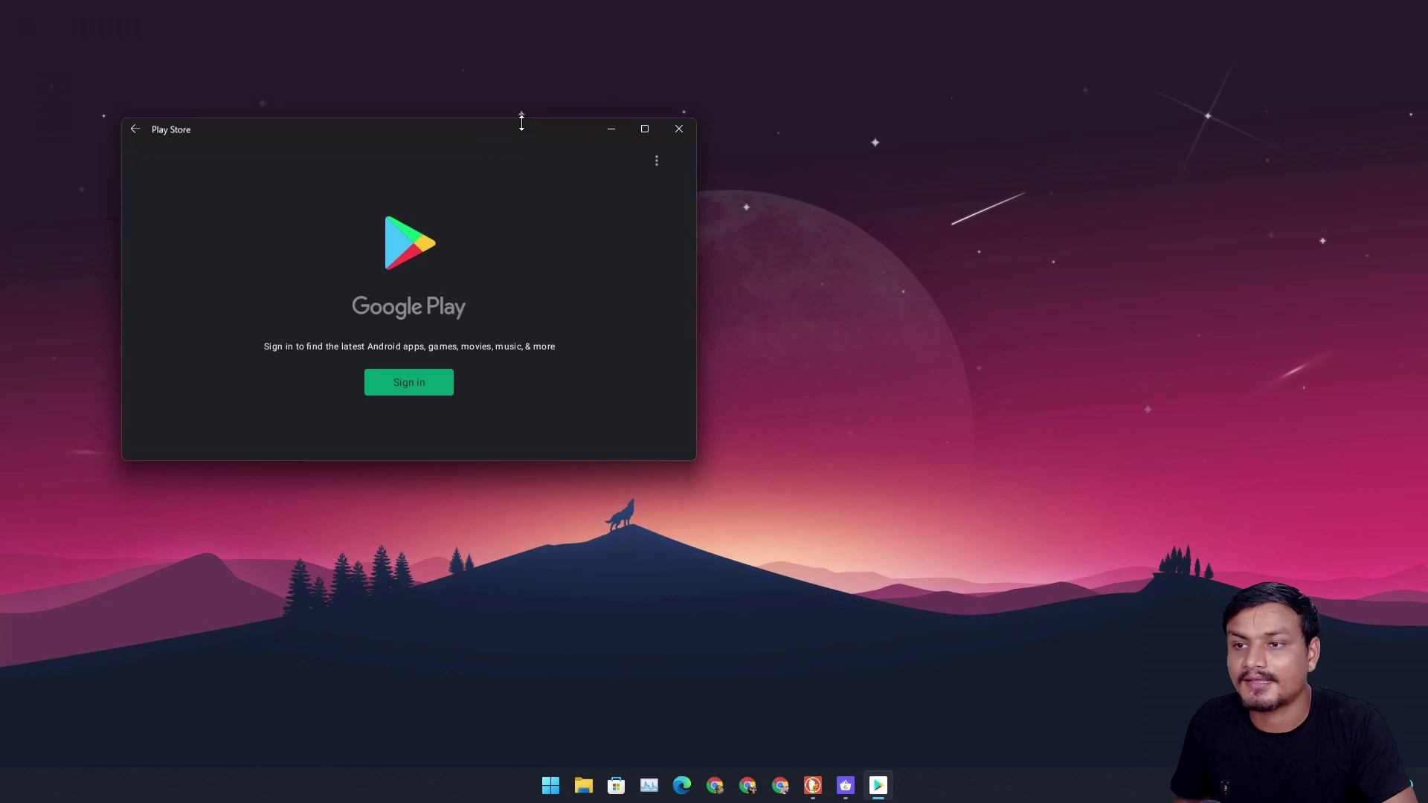
# Step: Move the Play Store window slightly right and begin the Google sign-in
pyautogui.moveTo(439, 140); pyautogui.dragTo(508, 143)
pyautogui.click(483, 383)
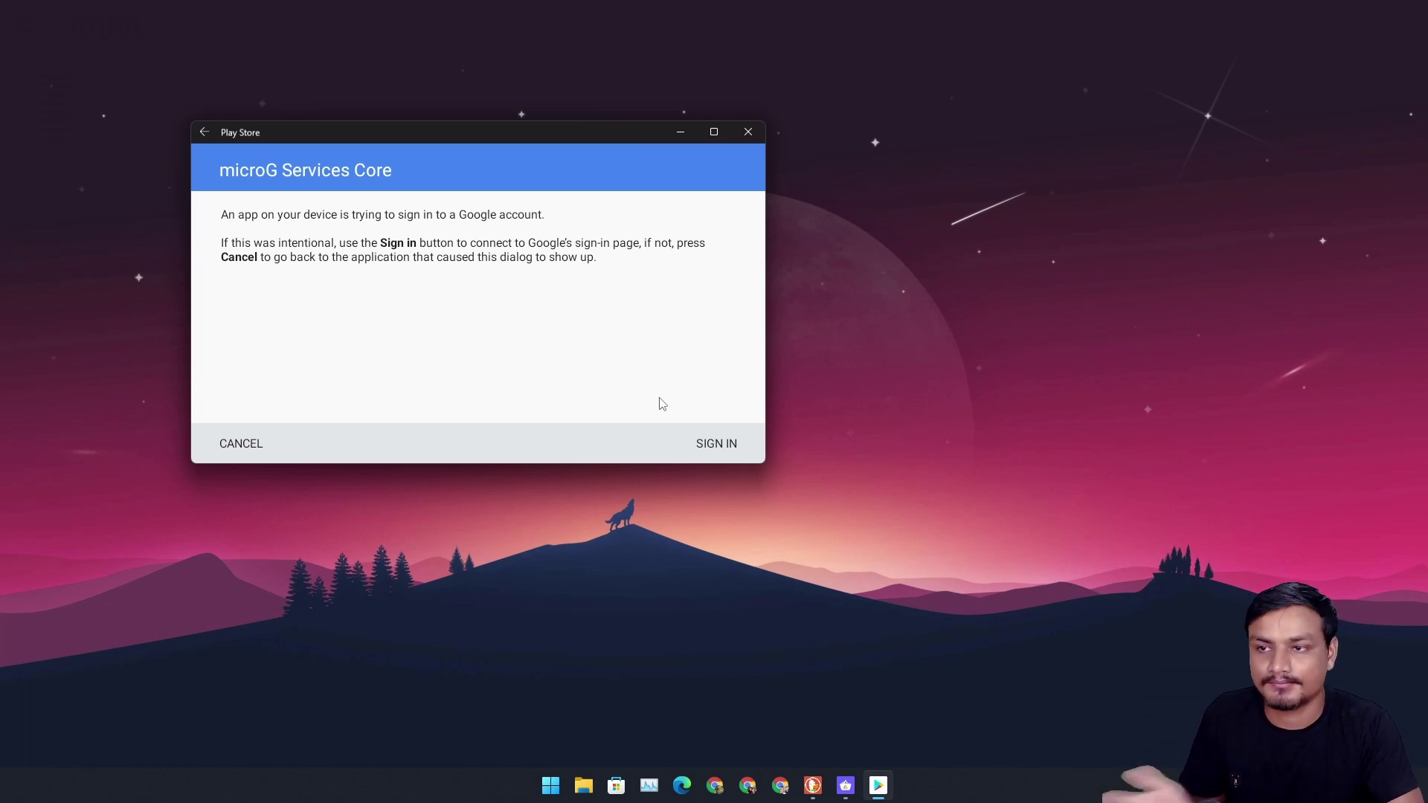
# Step: Confirm the microG sign-in and submit the Google account e-mail and password
pyautogui.click(215, 131)
pyautogui.click(478, 385)
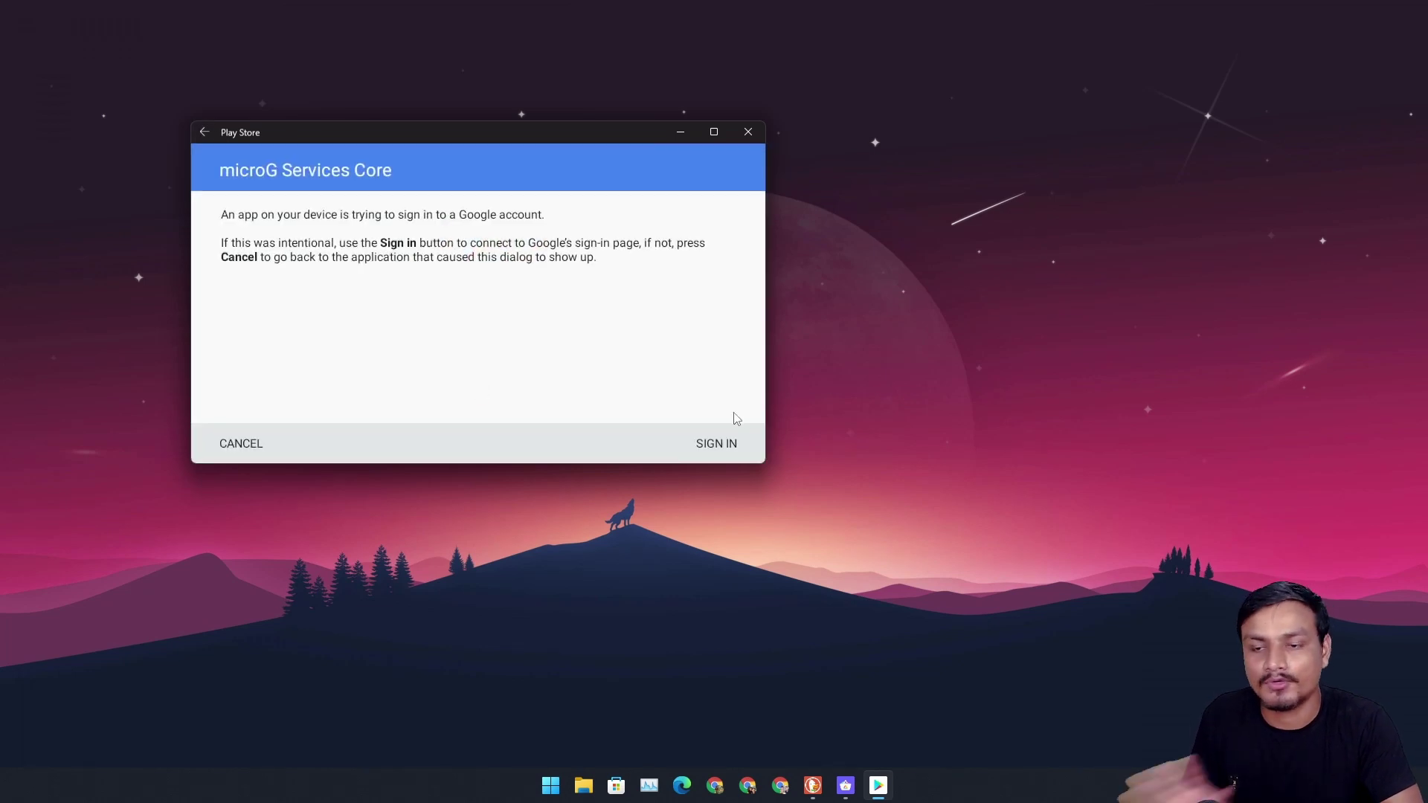
pyautogui.click(721, 444)
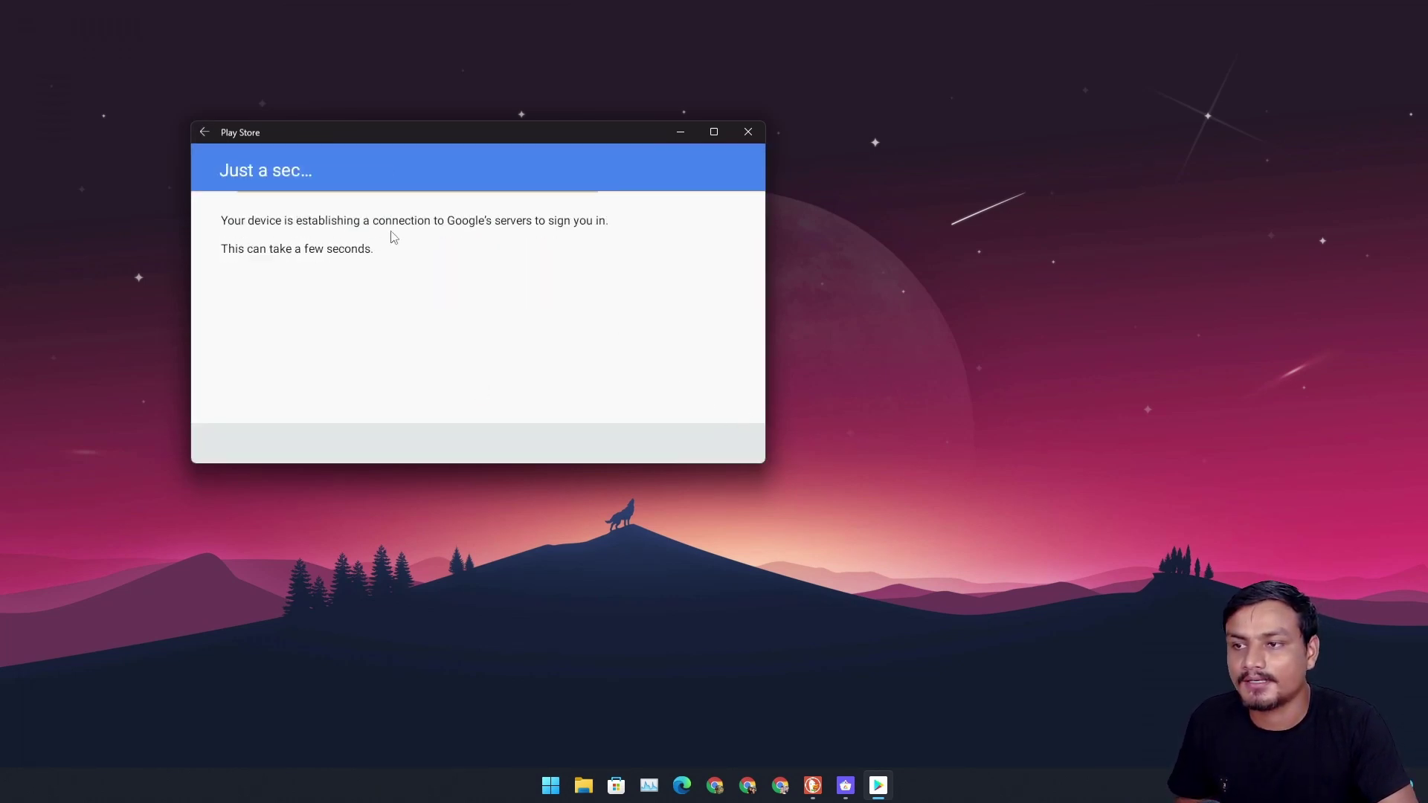
pyautogui.click(506, 316)
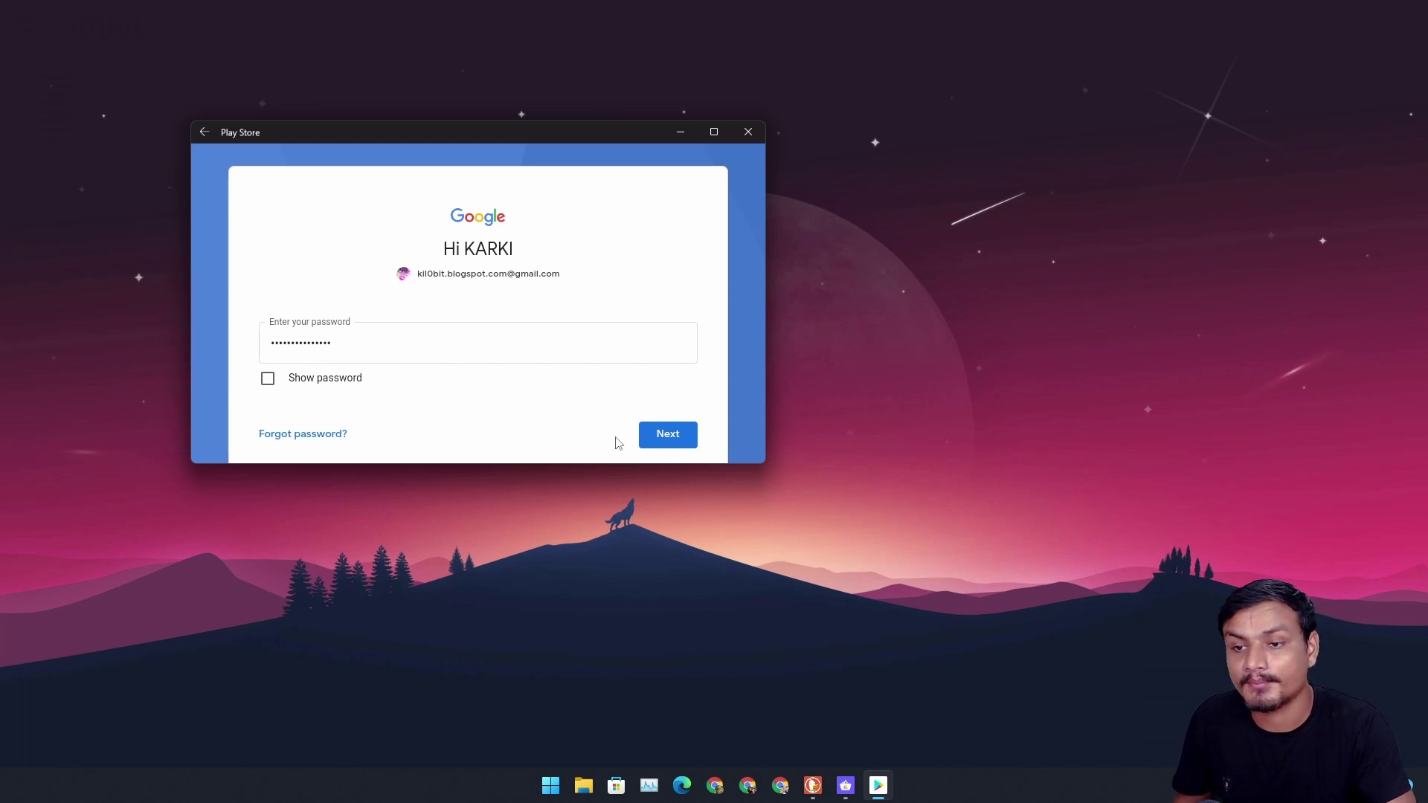
pyautogui.click(669, 439)
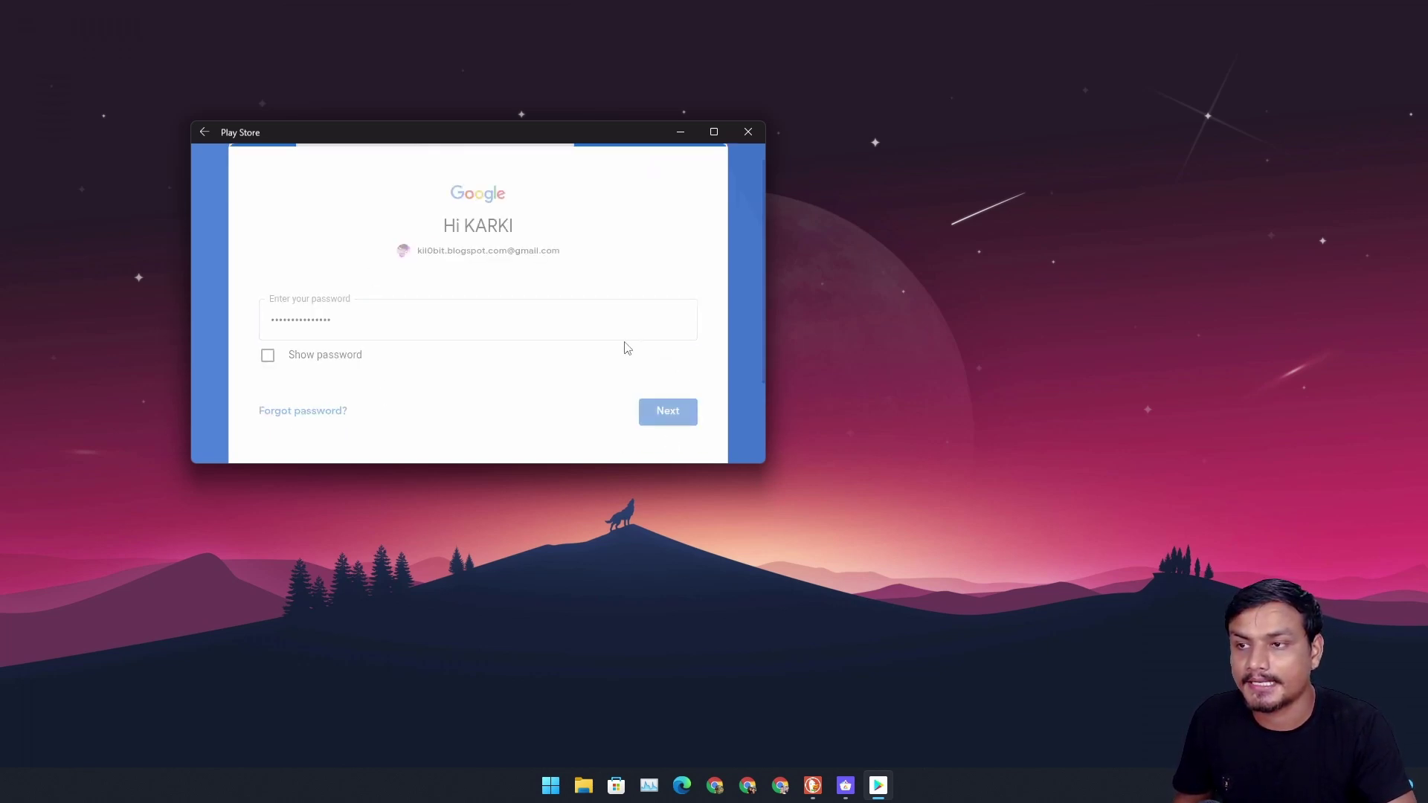
# Step: Reposition the Play Store window and accept the Google Terms of Service
pyautogui.moveTo(478, 135); pyautogui.dragTo(597, 155)
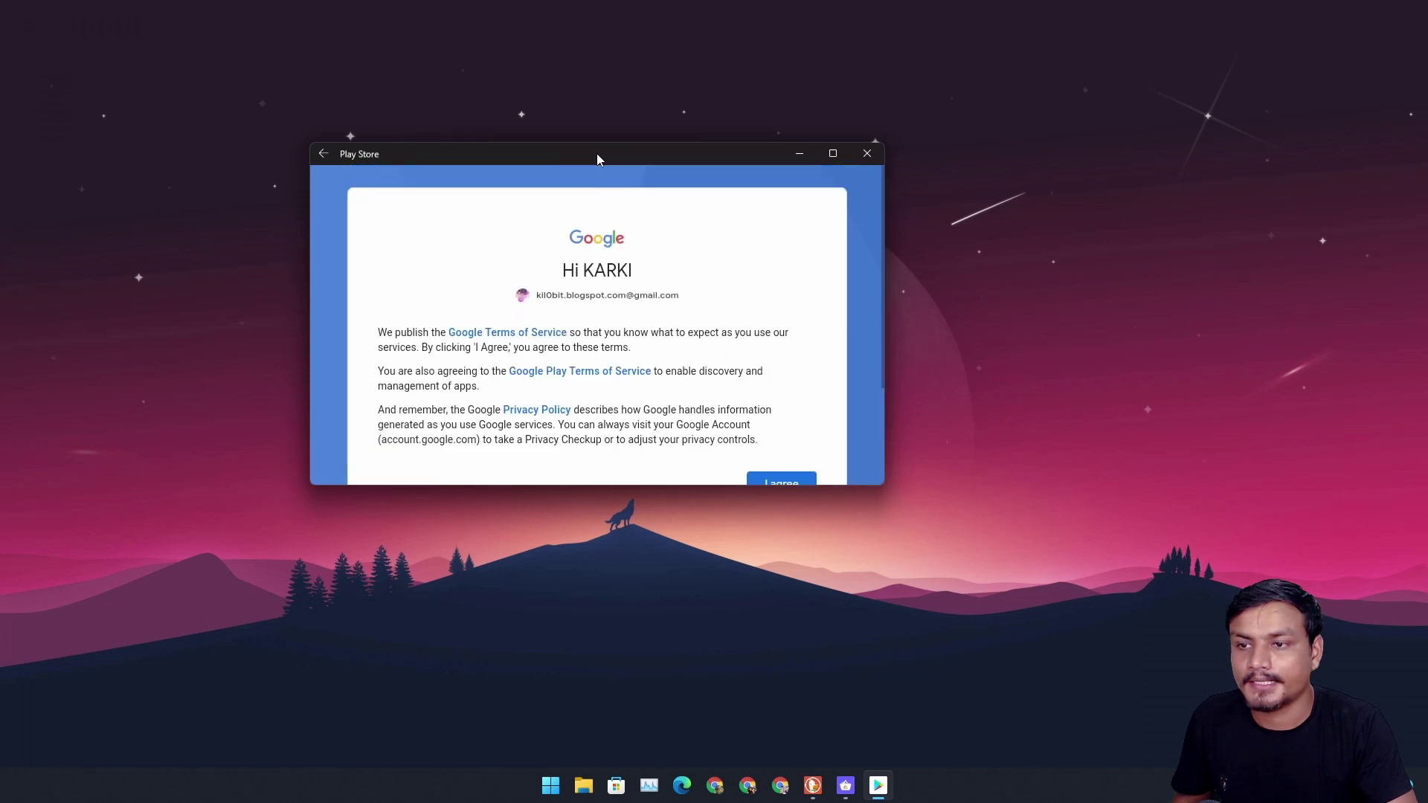
pyautogui.scroll(-2, 708, 322)
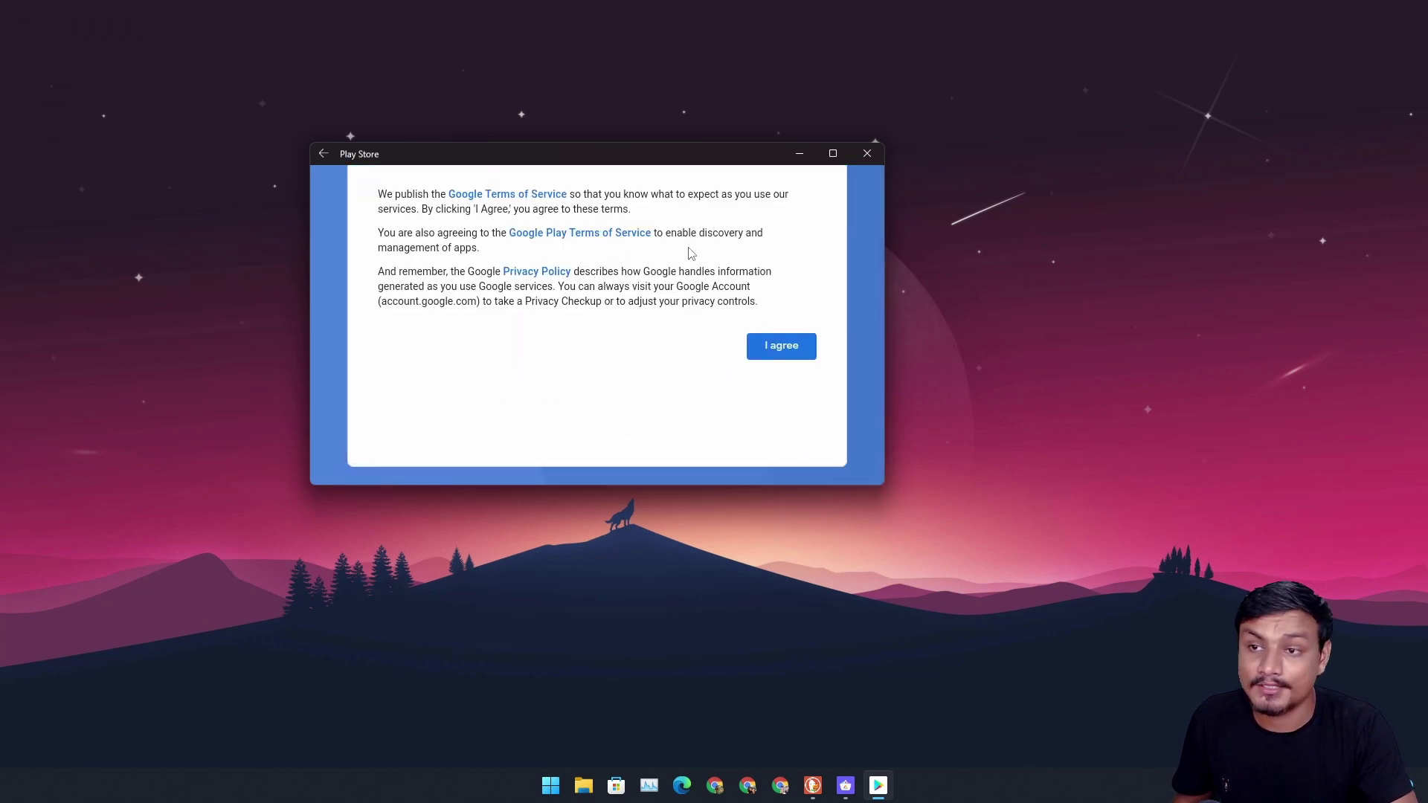
pyautogui.click(779, 348)
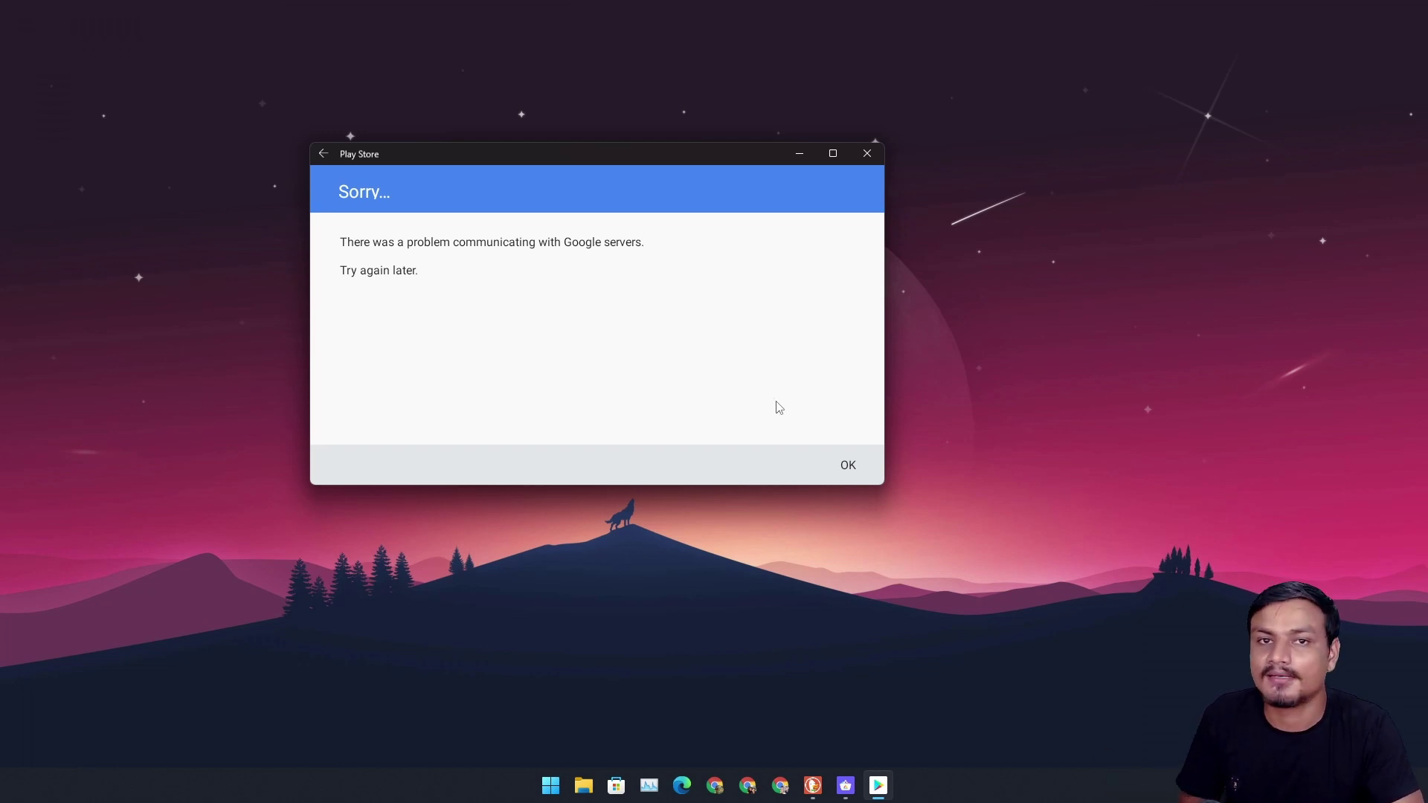
# Step: Dismiss the 'Sorry…' server error to return to the Google Play sign-in screen
pyautogui.click(849, 466)
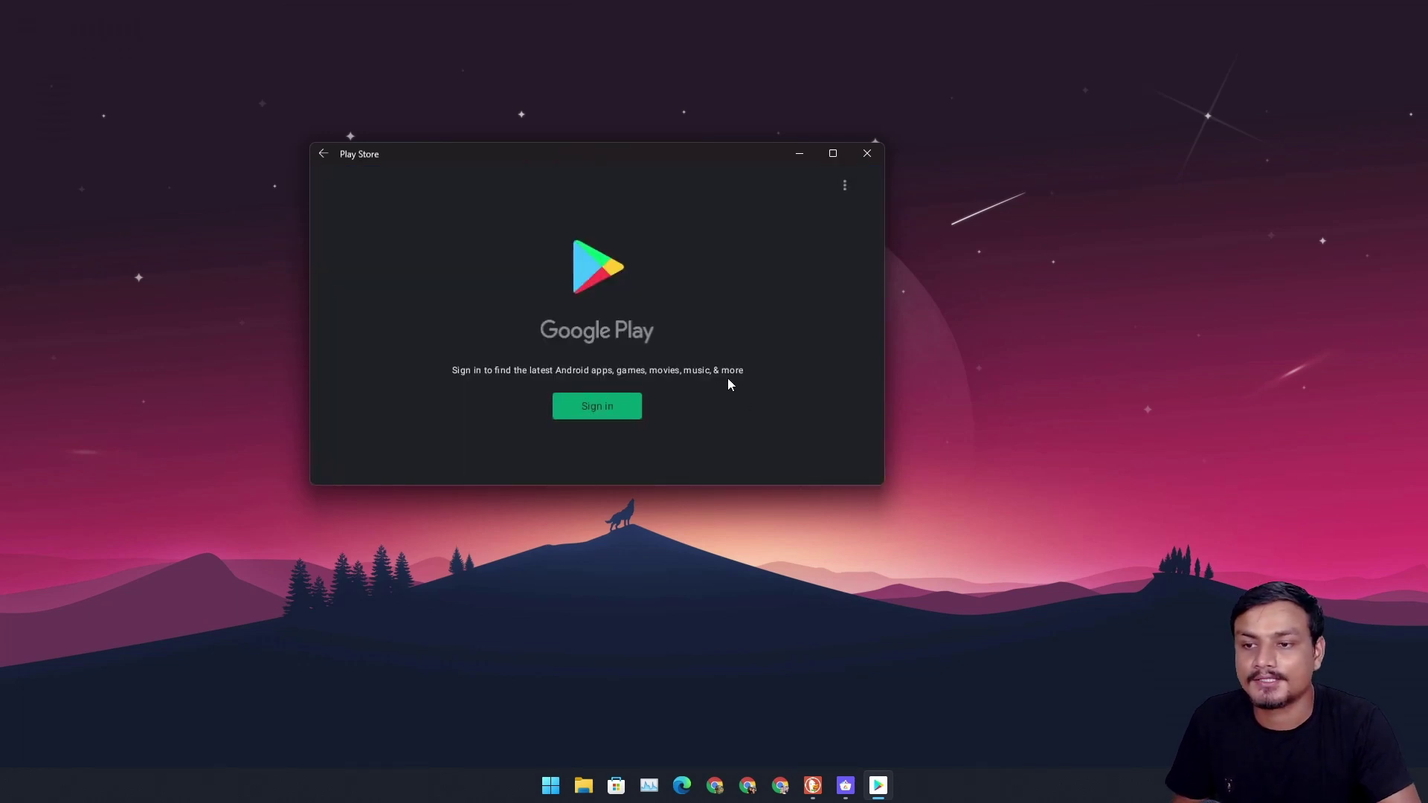
pyautogui.moveTo(579, 164); pyautogui.dragTo(630, 150)
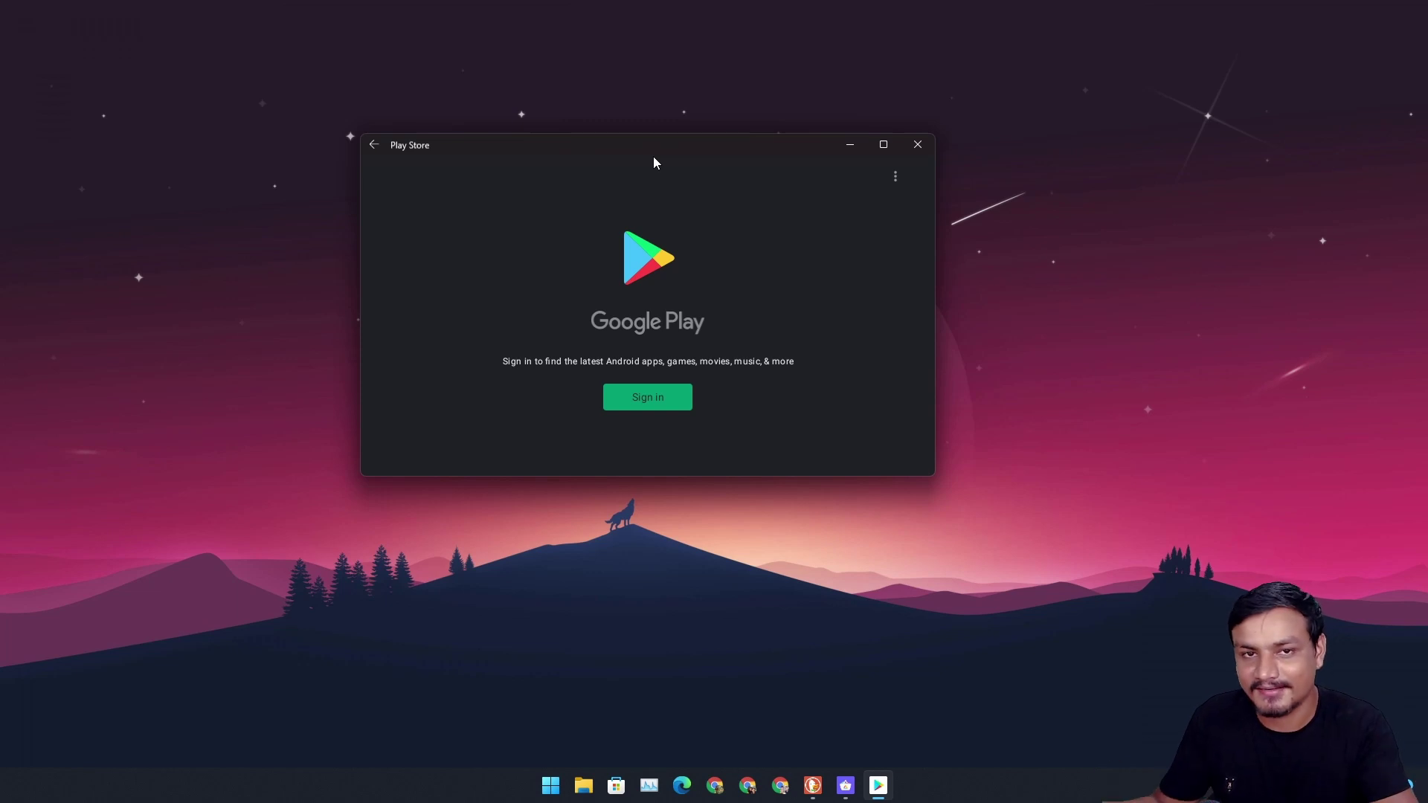
# Step: Bring Aurora Store forward, shift its window left, browse the Games For you feed, then open Start
pyautogui.click(846, 785)
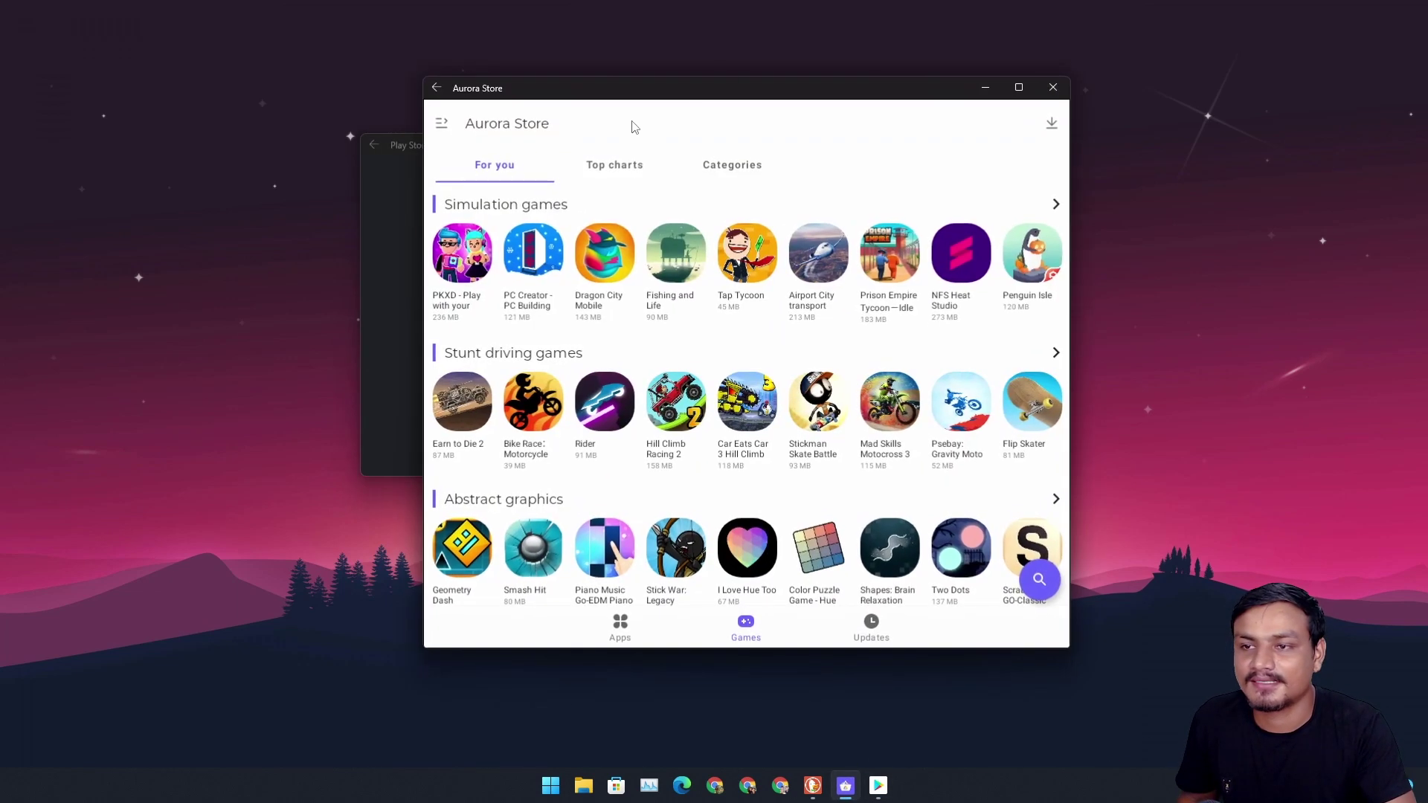
pyautogui.moveTo(660, 93); pyautogui.dragTo(578, 100)
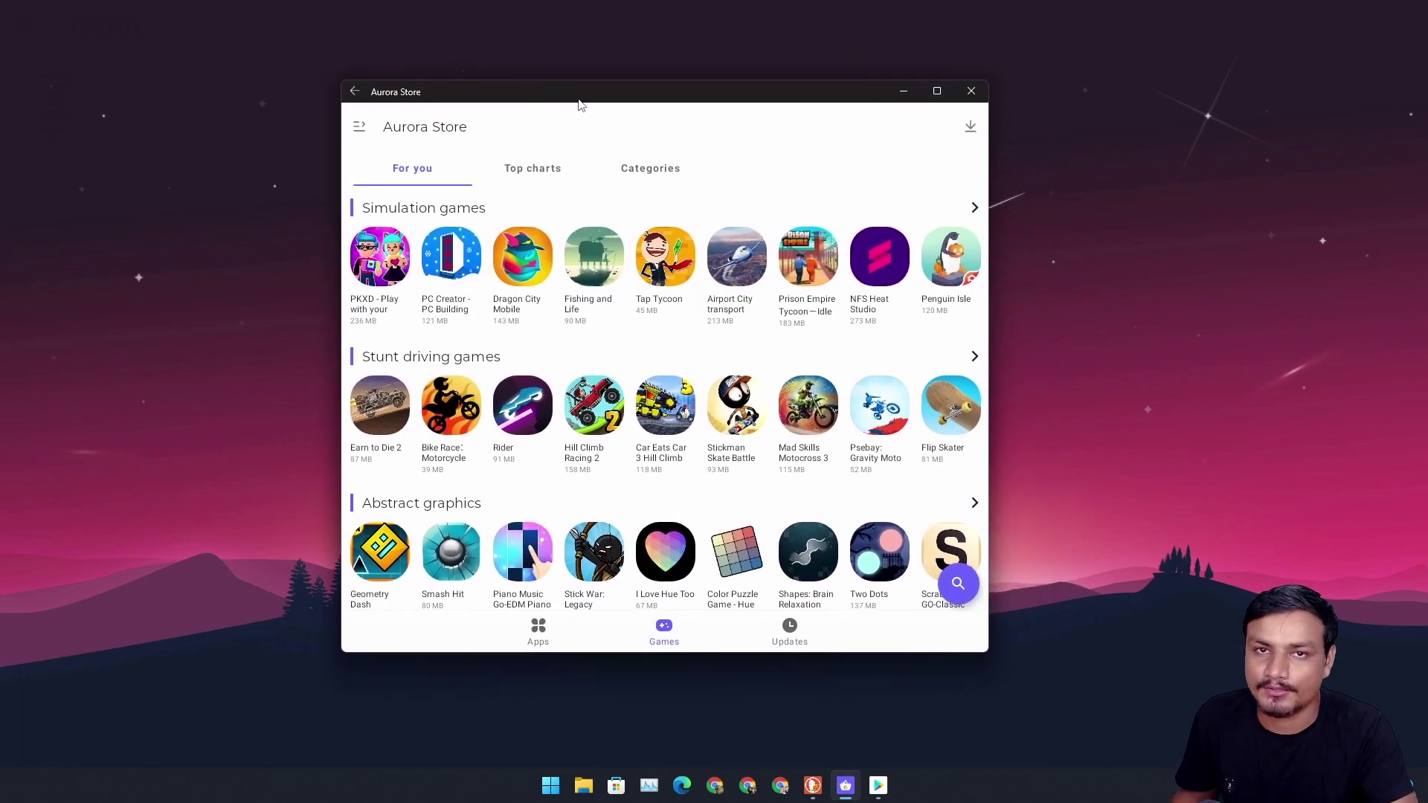
pyautogui.scroll(-2, 692, 370)
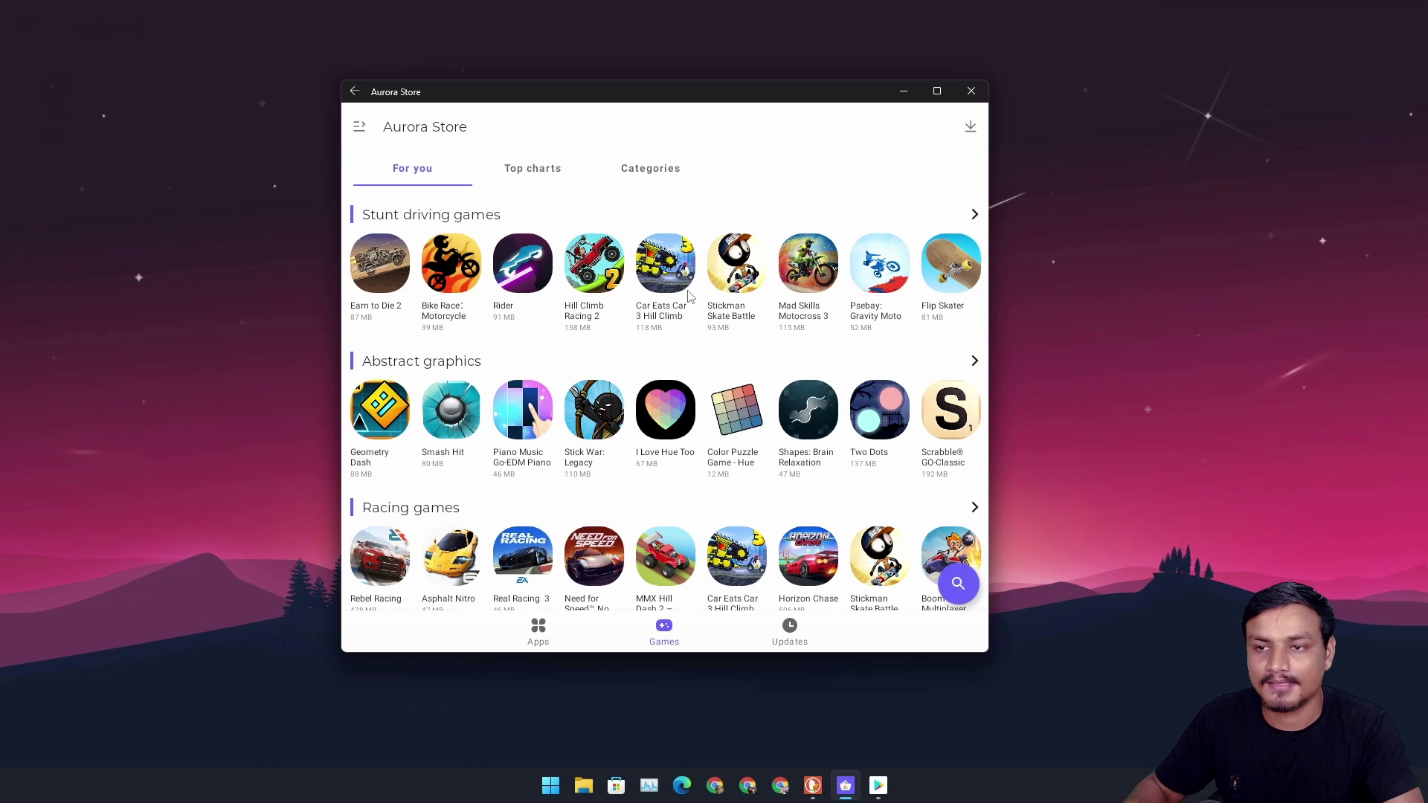
pyautogui.scroll(-1, 660, 315)
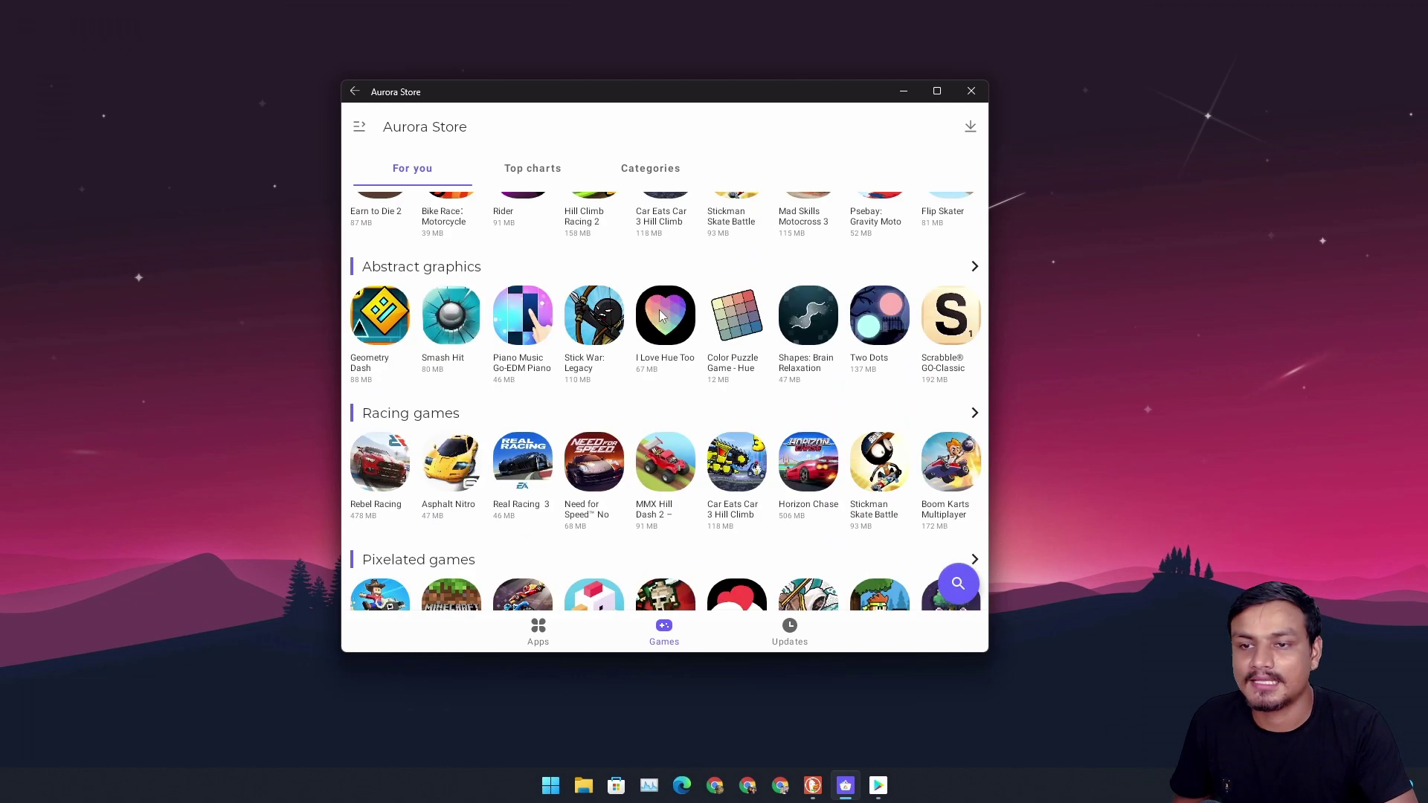
pyautogui.scroll(-3, 660, 316)
pyautogui.scroll(2, 670, 317)
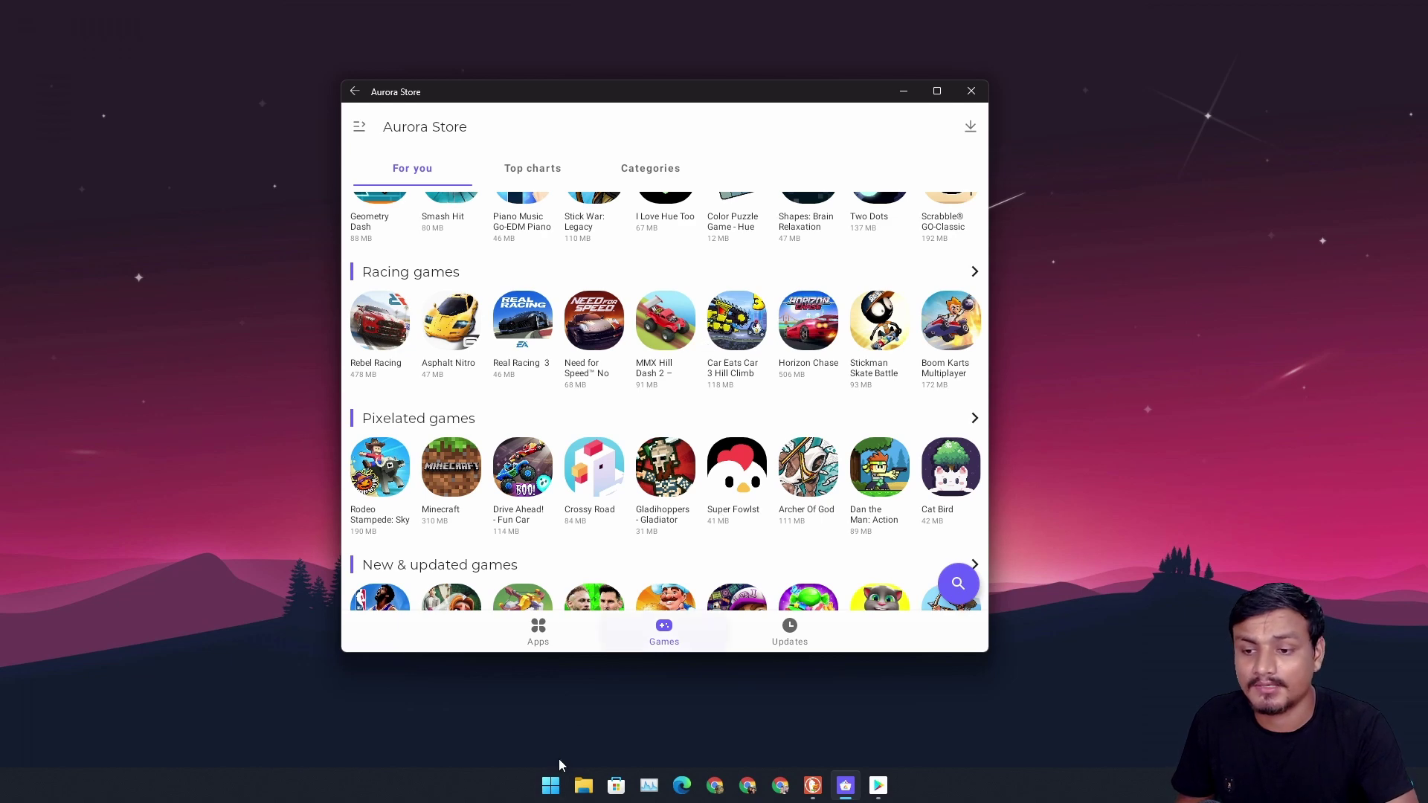
pyautogui.click(551, 785)
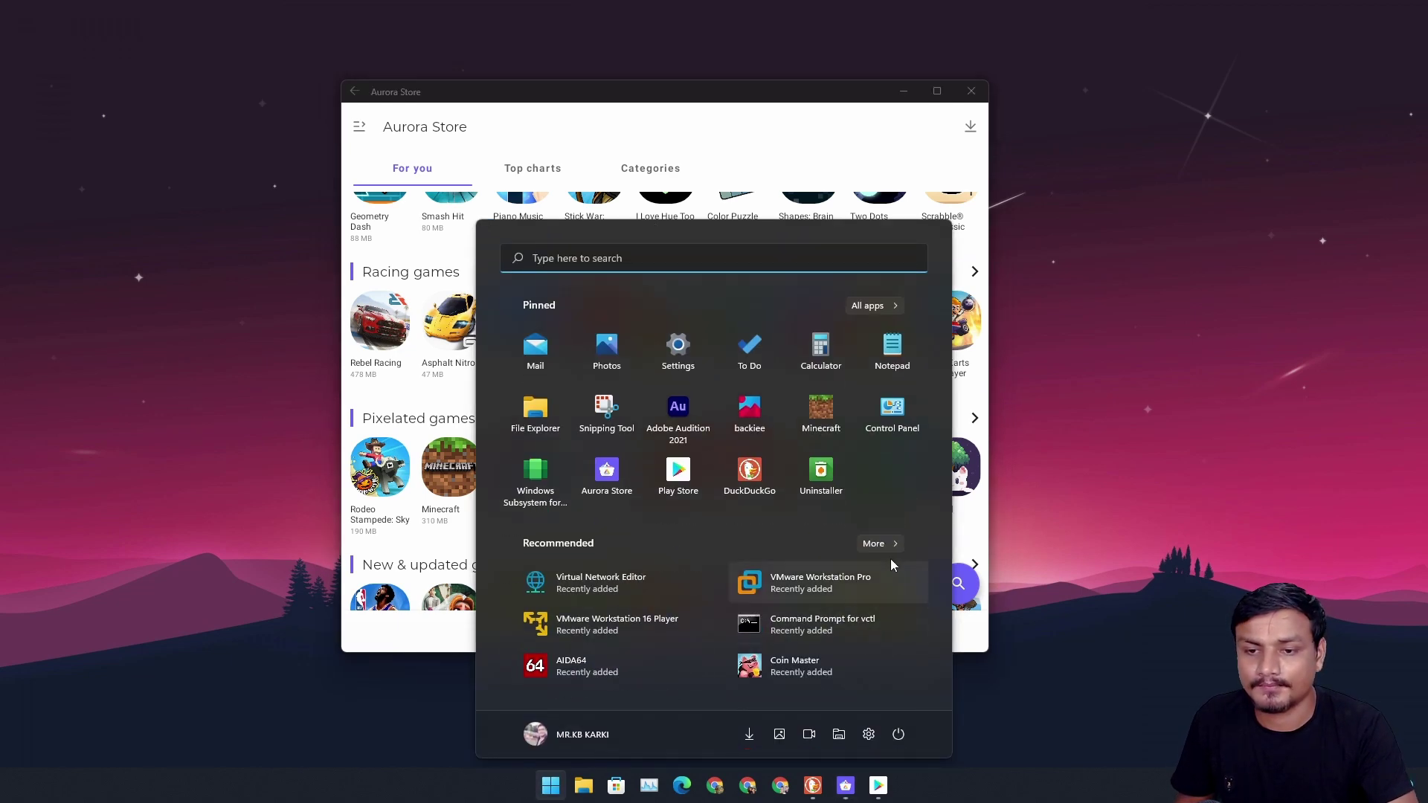
# Step: Launch Amazon Appstore from the Start menu's full list of recently added apps
pyautogui.click(878, 544)
pyautogui.scroll(-2, 654, 498)
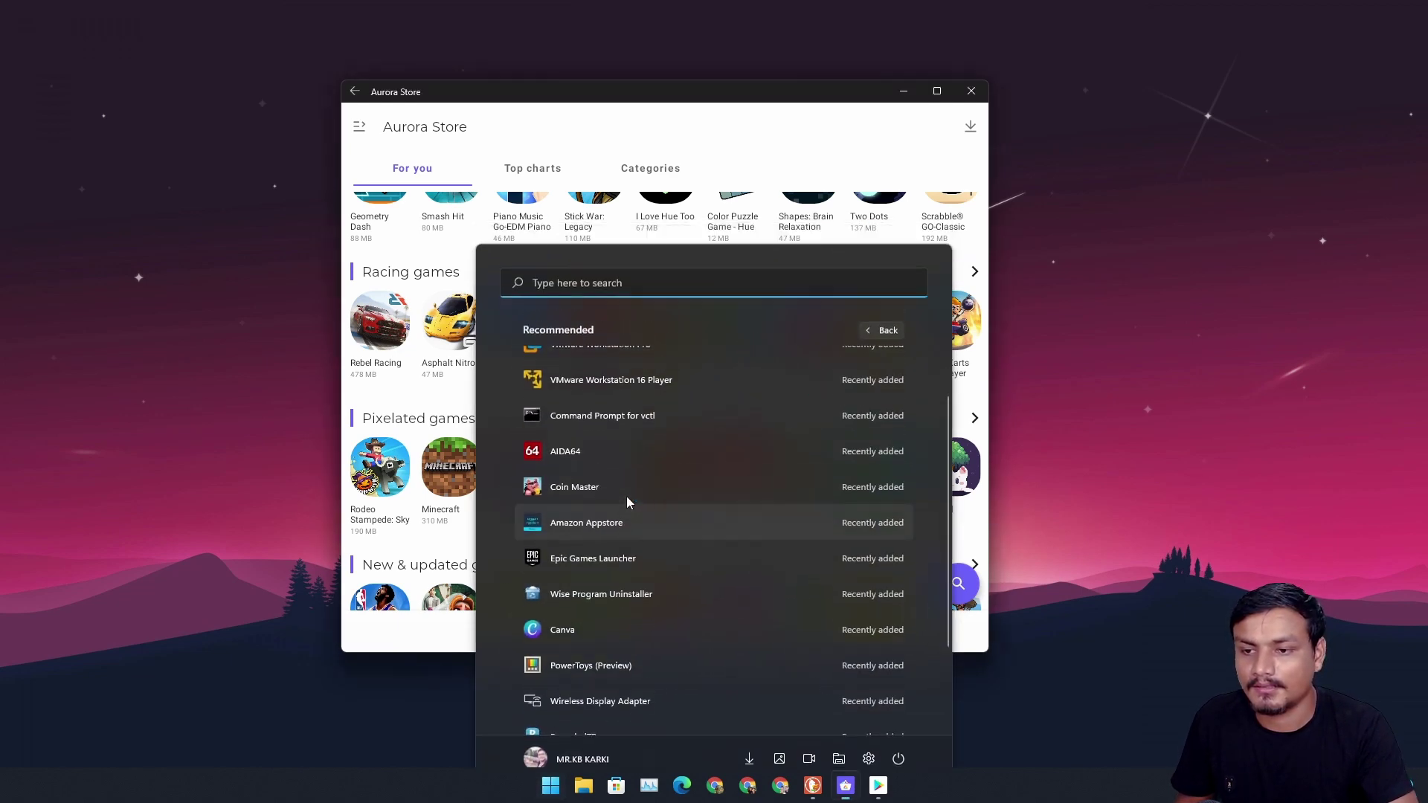
pyautogui.click(627, 521)
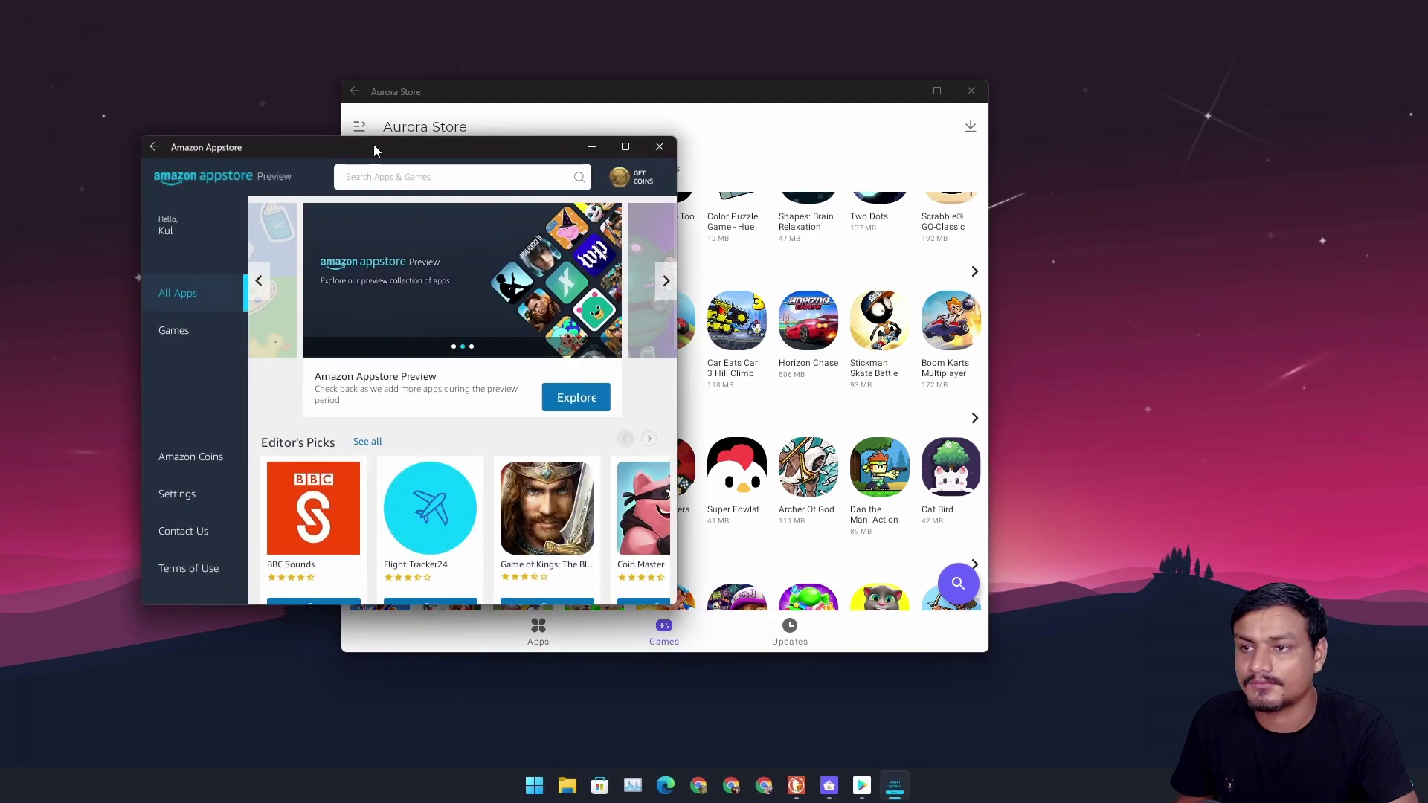
# Step: Reposition and enlarge the Amazon Appstore window, browse it, then close it
pyautogui.moveTo(374, 151); pyautogui.dragTo(502, 71)
pyautogui.moveTo(807, 524); pyautogui.dragTo(1249, 696)
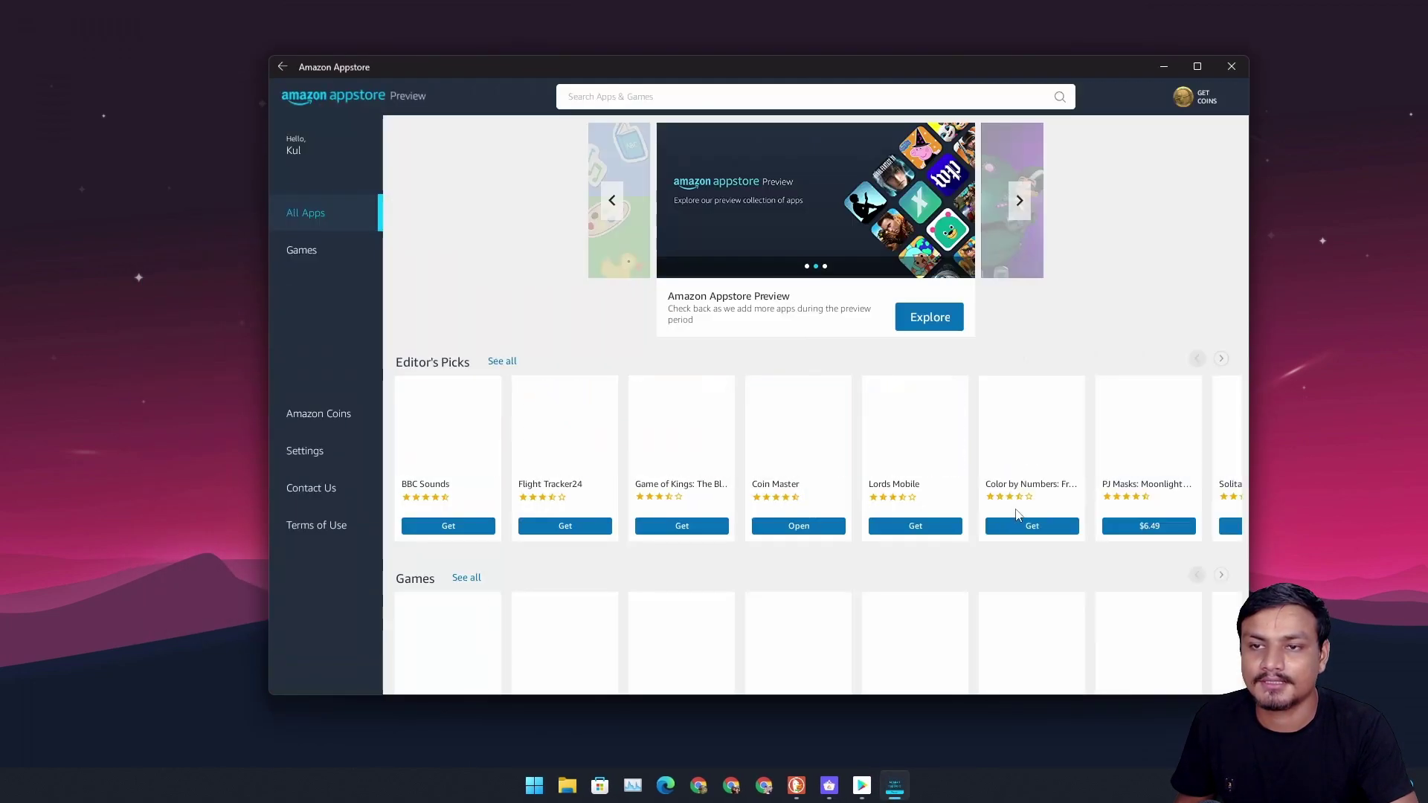
pyautogui.scroll(-4, 981, 418)
pyautogui.scroll(-2, 980, 418)
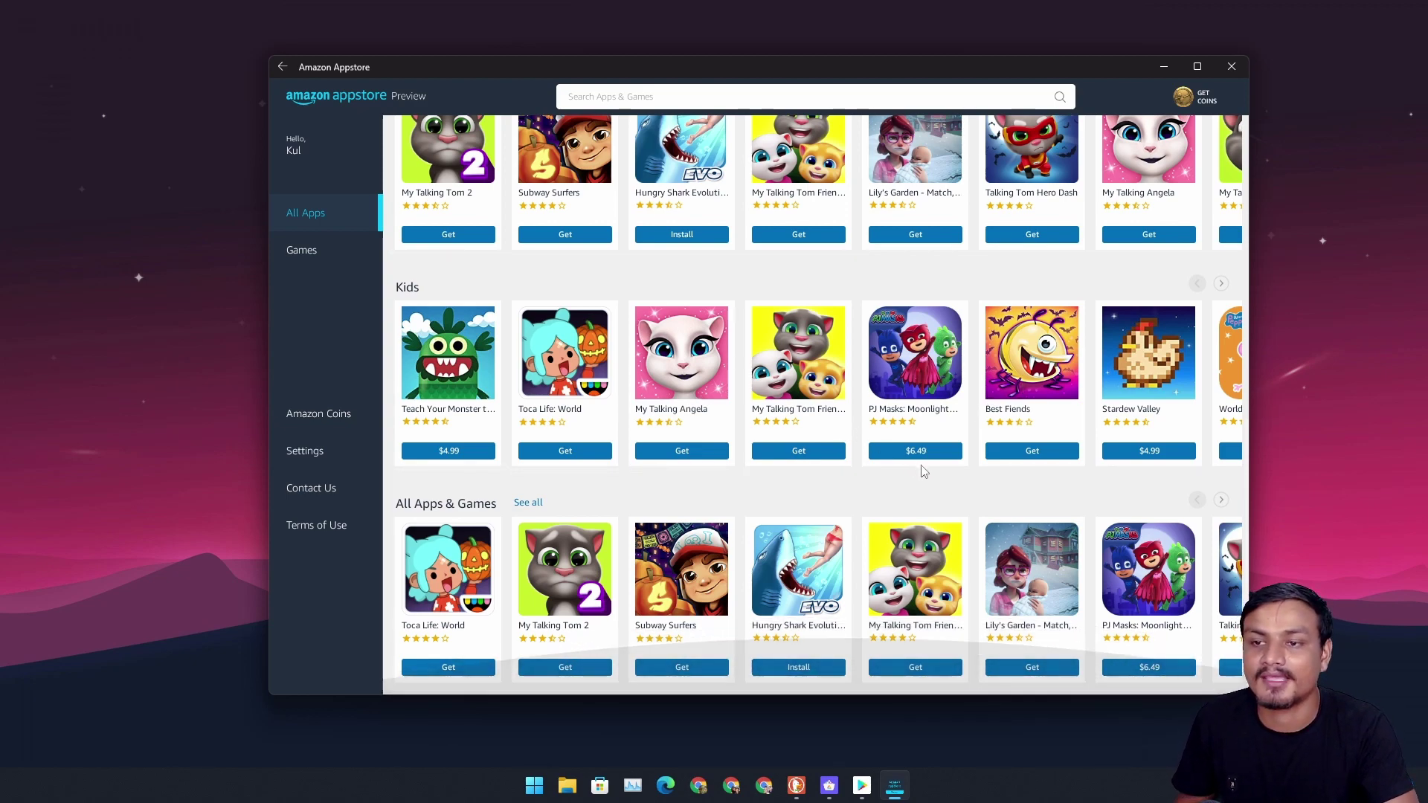
pyautogui.scroll(4, 818, 406)
pyautogui.scroll(-2, 716, 406)
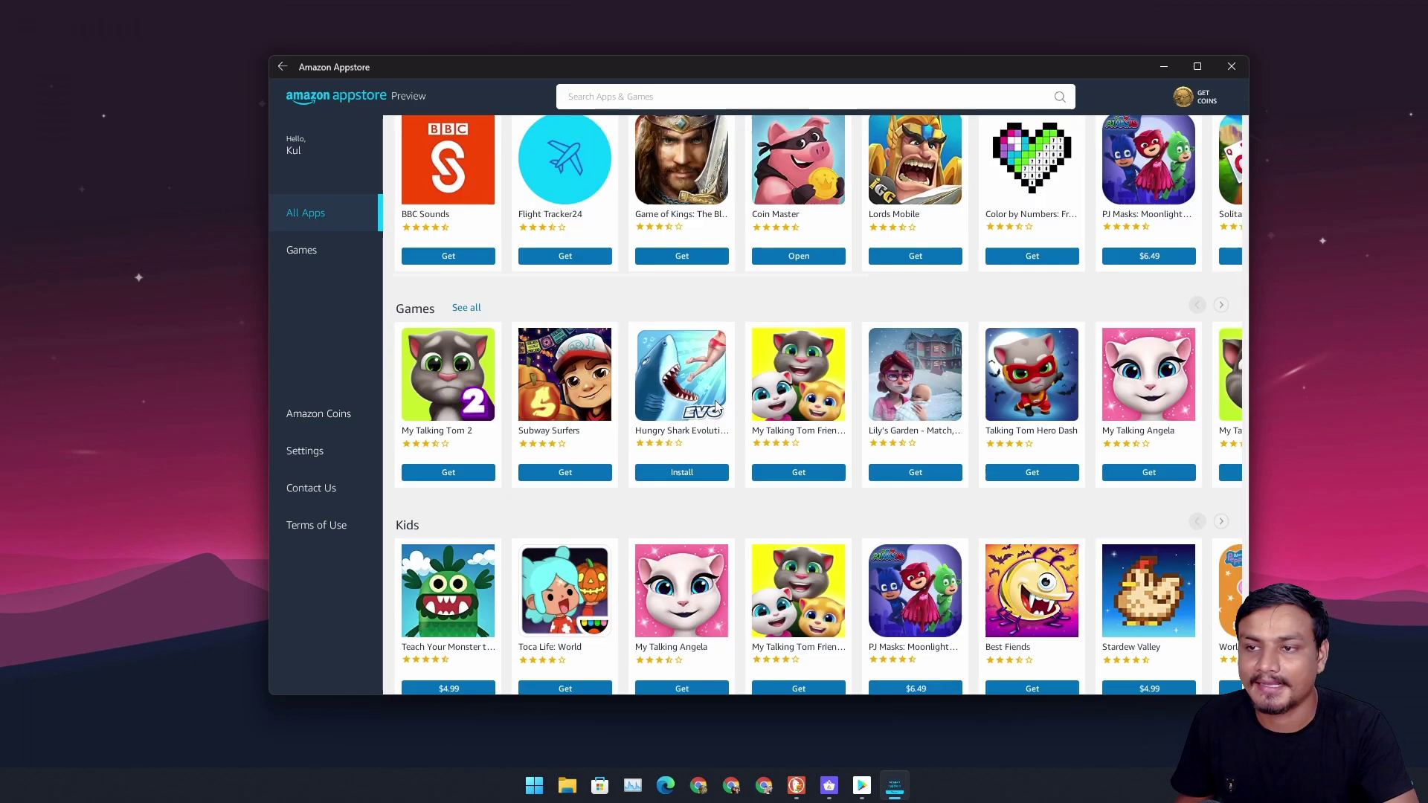
pyautogui.click(1219, 69)
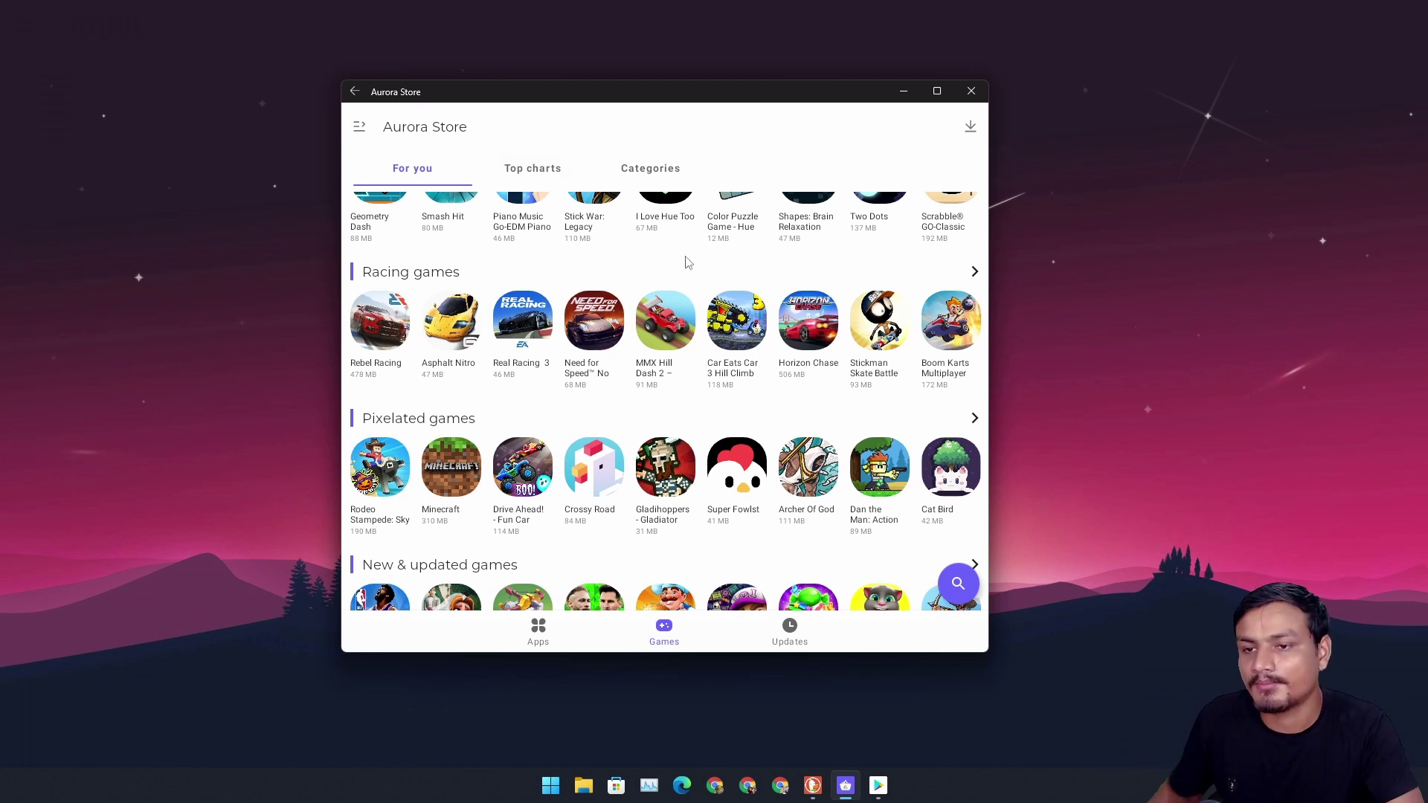
# Step: Scroll the Games feed and peek at the Discover recommended games list before returning
pyautogui.scroll(-2, 668, 366)
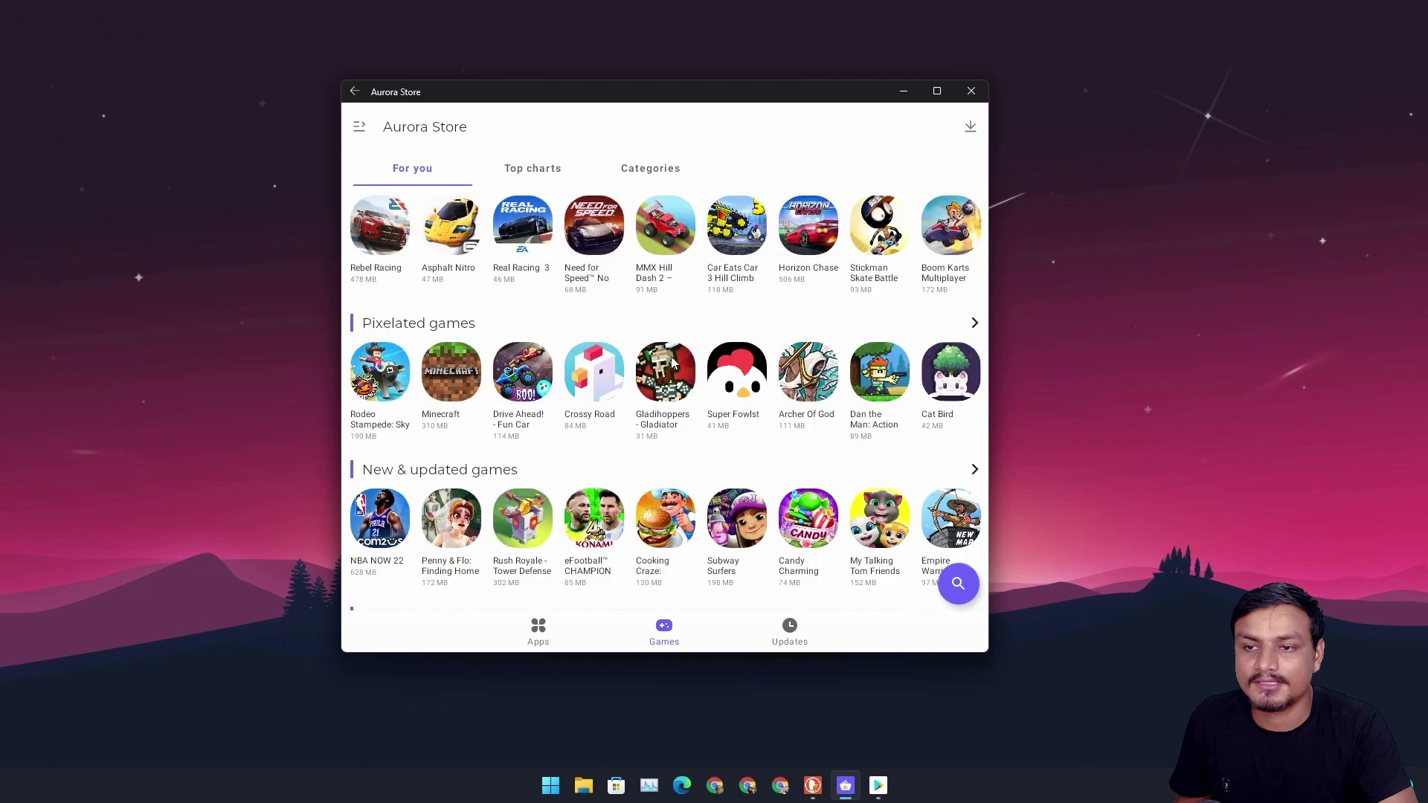
pyautogui.scroll(-4, 718, 366)
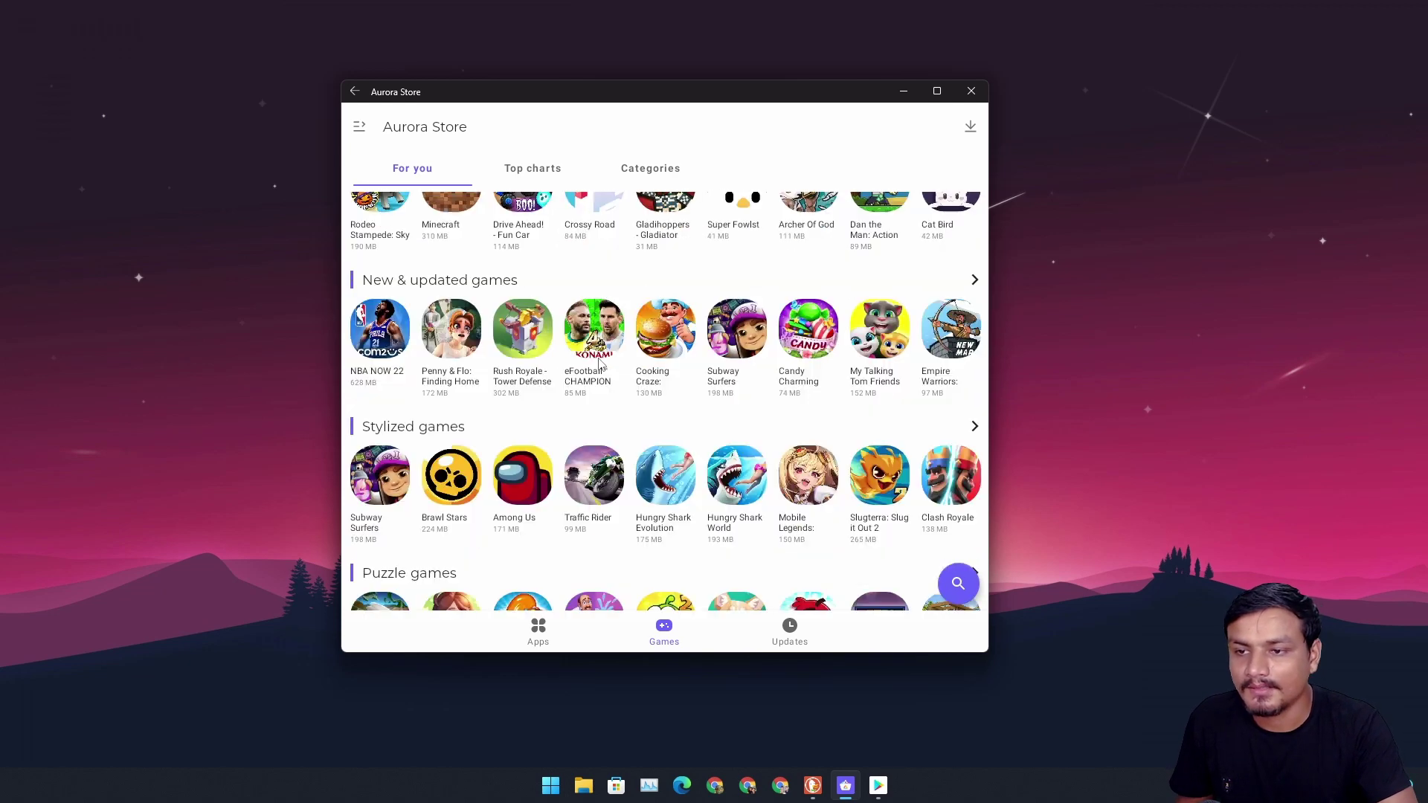
pyautogui.scroll(-3, 599, 365)
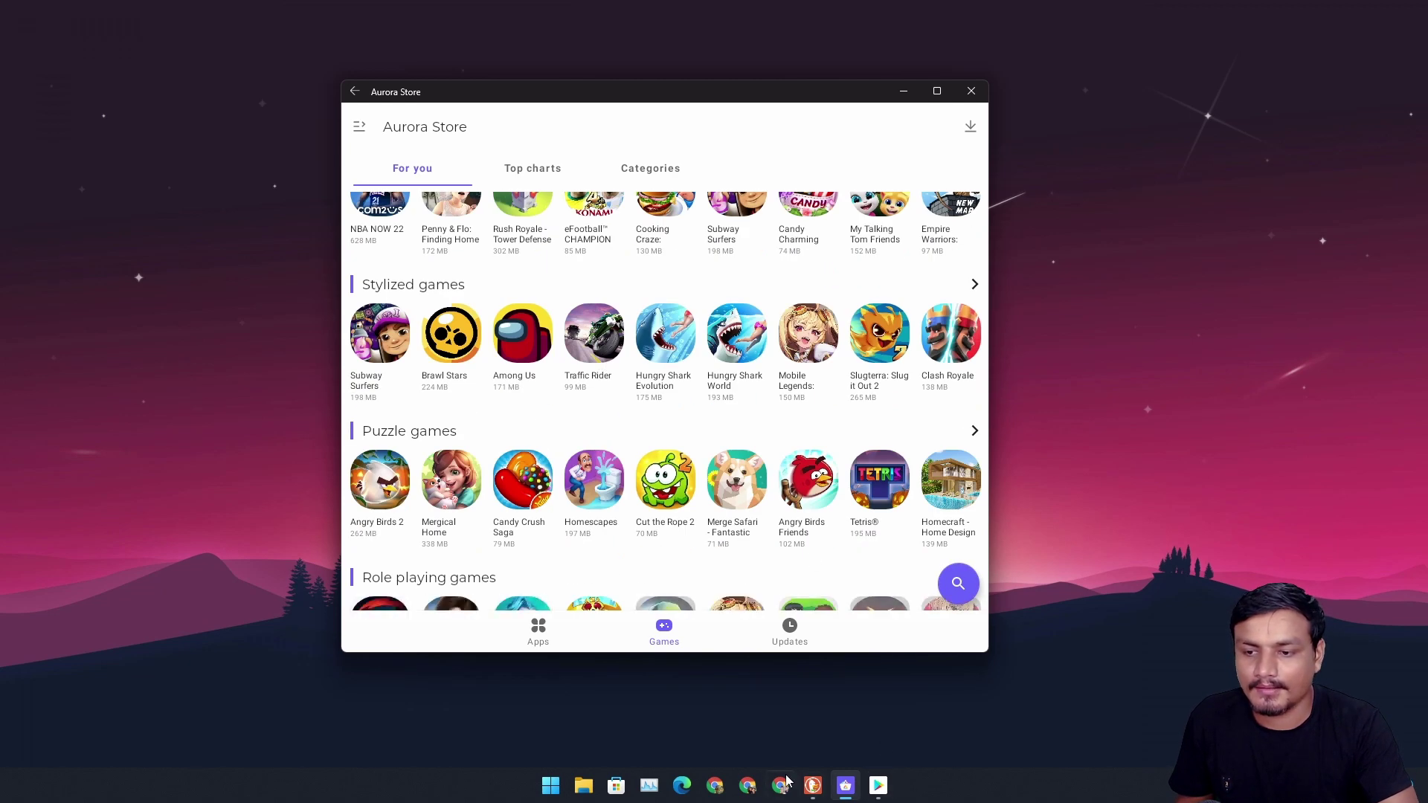
pyautogui.scroll(-4, 782, 452)
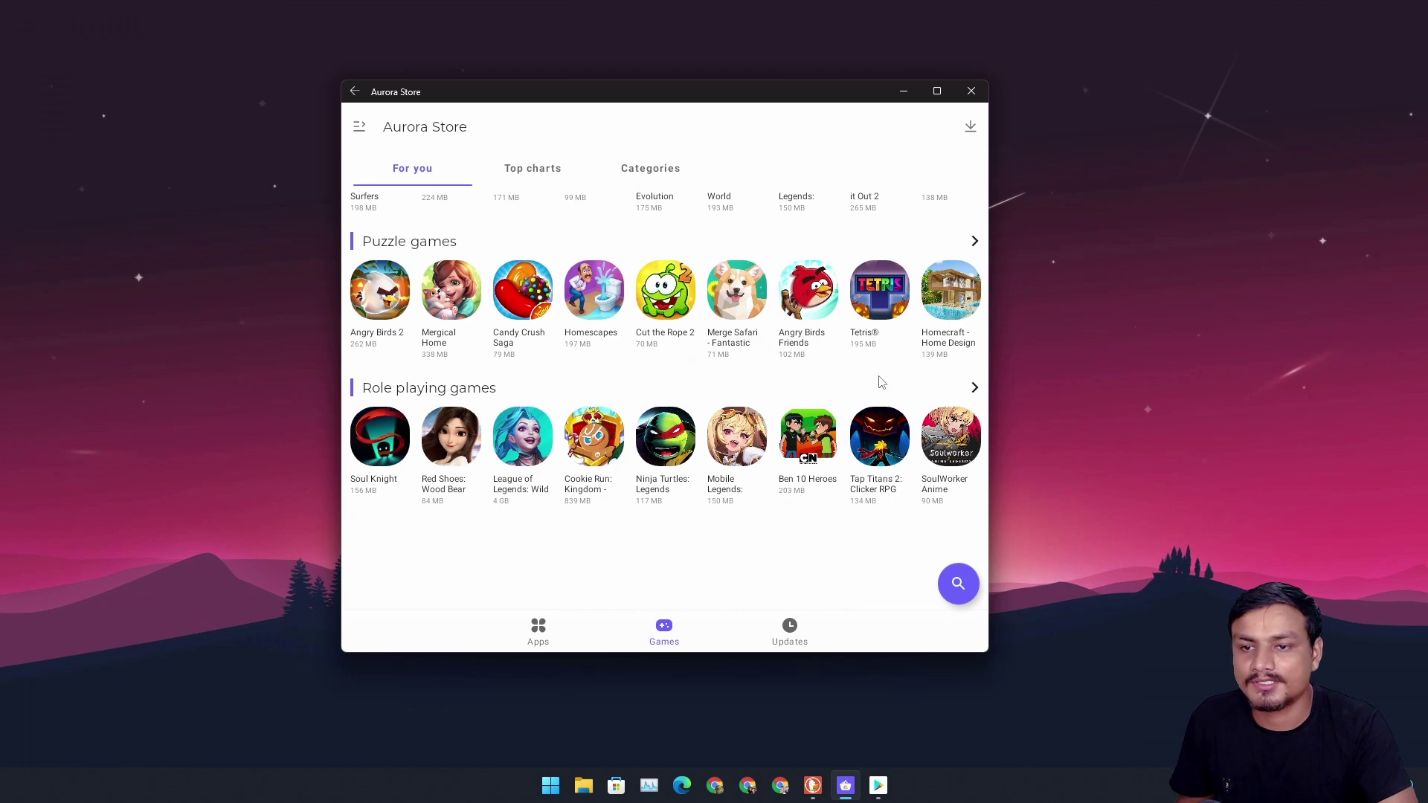
pyautogui.scroll(-3, 869, 381)
pyautogui.click(753, 373)
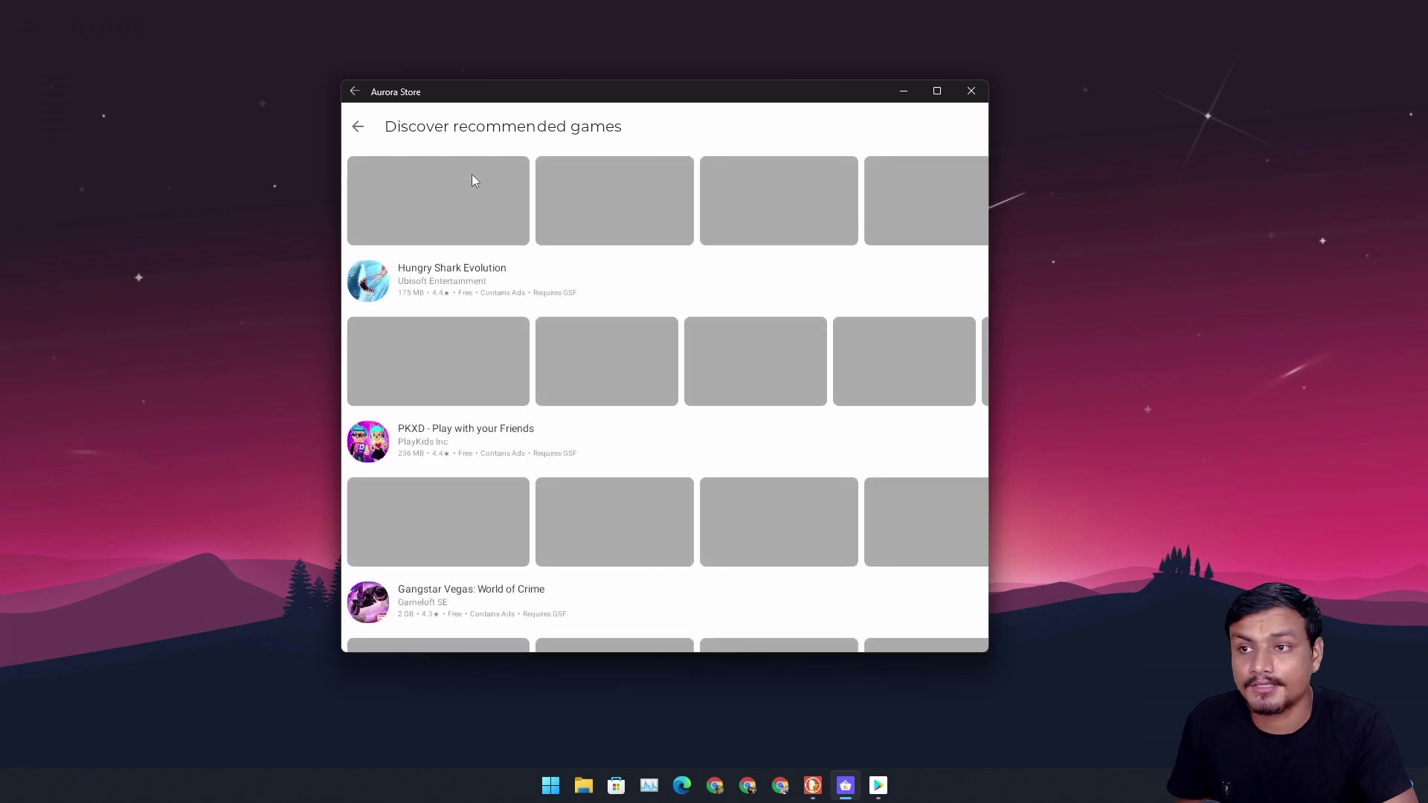
pyautogui.click(358, 128)
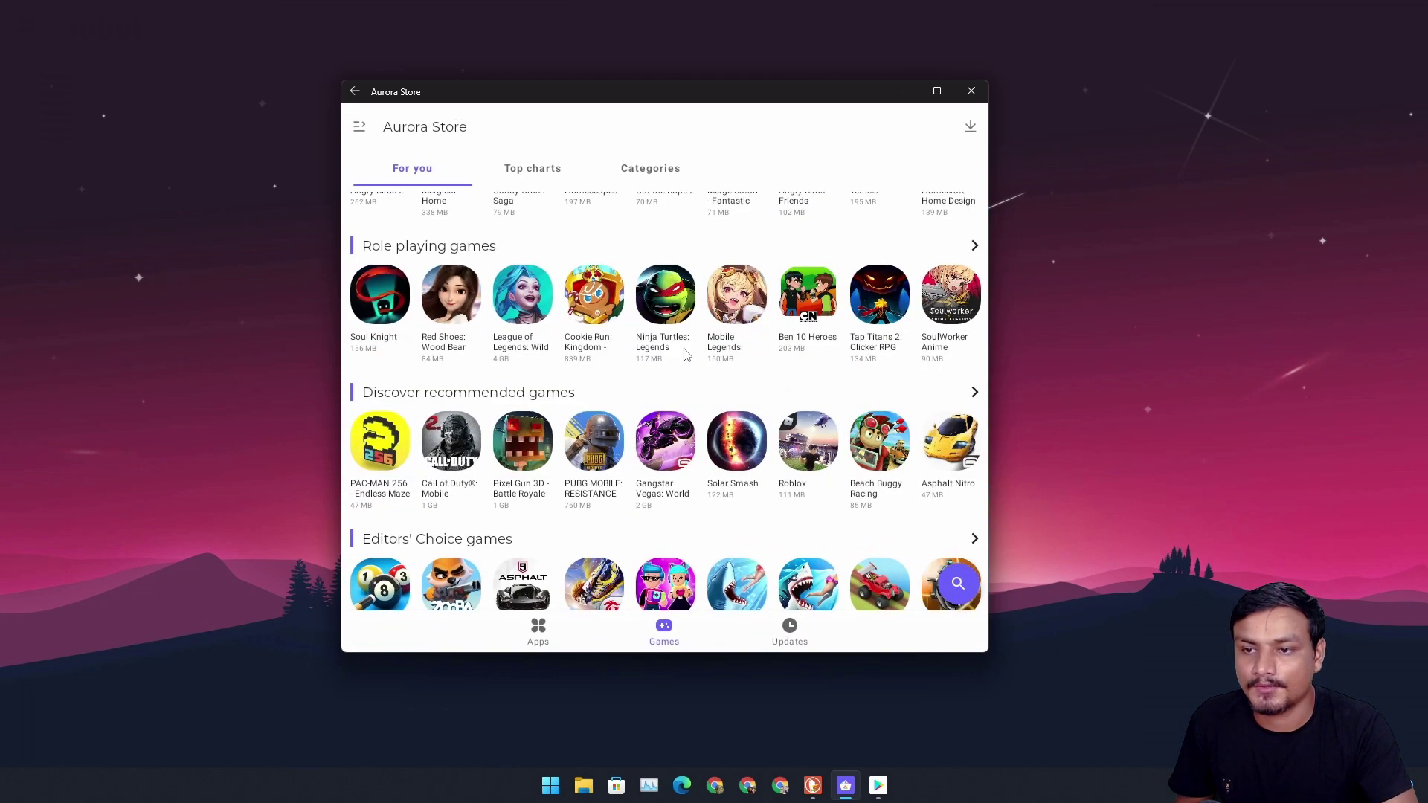
# Step: Find Stick War: Legacy in the feed, open its page and start installing it
pyautogui.scroll(2, 655, 360)
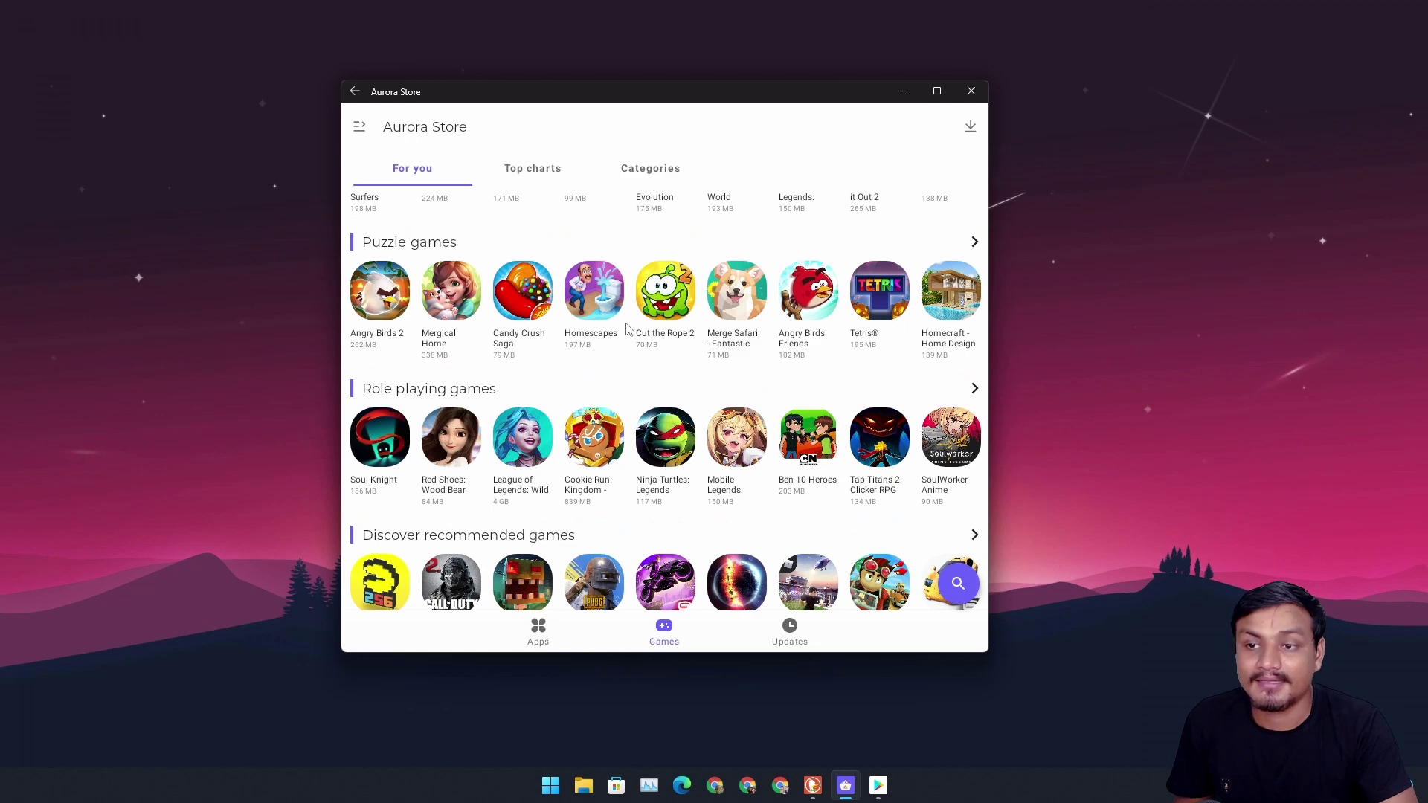
pyautogui.scroll(3, 578, 323)
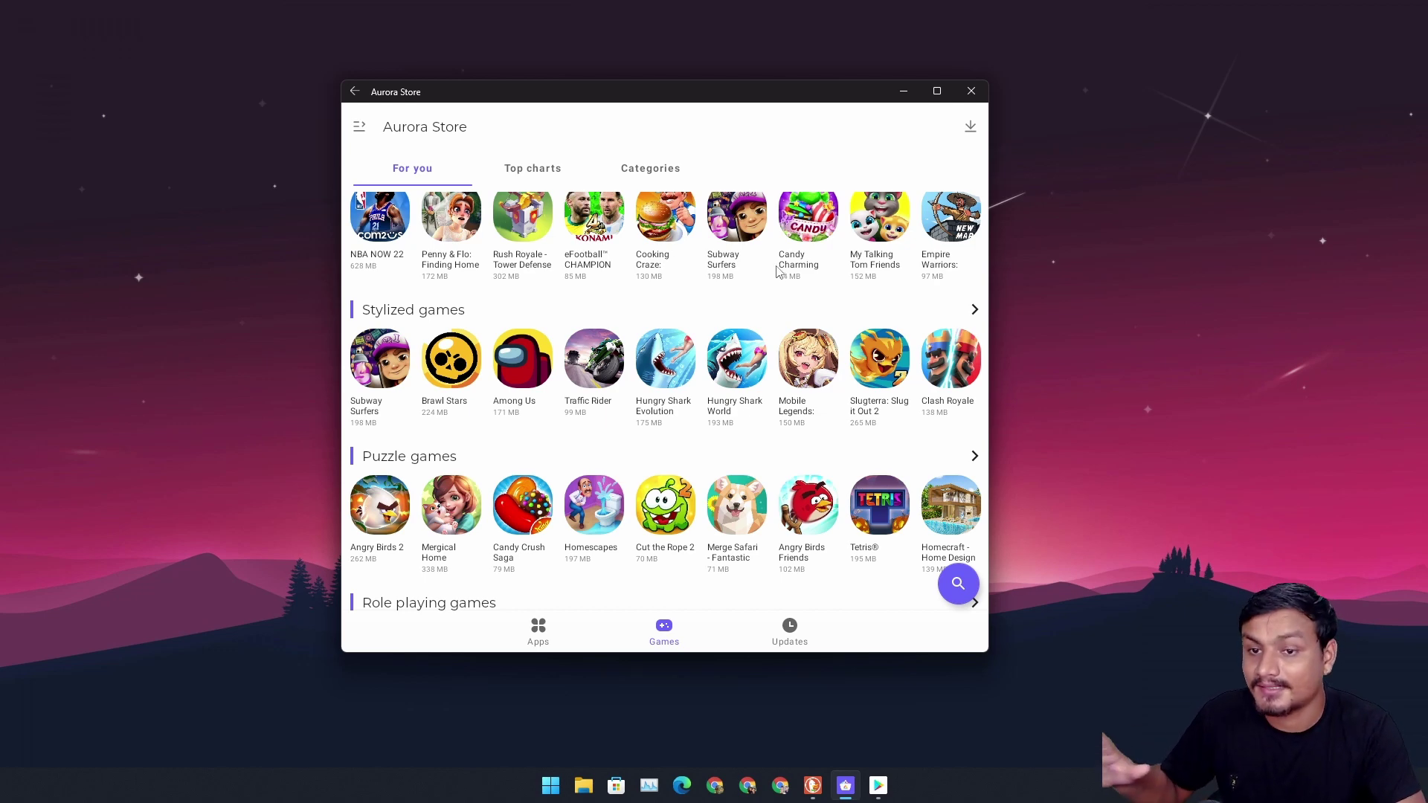
pyautogui.scroll(4, 564, 312)
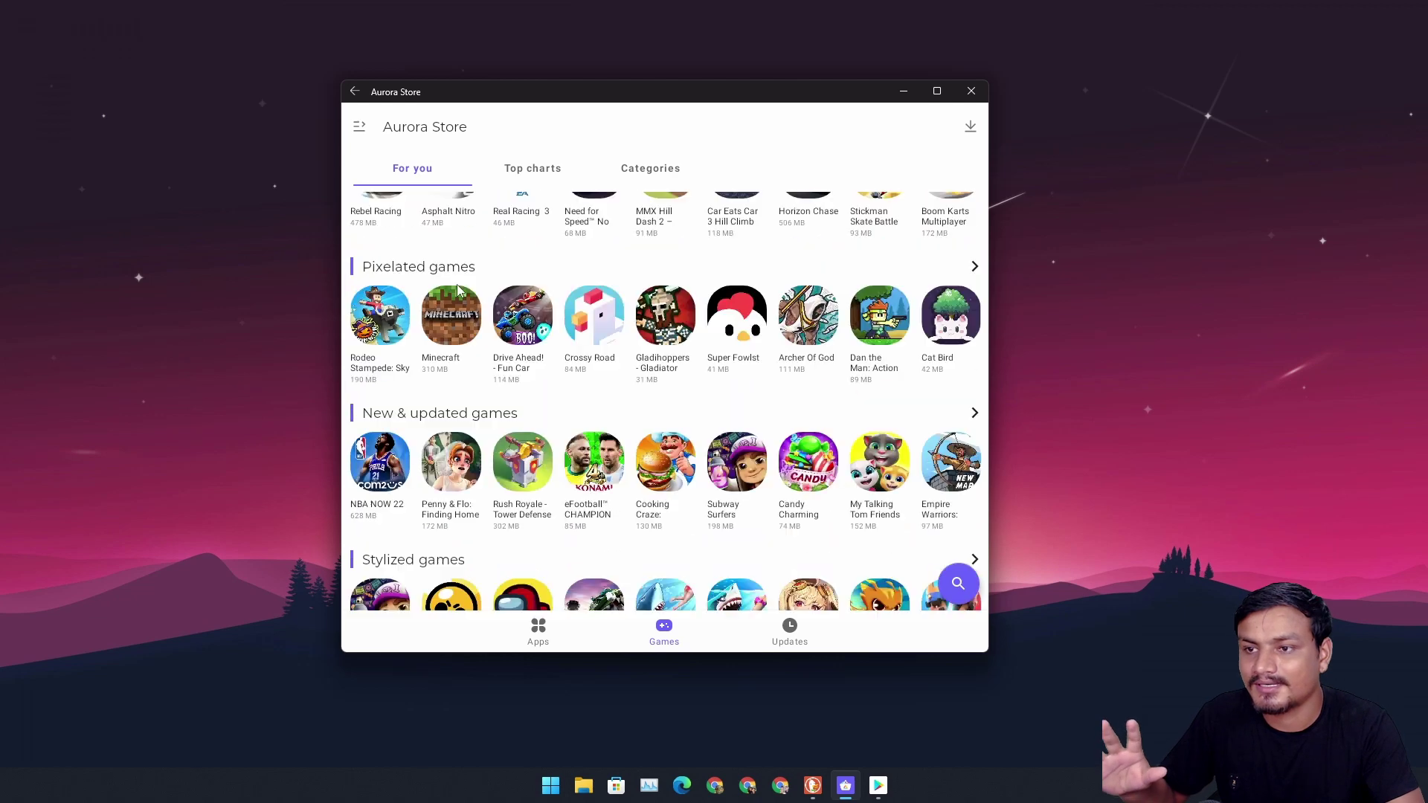
pyautogui.scroll(3, 461, 288)
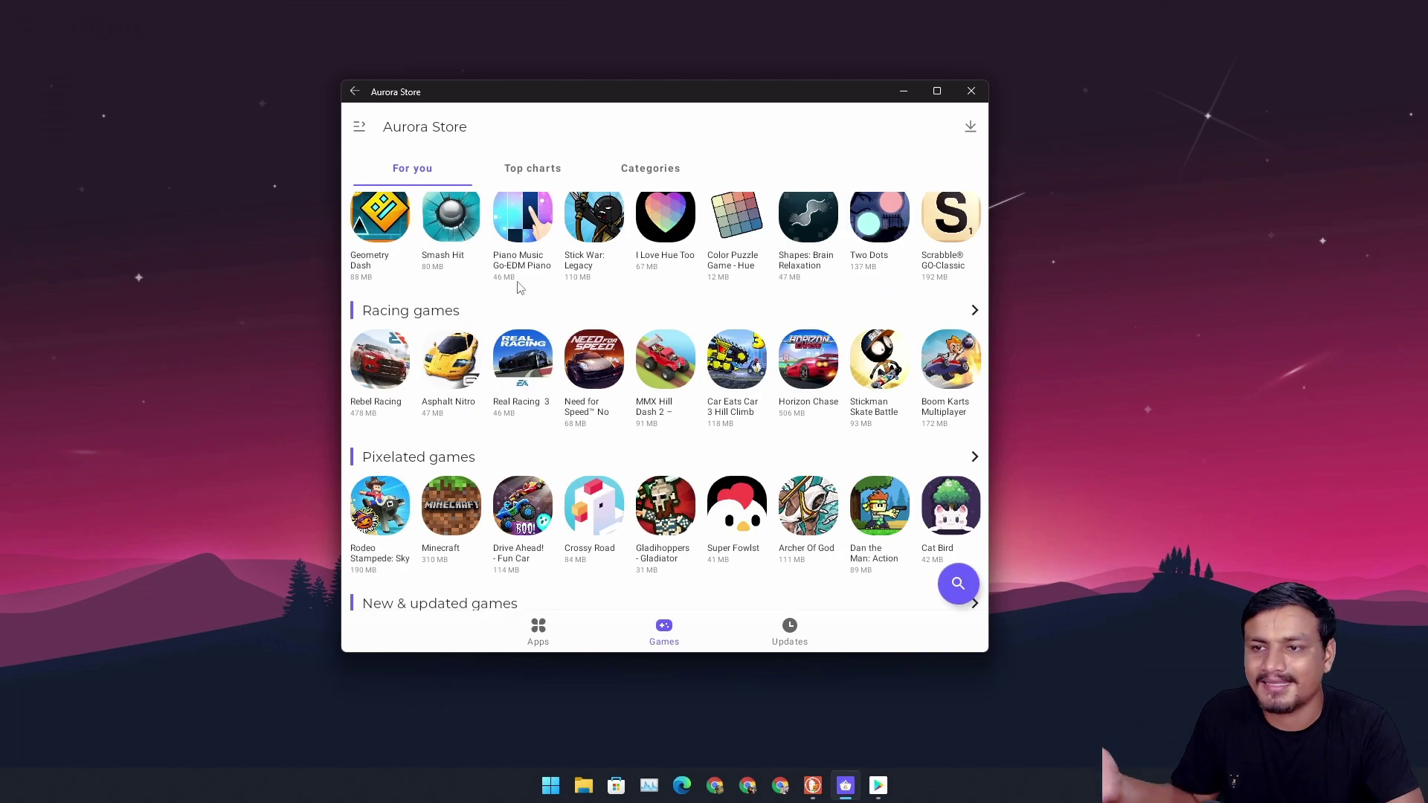
pyautogui.scroll(2, 520, 288)
pyautogui.scroll(3, 573, 286)
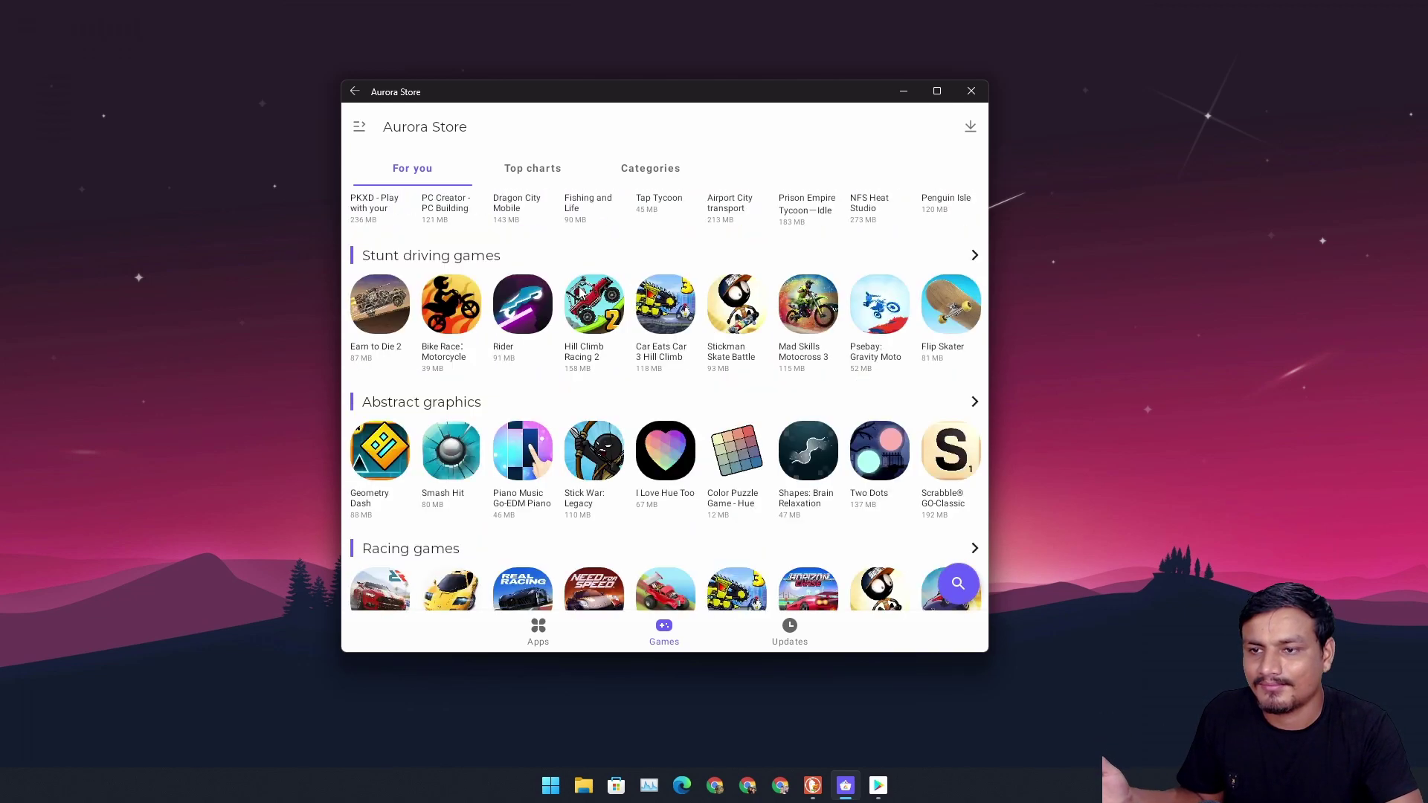
pyautogui.click(600, 472)
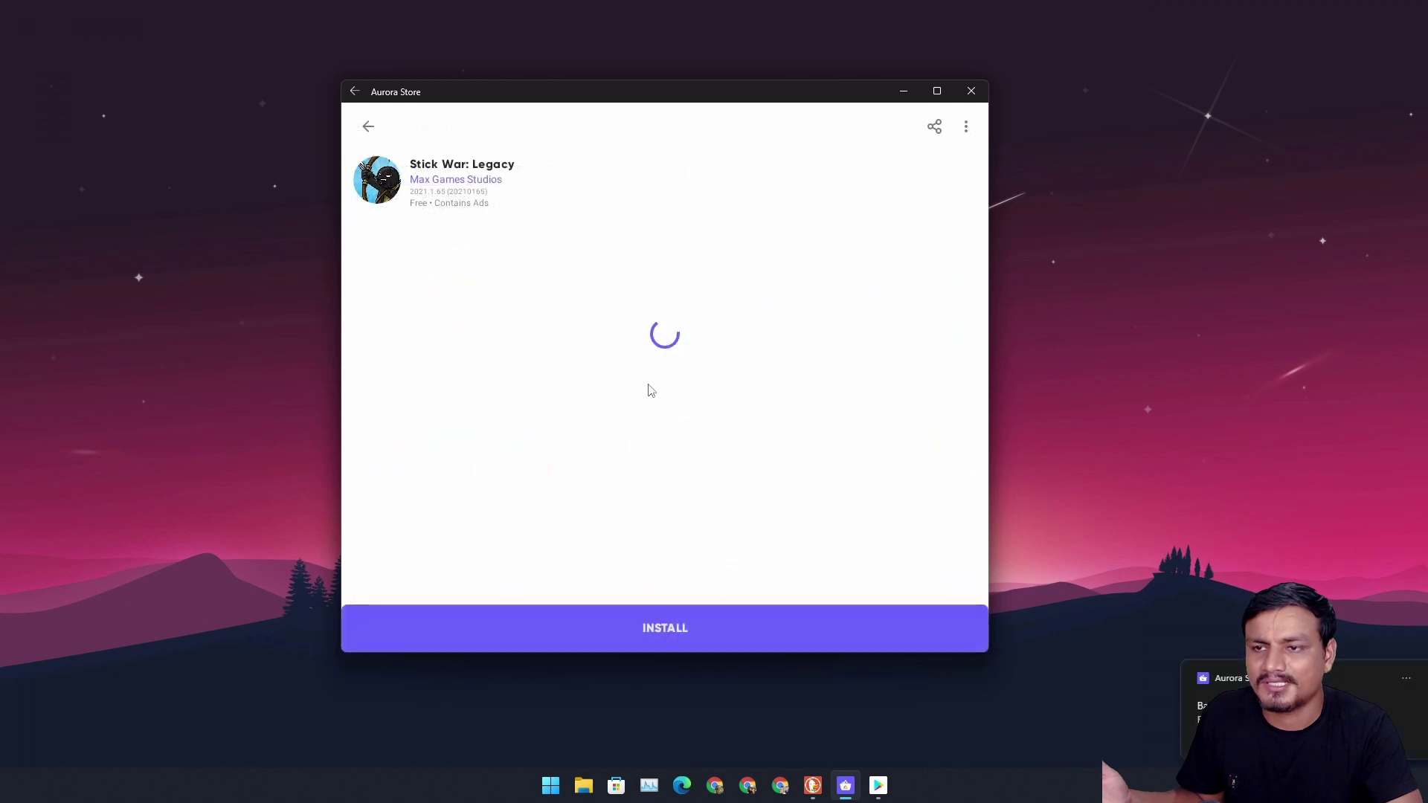
pyautogui.click(661, 622)
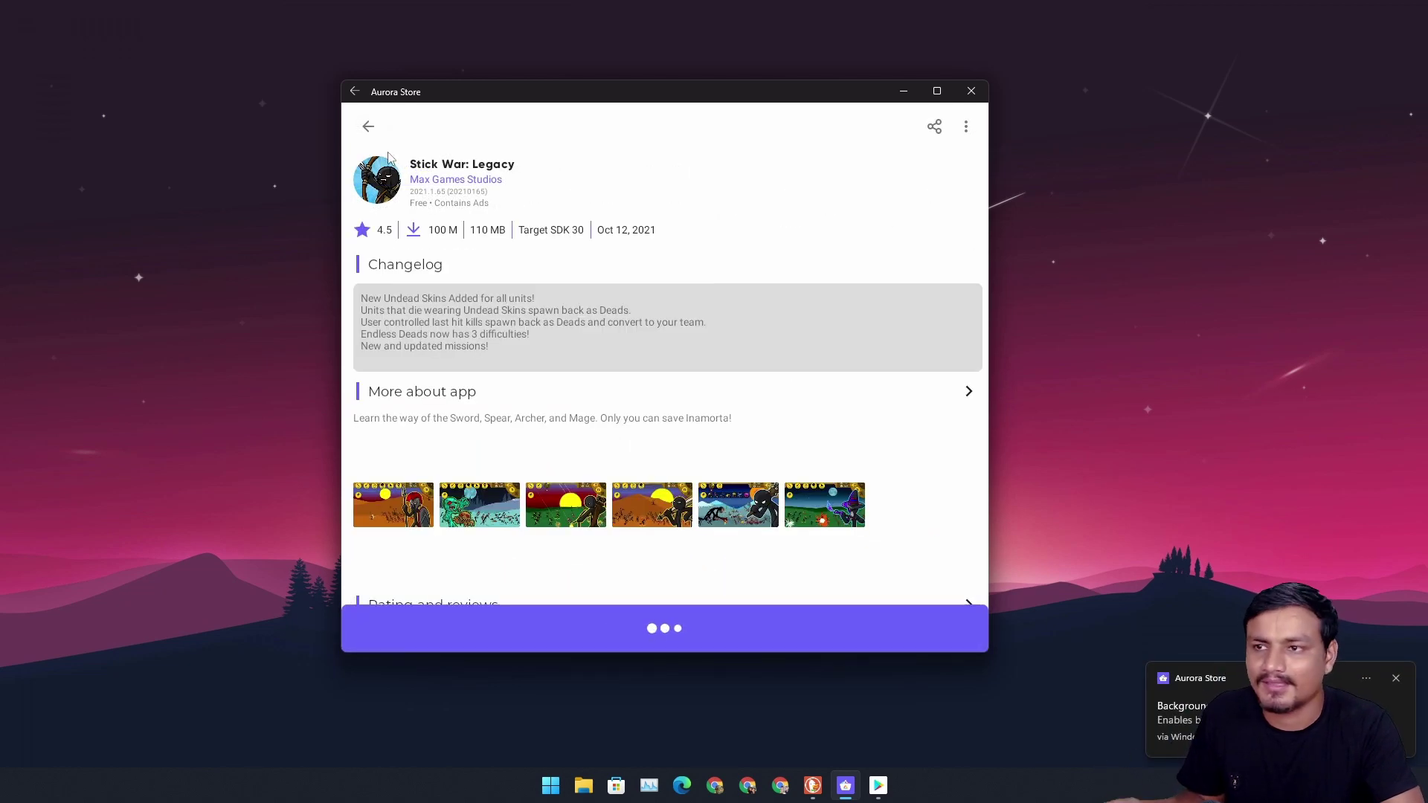
# Step: Go back to the Games home list and scroll down through it
pyautogui.click(368, 127)
pyautogui.scroll(-6, 710, 461)
pyautogui.scroll(-10, 707, 461)
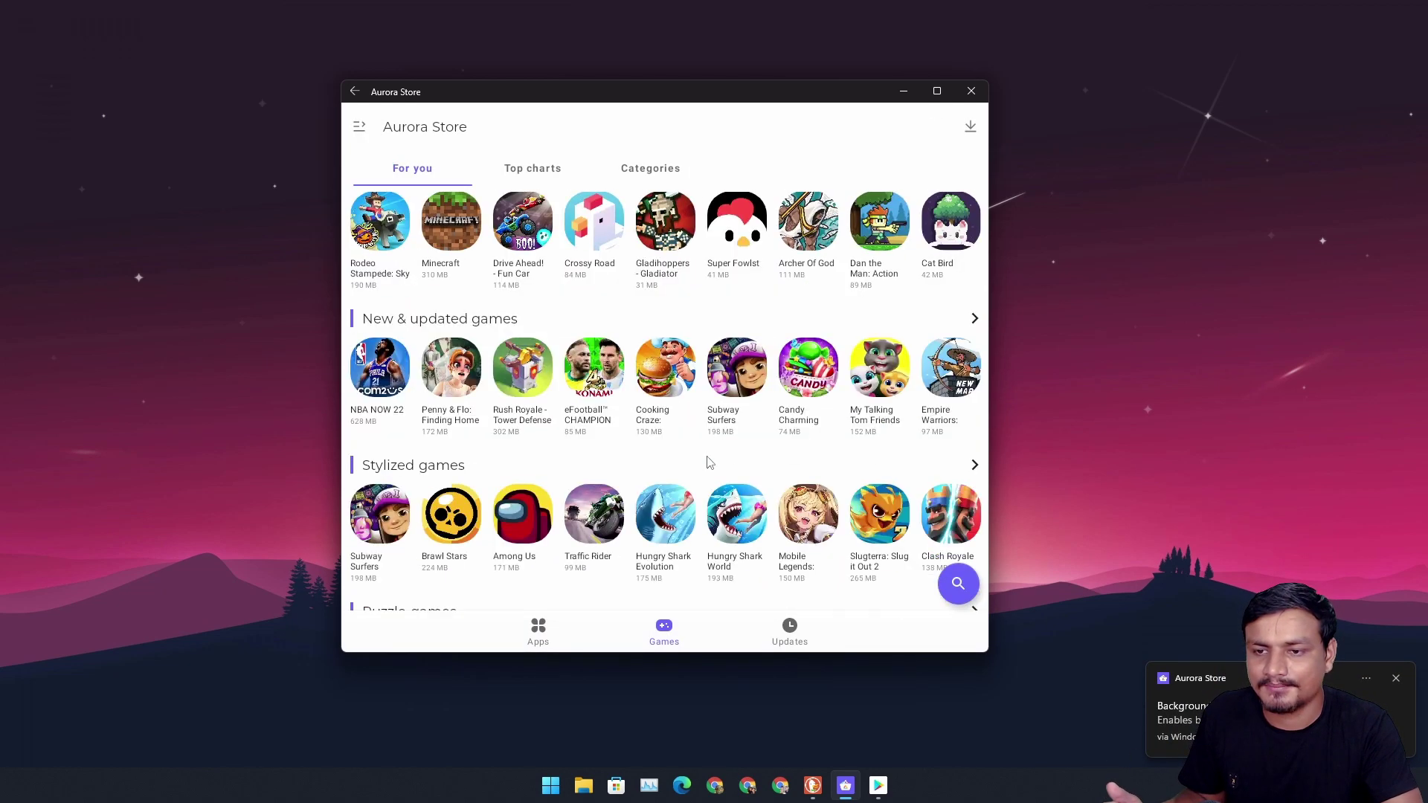
pyautogui.scroll(-2, 708, 461)
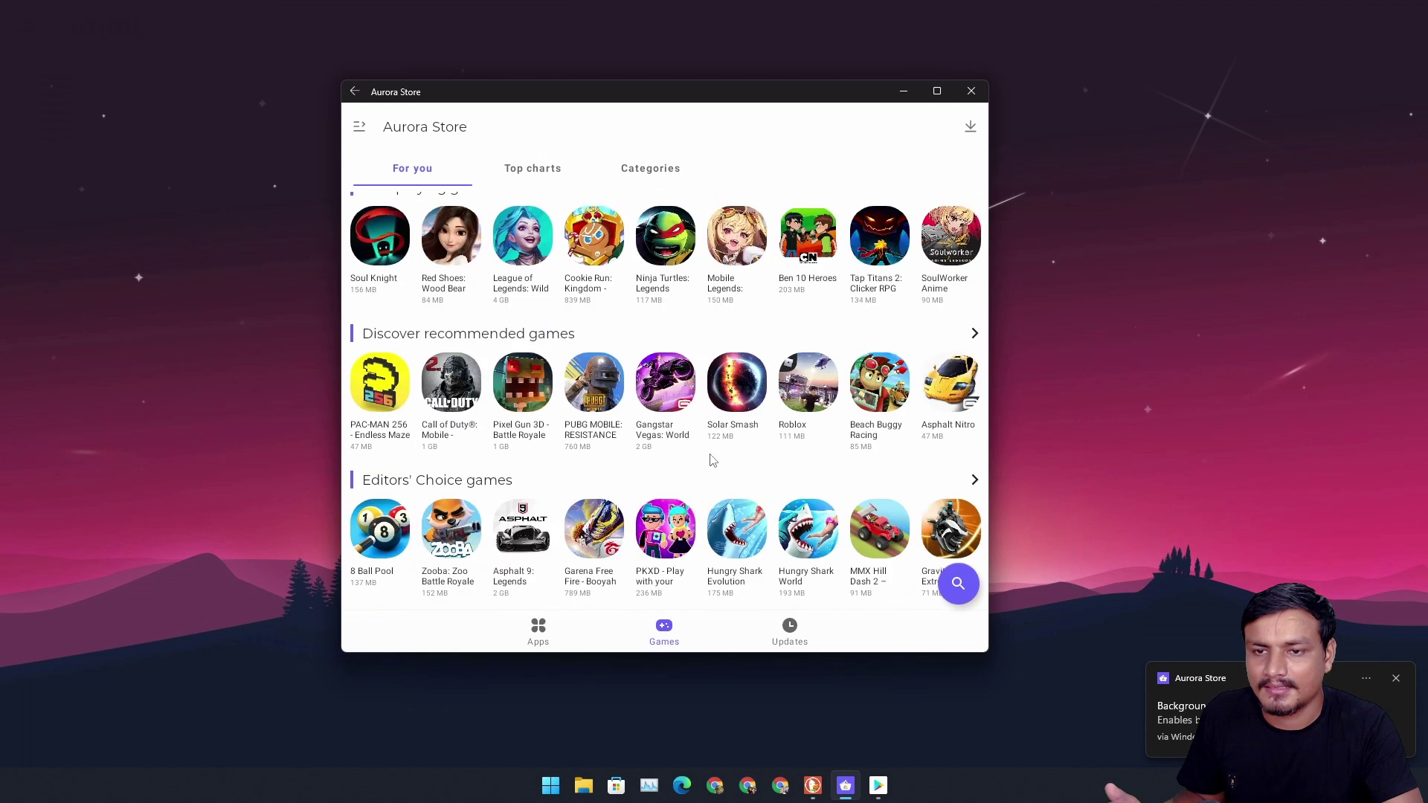
pyautogui.scroll(-3, 785, 420)
pyautogui.scroll(-1, 785, 418)
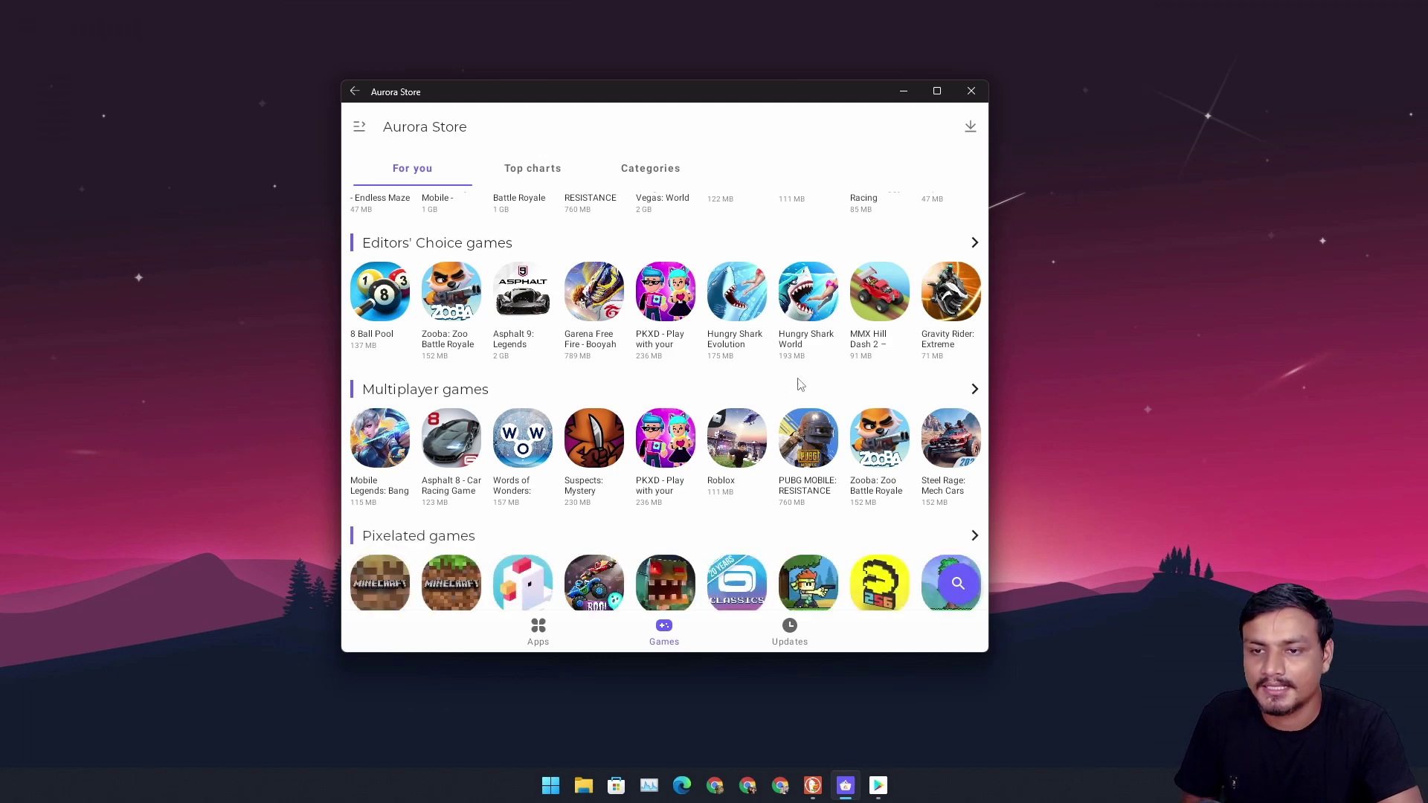
pyautogui.scroll(-2, 801, 383)
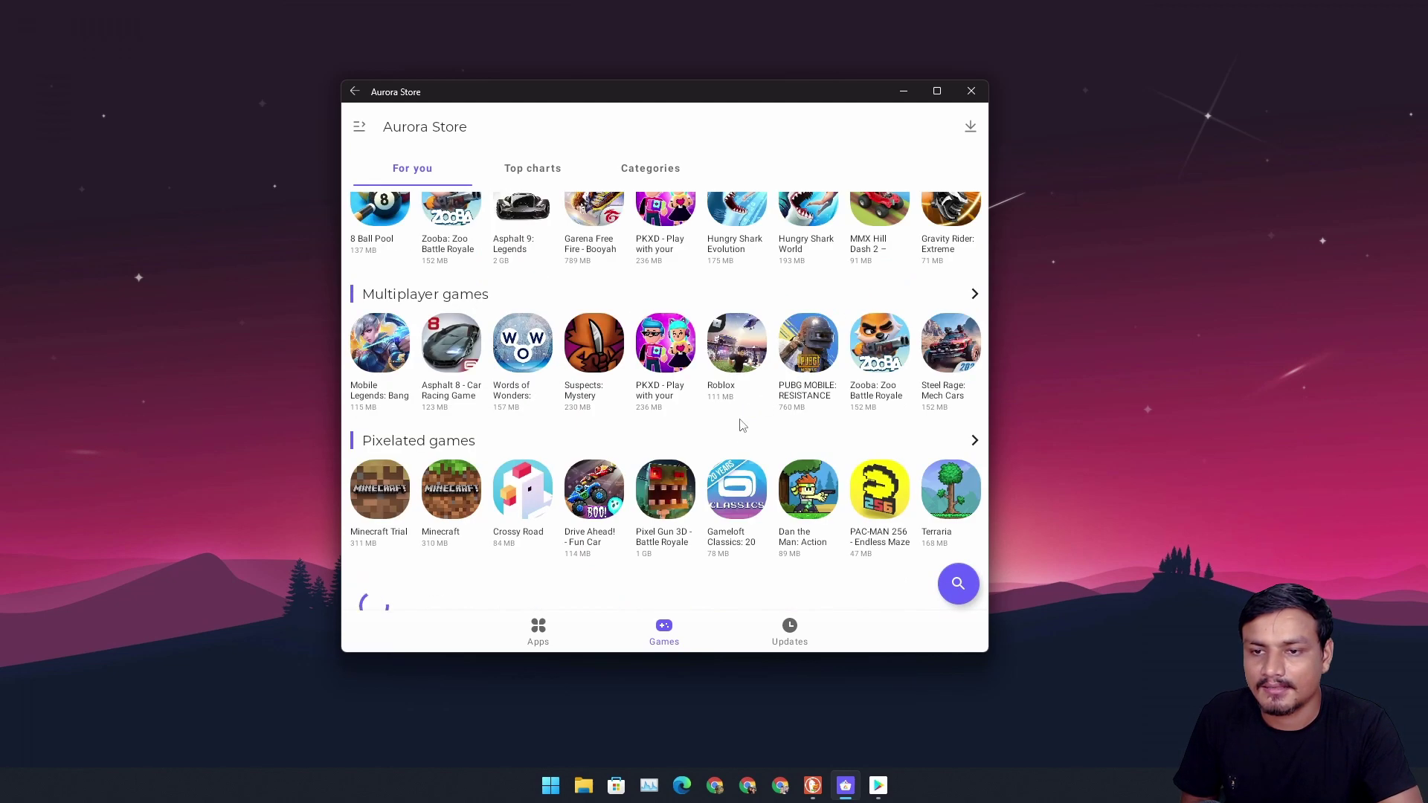
# Step: Open the PUBG MOBILE: RESISTANCE page and confirm the Stick War: Legacy installation
pyautogui.click(824, 349)
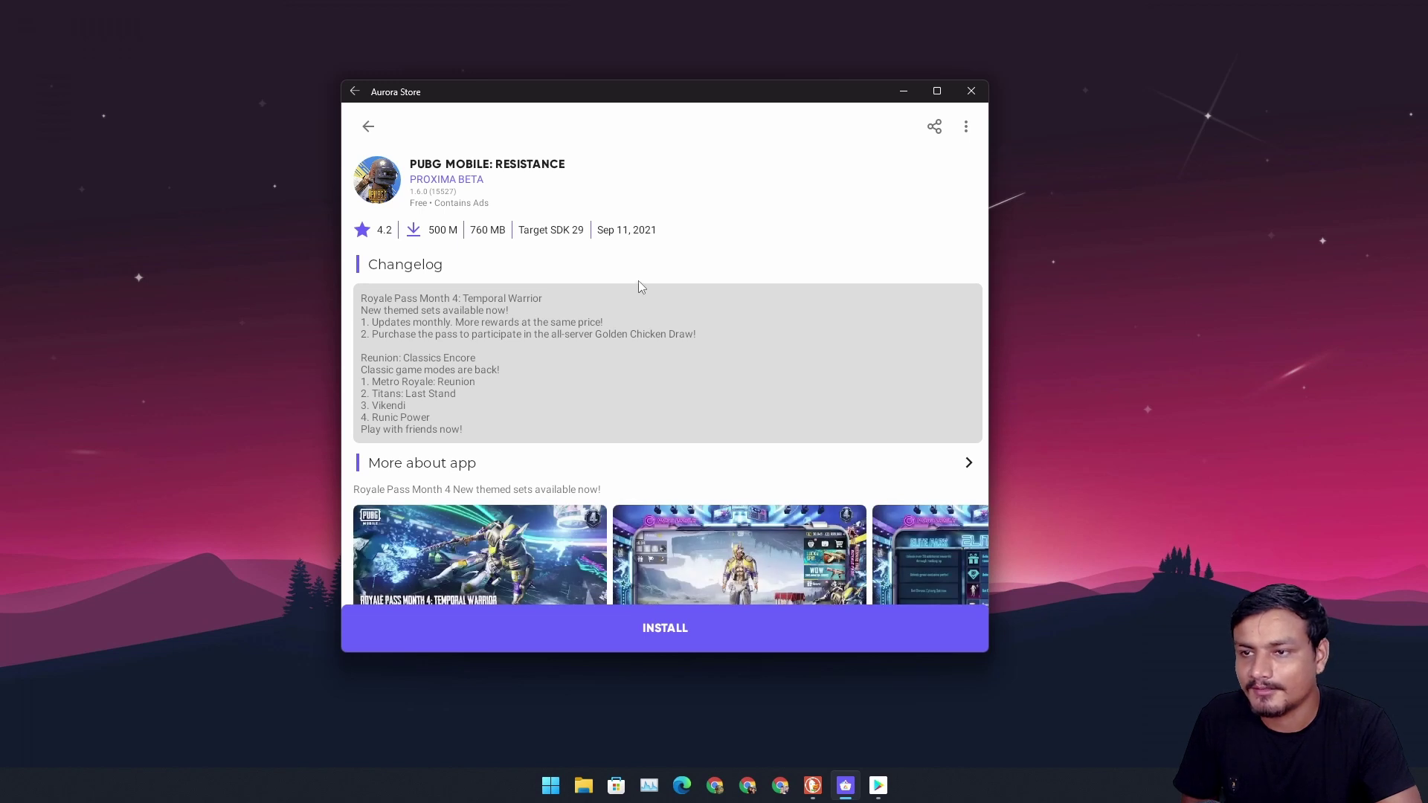
pyautogui.click(654, 630)
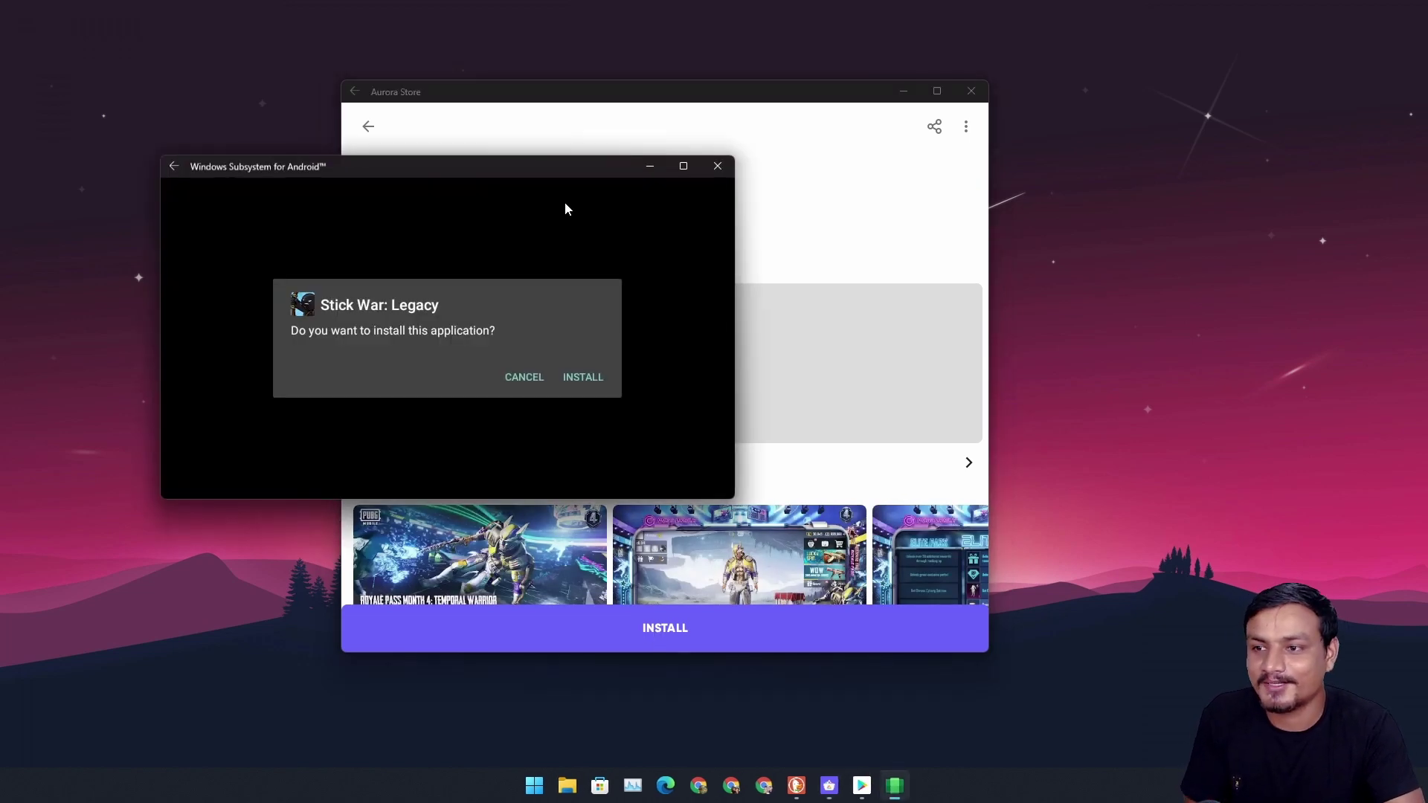
pyautogui.click(591, 376)
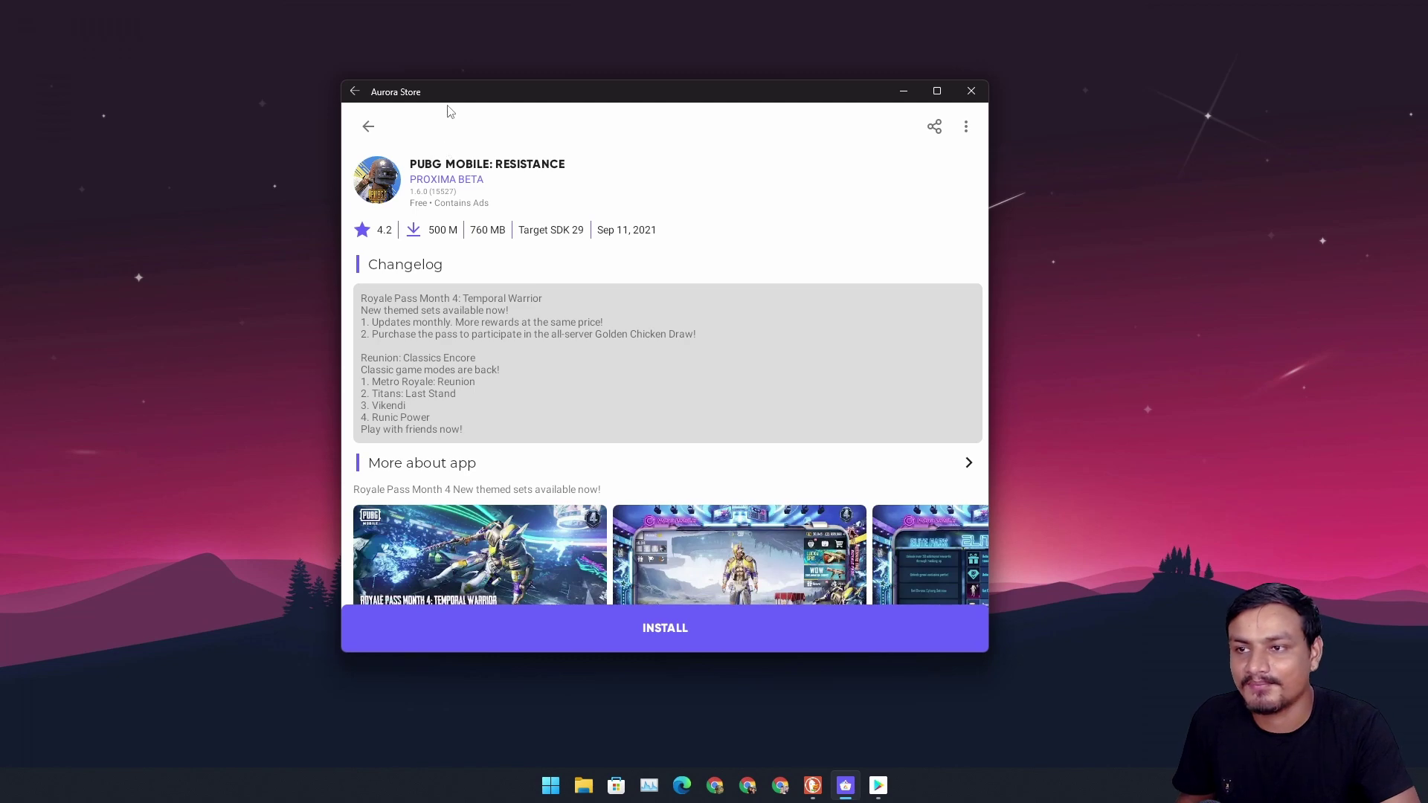
# Step: Close the Play Store window hidden behind Aurora Store, recentre Aurora, and open Start
pyautogui.moveTo(467, 95); pyautogui.dragTo(748, 250)
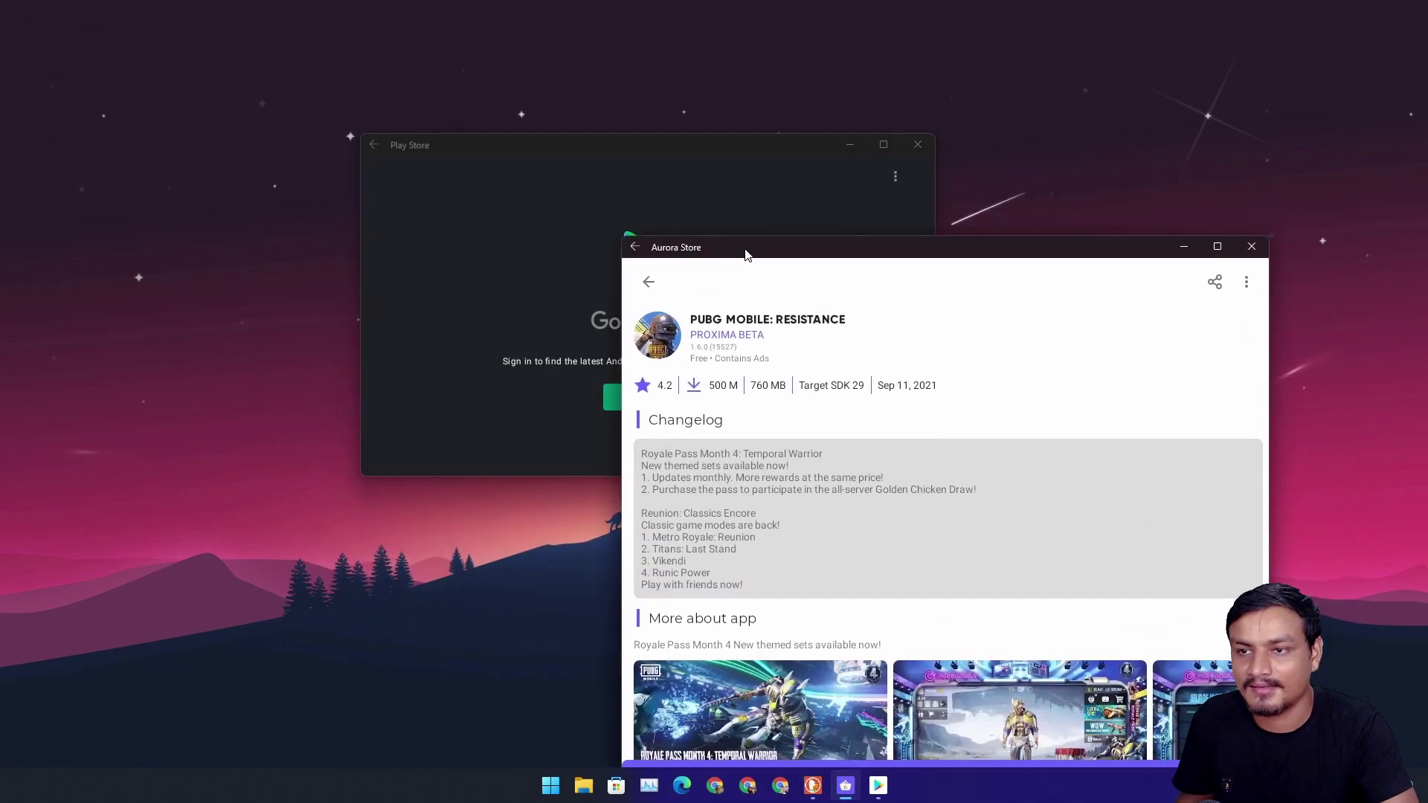
pyautogui.click(915, 144)
pyautogui.moveTo(998, 248); pyautogui.dragTo(756, 76)
pyautogui.press('super')
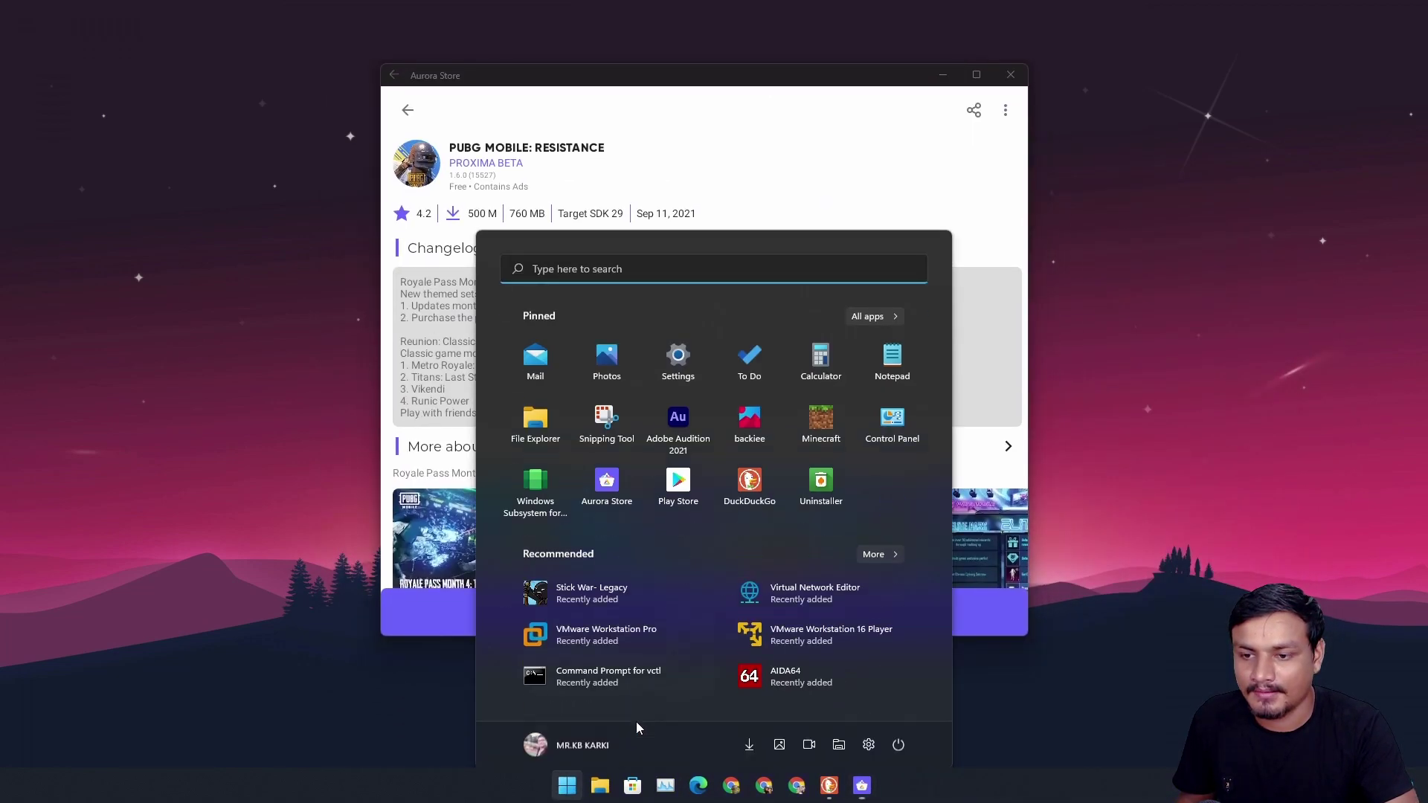
# Step: Launch Stick War: Legacy from the Start menu's Recommended list
pyautogui.click(603, 590)
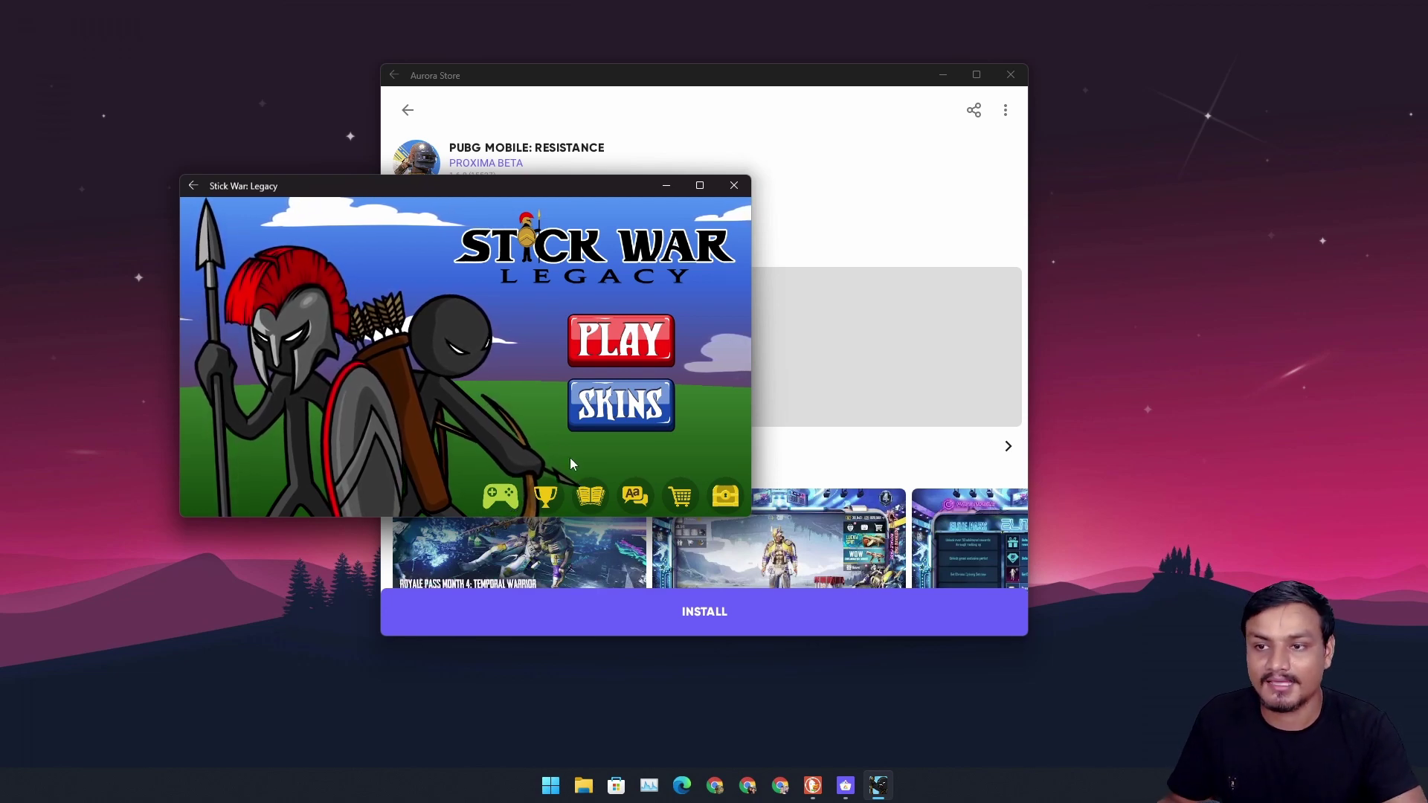
# Step: Start a Normal Classic Campaign, skipping the intro and War Begins scroll, then switch to Aurora Store
pyautogui.click(599, 348)
pyautogui.click(302, 373)
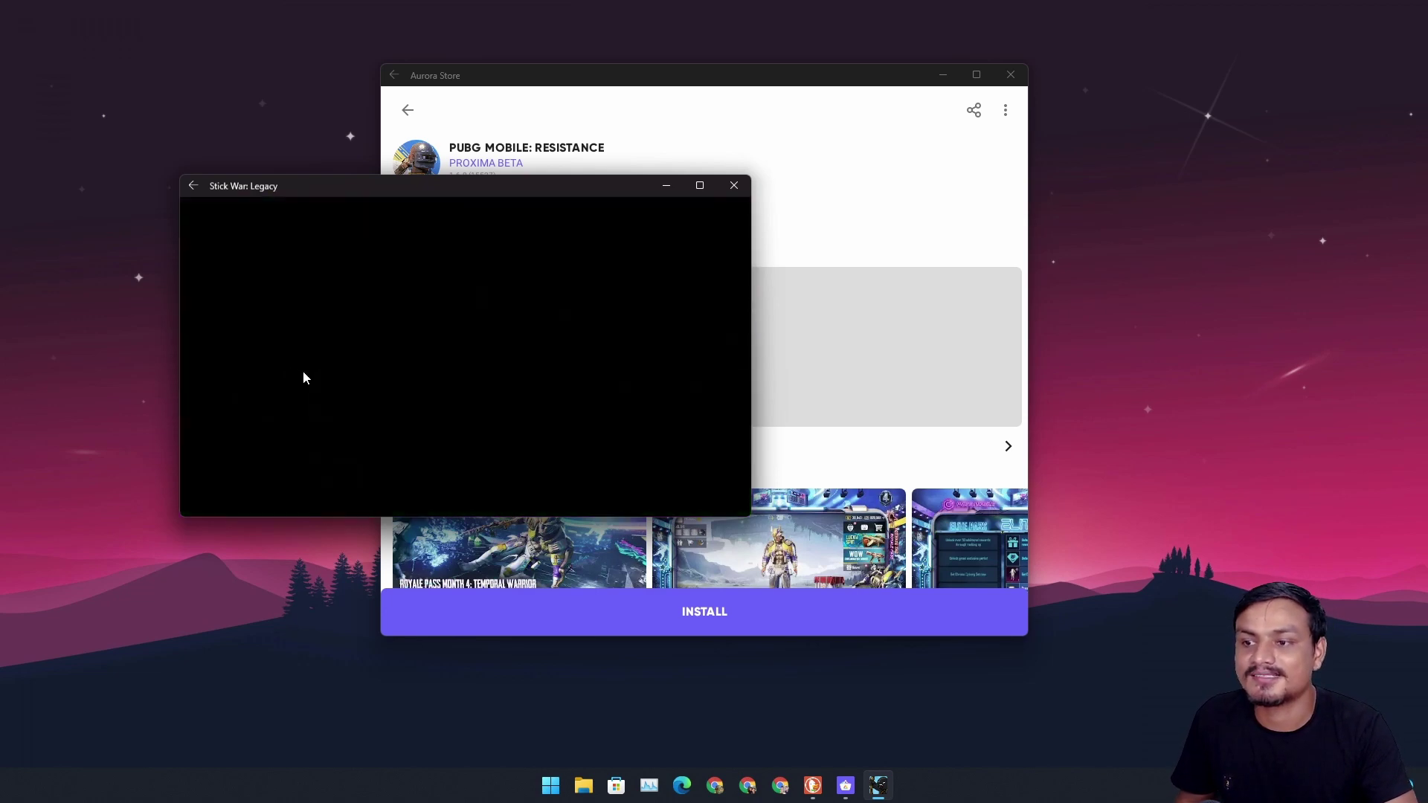
pyautogui.click(466, 335)
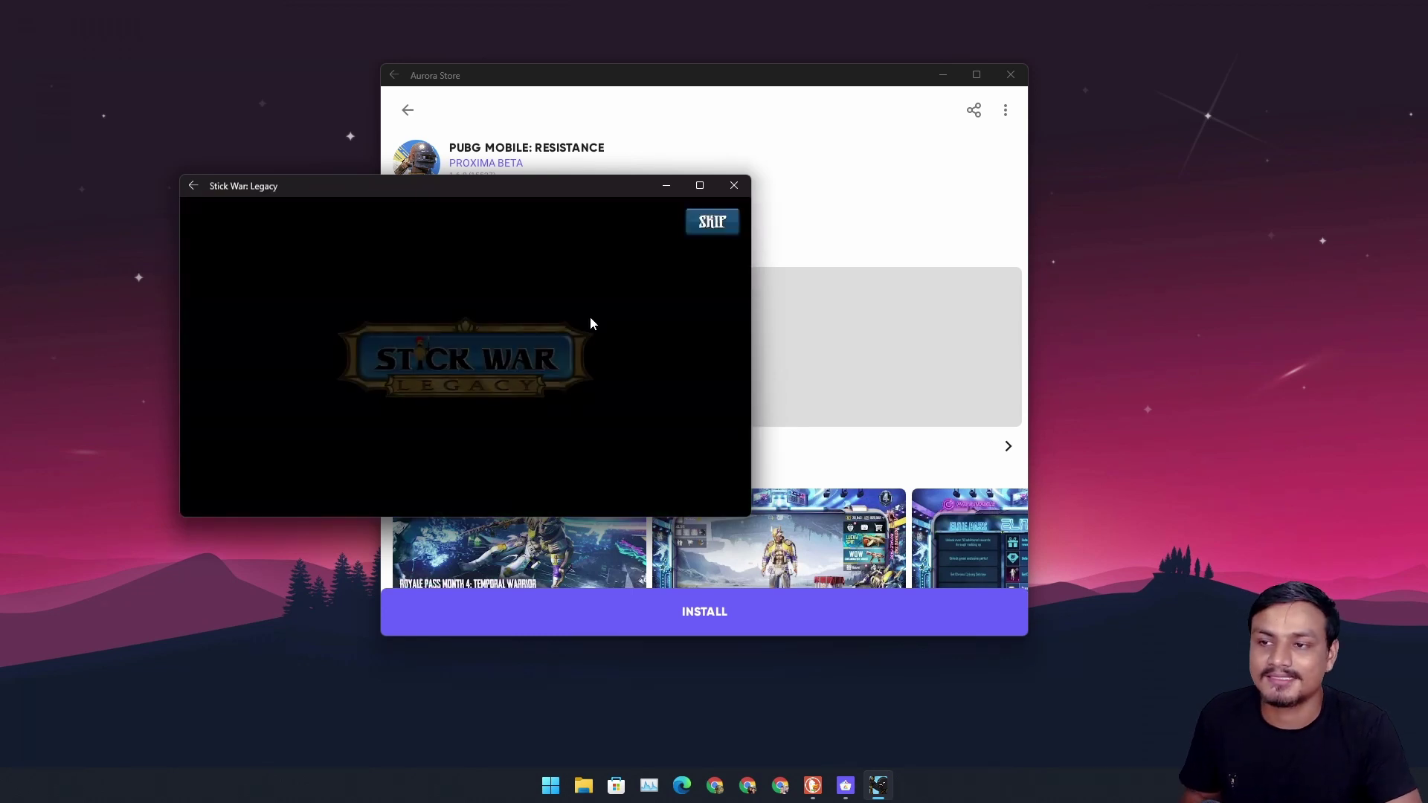
pyautogui.click(712, 223)
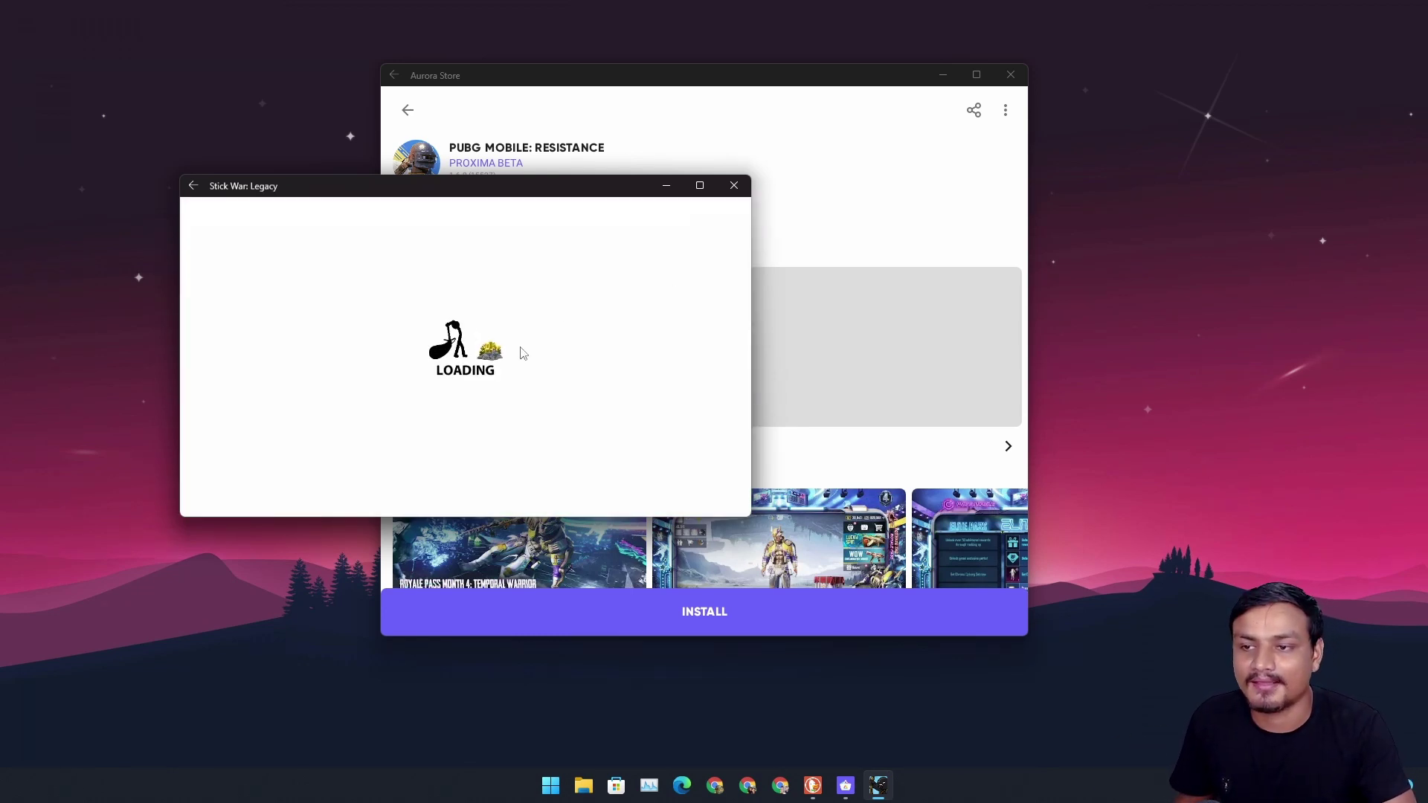
pyautogui.click(466, 422)
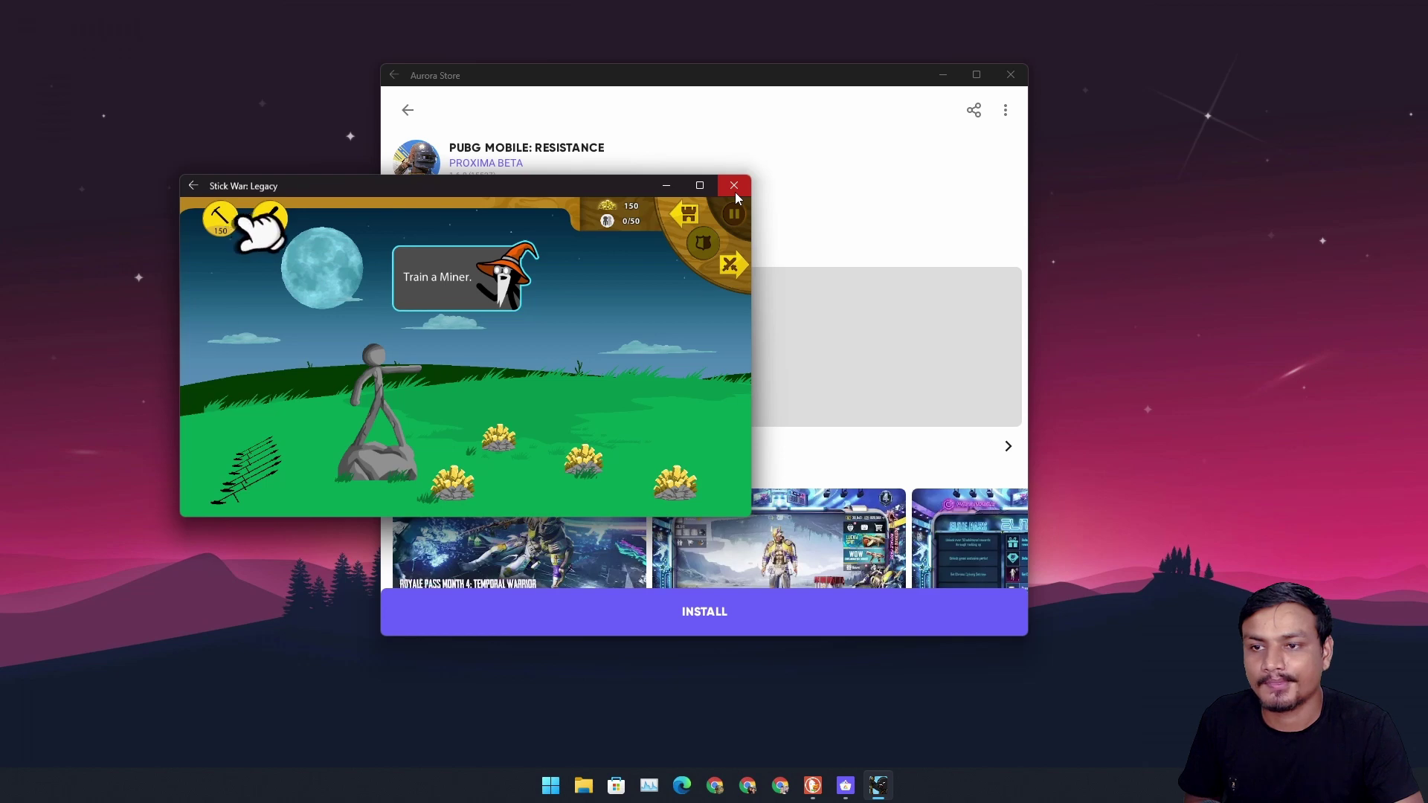
pyautogui.click(955, 151)
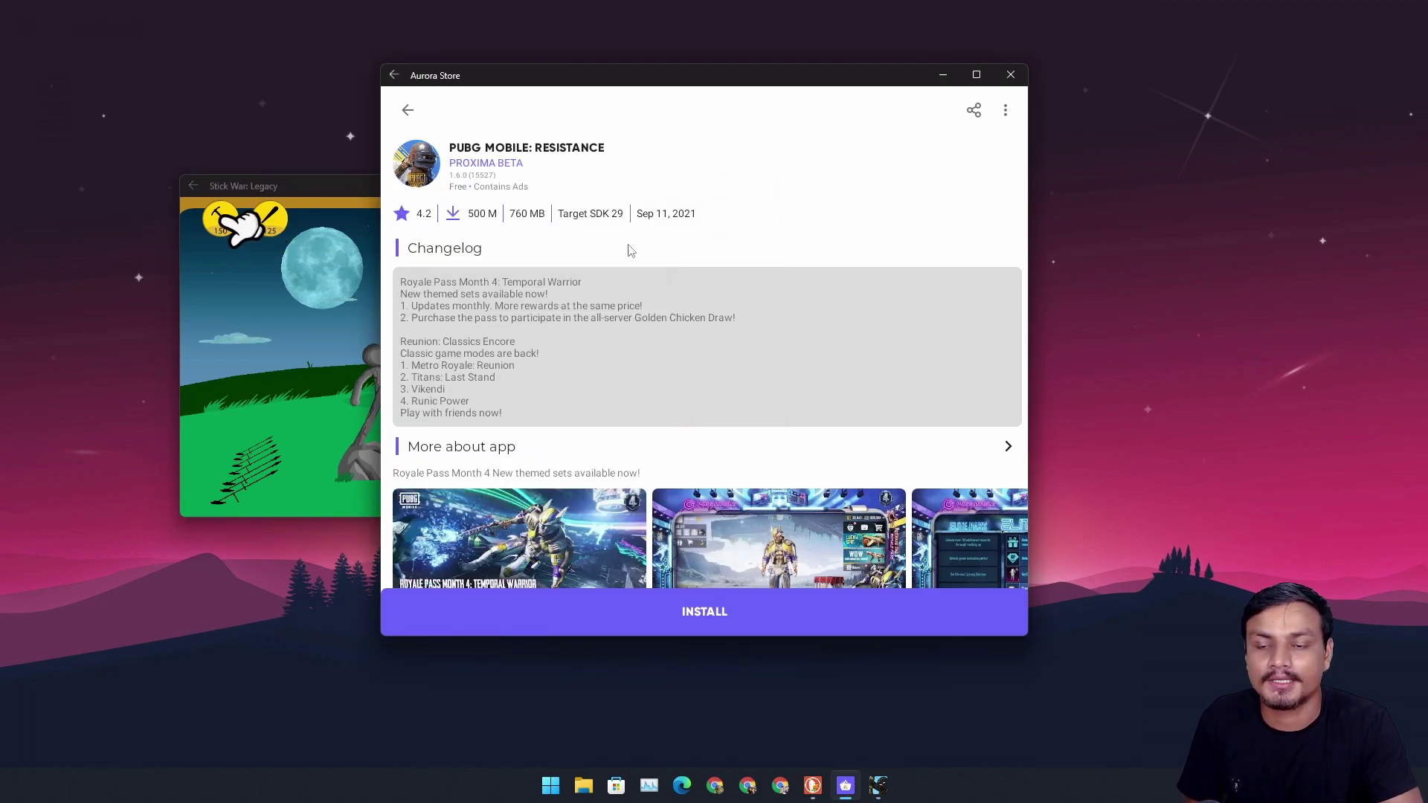
# Step: Browse the PUBG MOBILE: RESISTANCE page, viewing its second screenshot full size
pyautogui.scroll(-1, 760, 369)
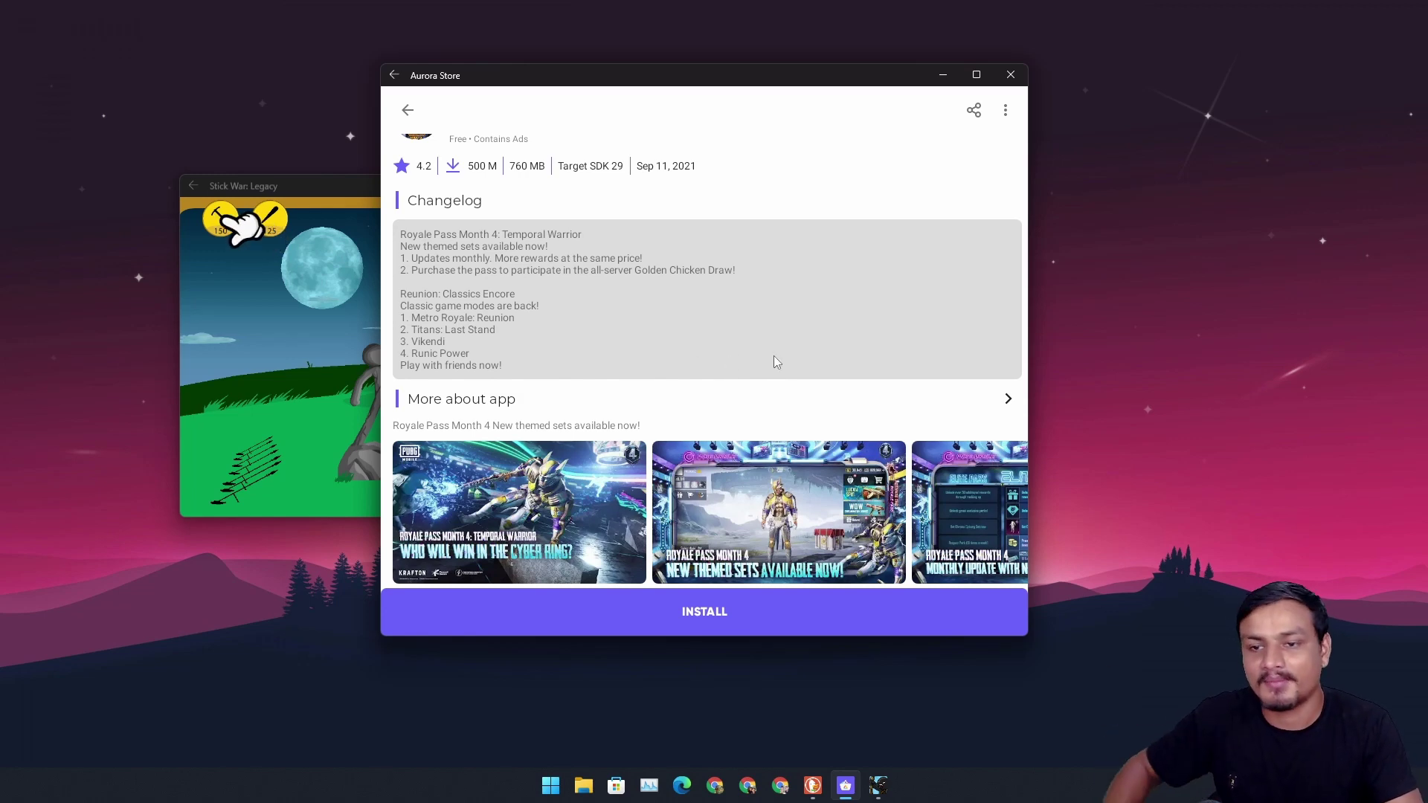
pyautogui.scroll(-3, 773, 362)
pyautogui.scroll(4, 902, 372)
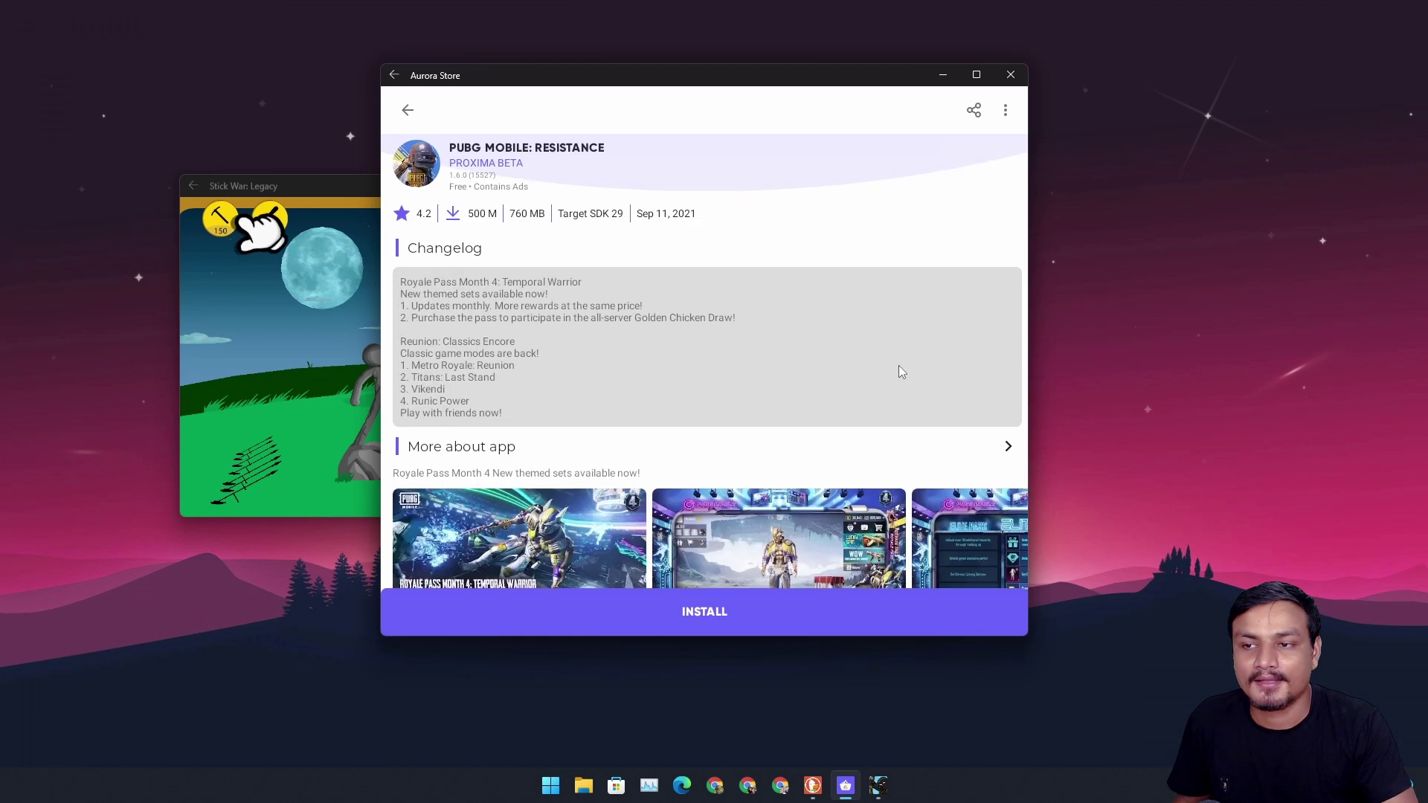
pyautogui.scroll(2, 787, 351)
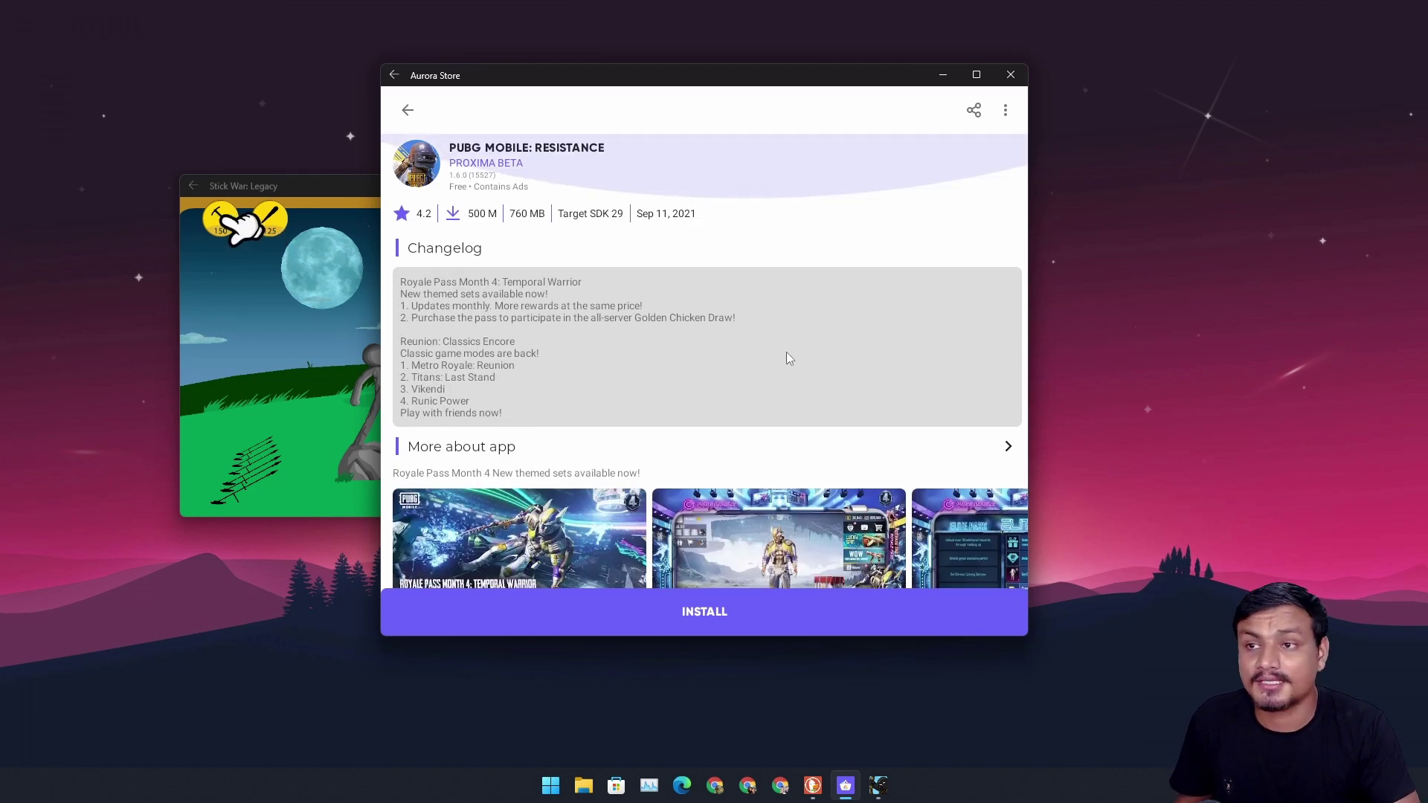
pyautogui.scroll(-4, 783, 292)
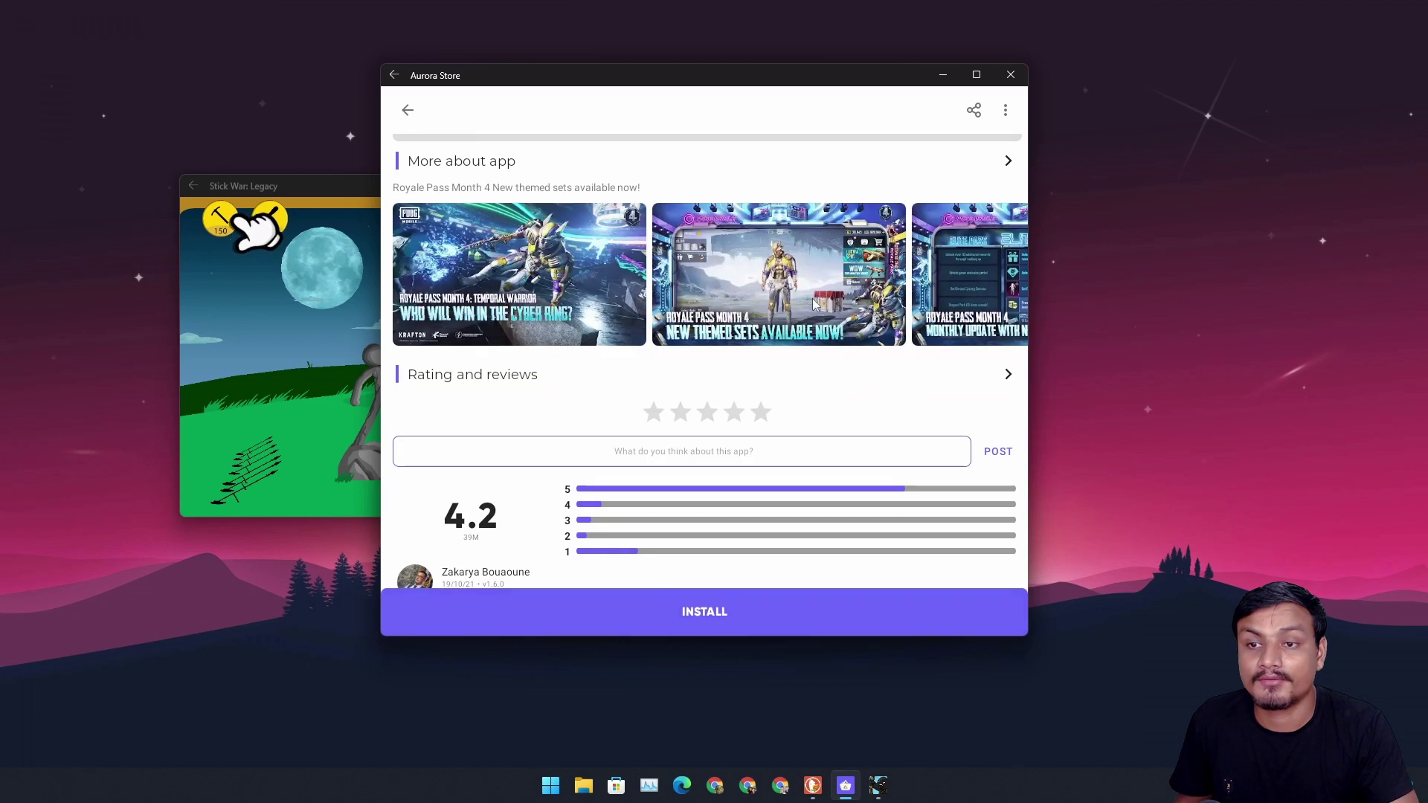
pyautogui.click(842, 339)
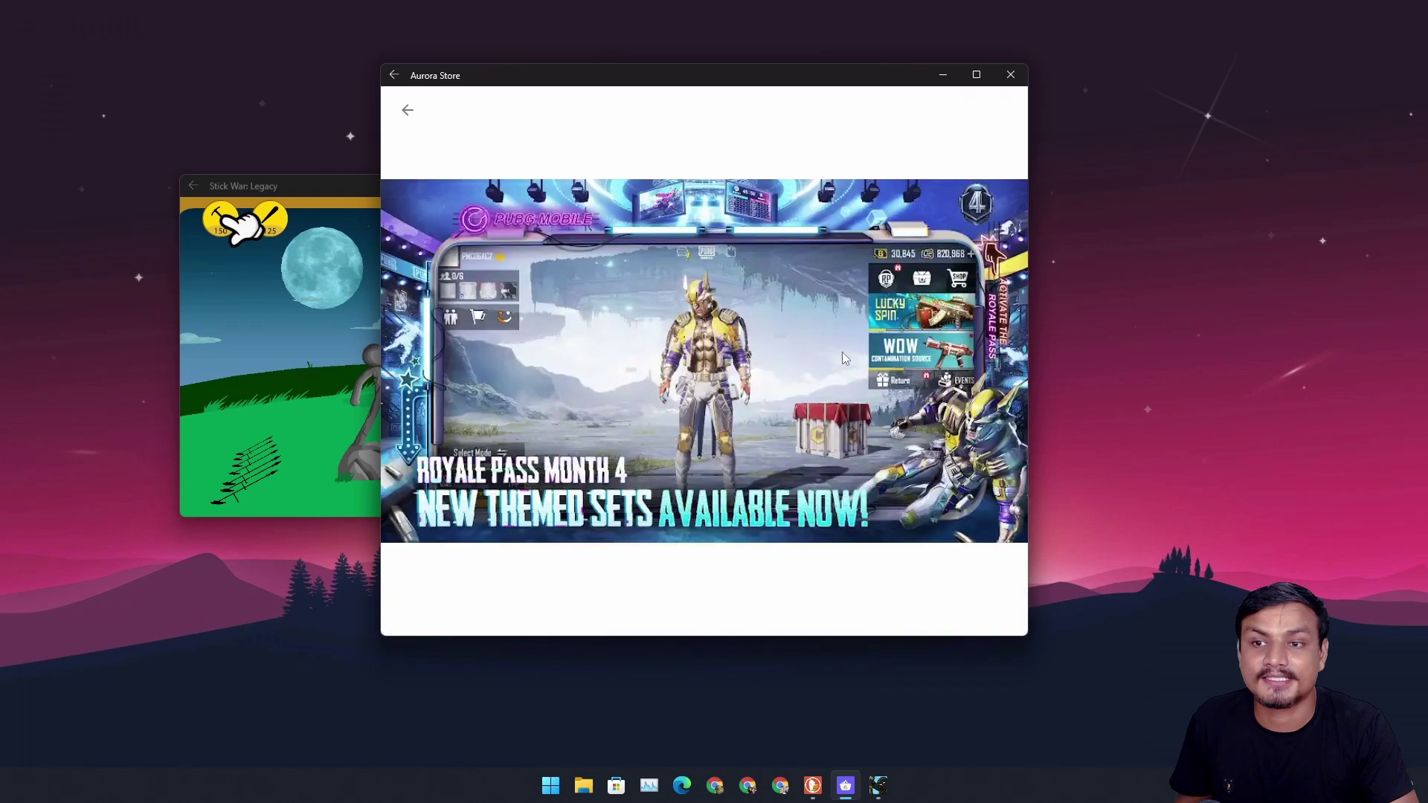
pyautogui.click(409, 112)
# Step: Scroll the PUBG page once more, then bring Stick War: Legacy back in front
pyautogui.scroll(4, 740, 332)
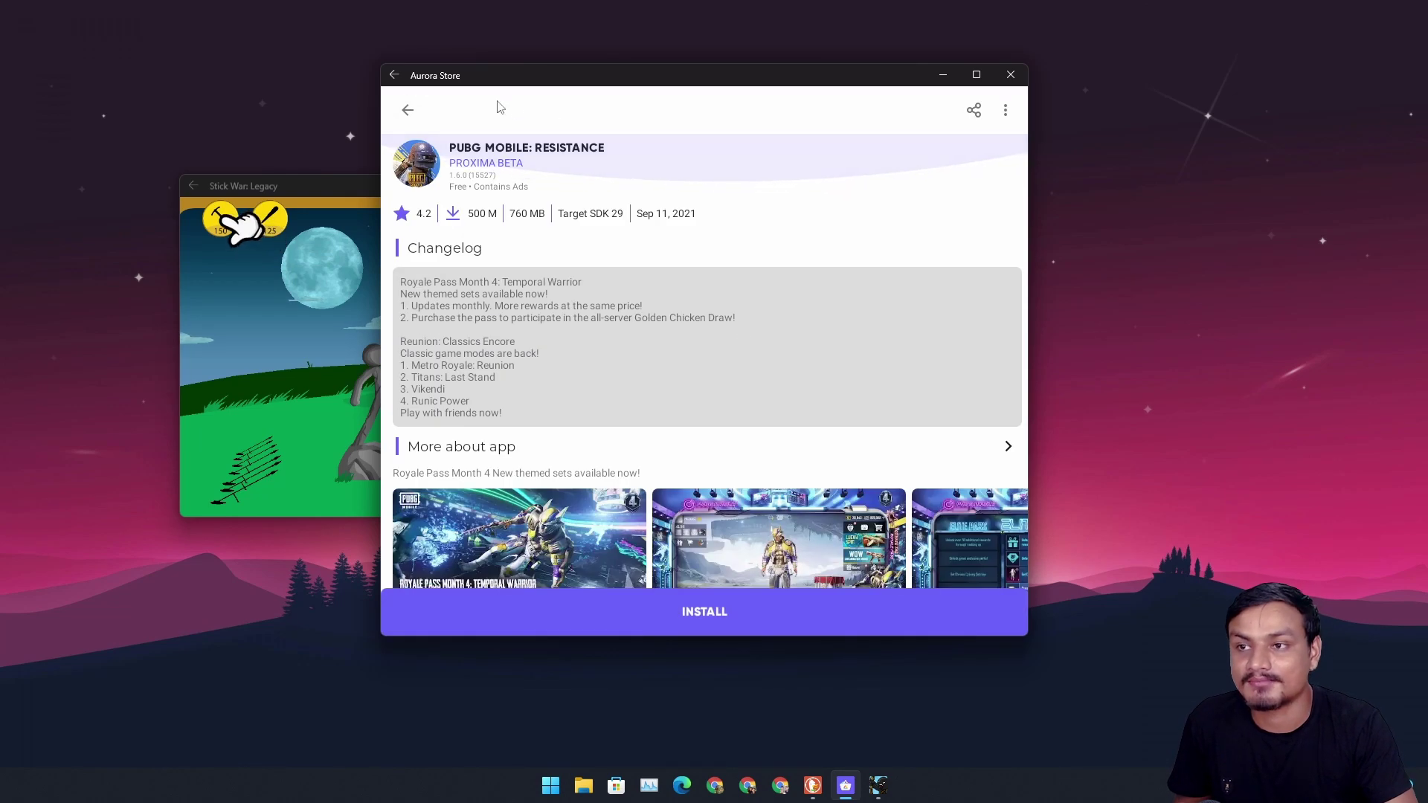
pyautogui.scroll(-3, 725, 409)
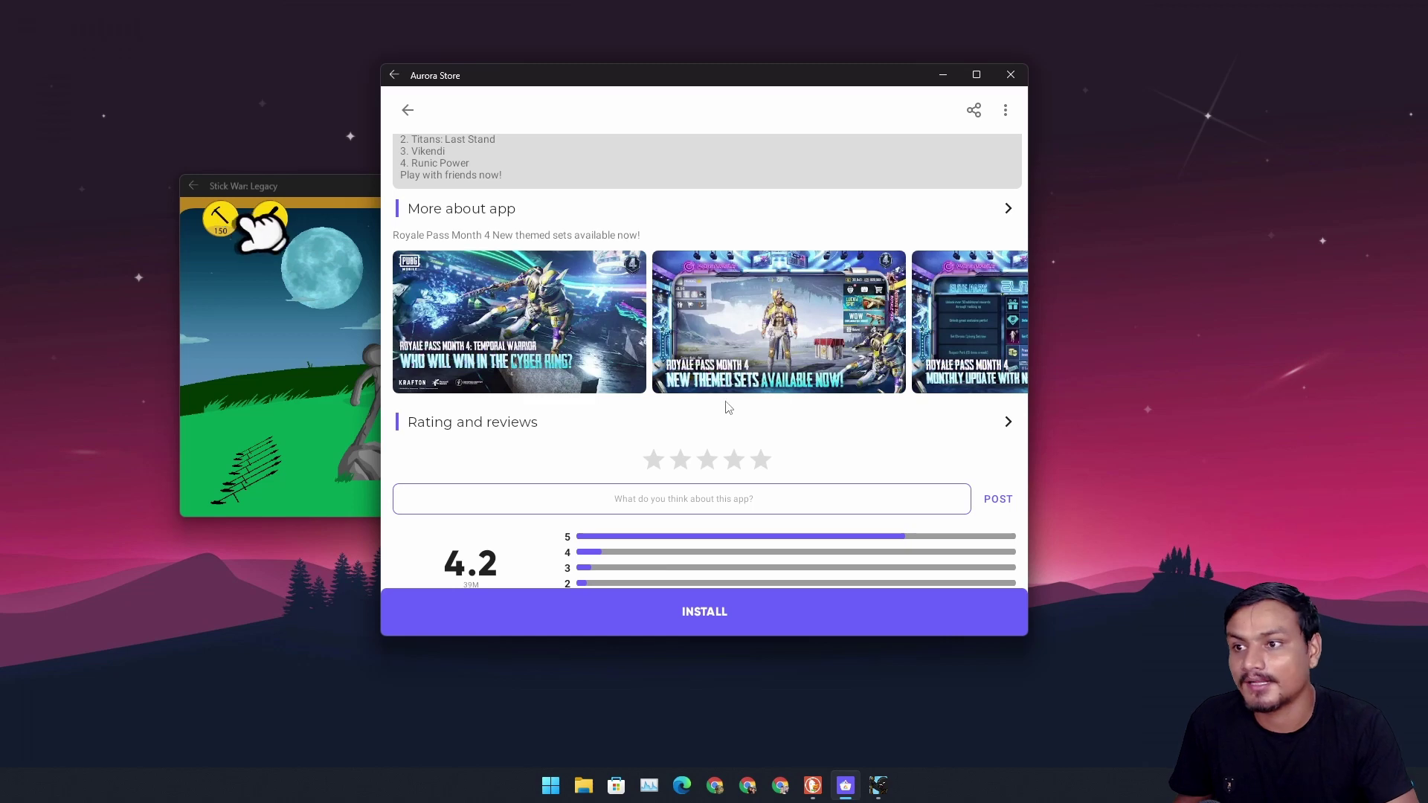
pyautogui.click(309, 184)
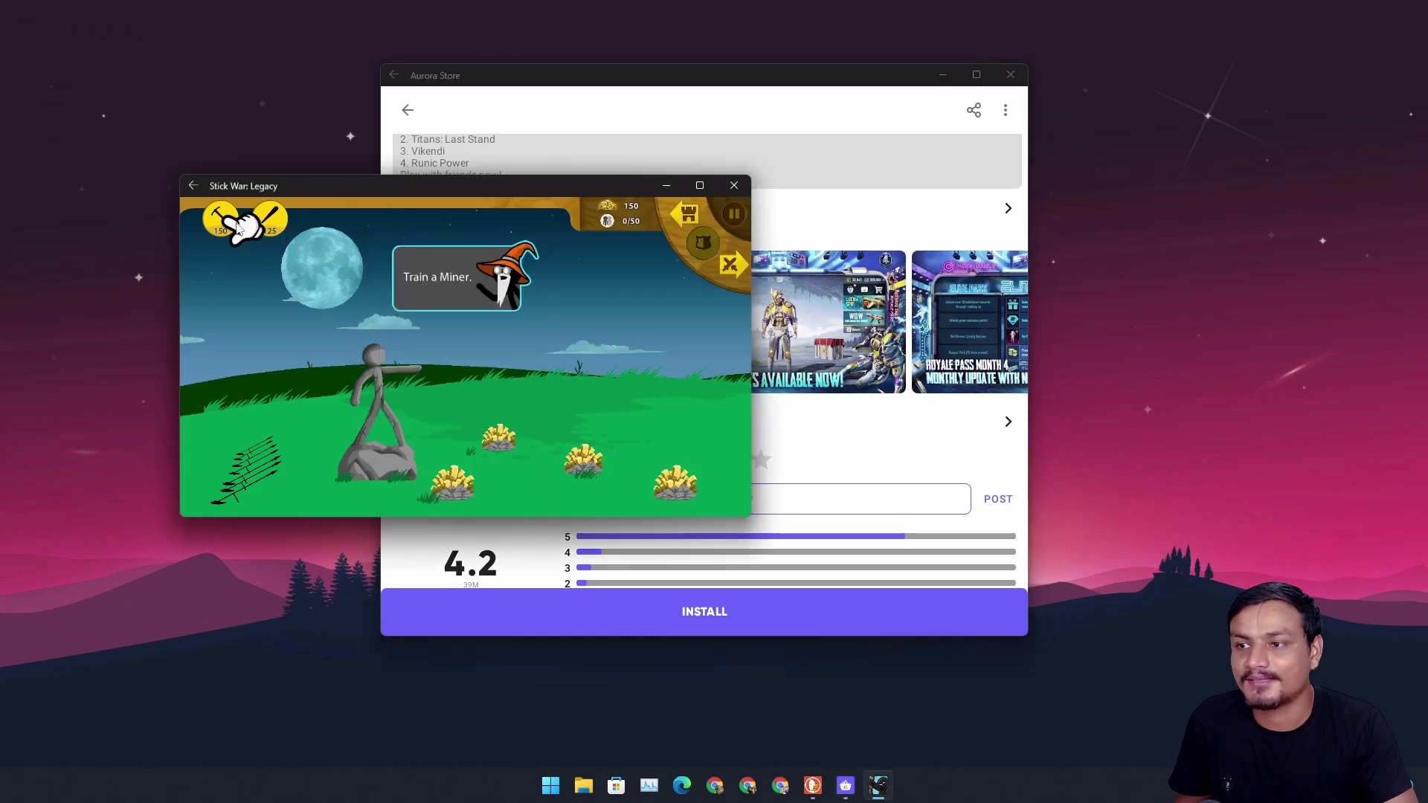
# Step: Train a Miner, then close Stick War: Legacy and, after maximizing and restoring it, Aurora Store
pyautogui.click(228, 221)
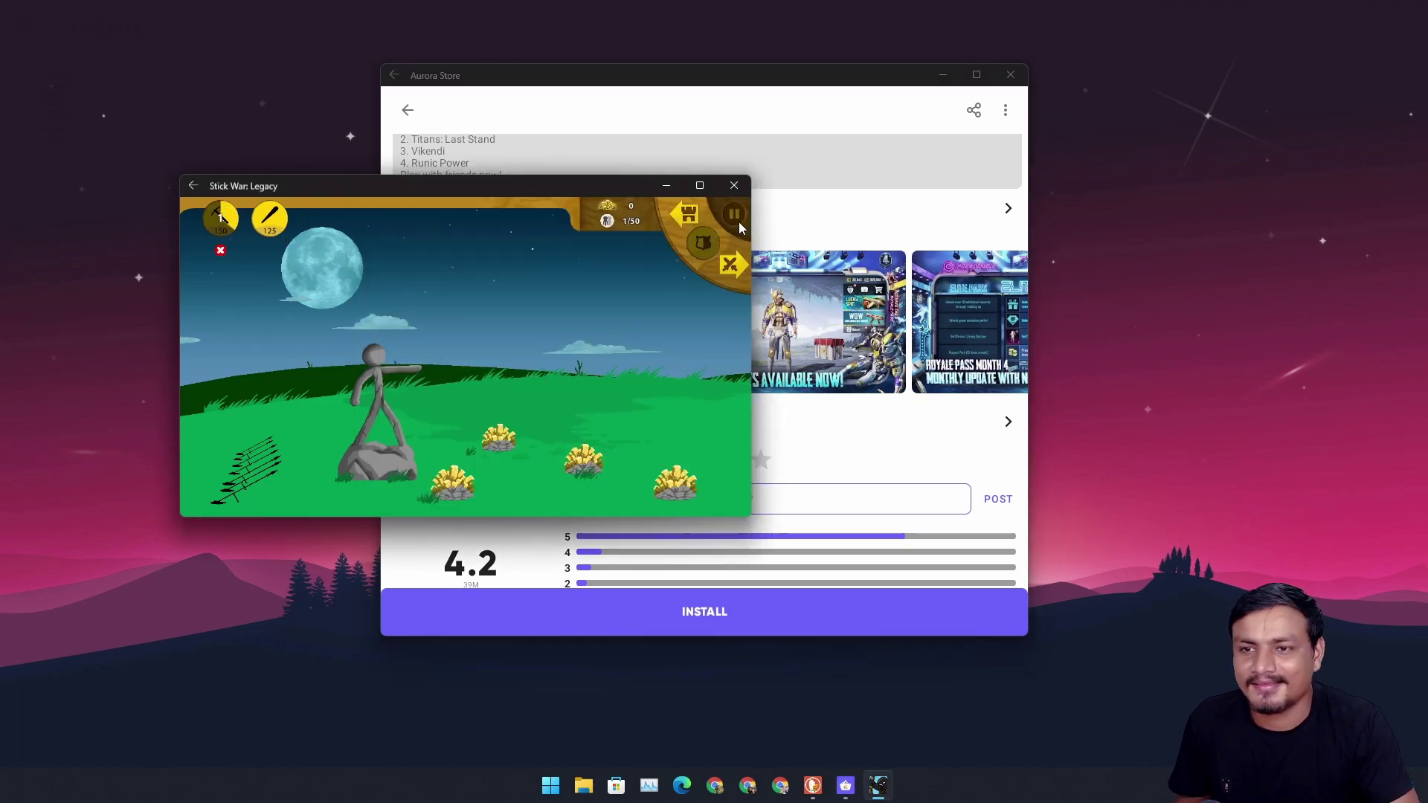
pyautogui.click(739, 191)
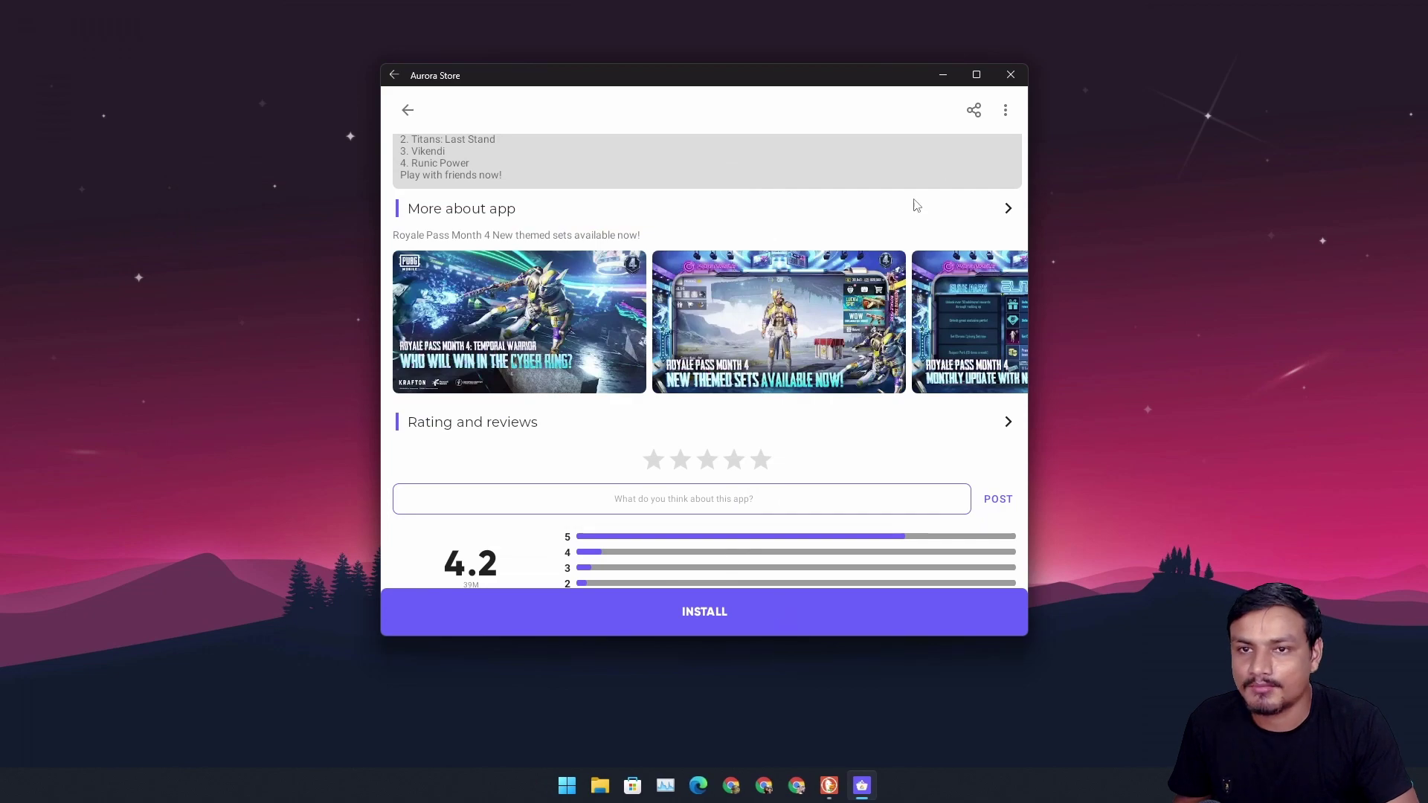
pyautogui.click(977, 75)
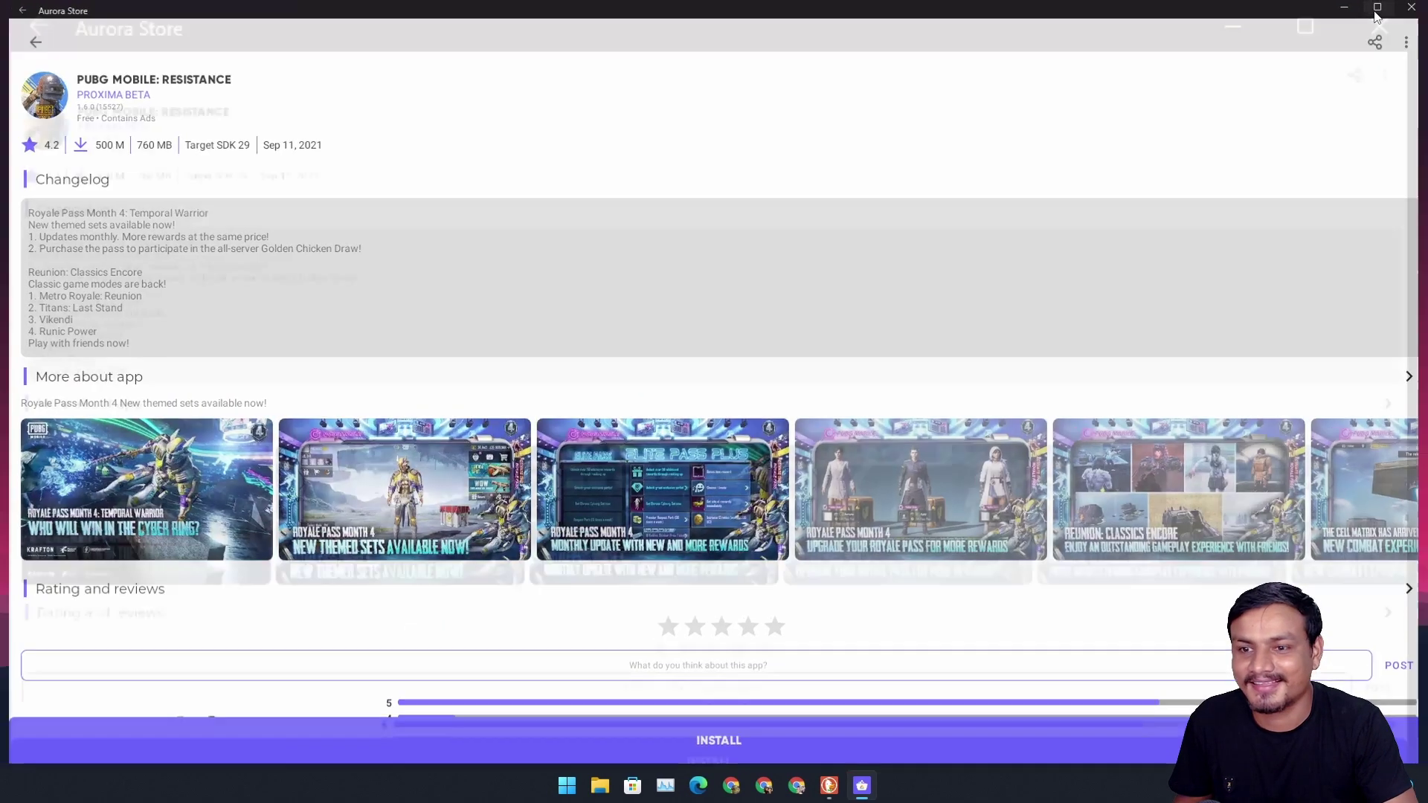
pyautogui.click(1375, 8)
pyautogui.click(1007, 70)
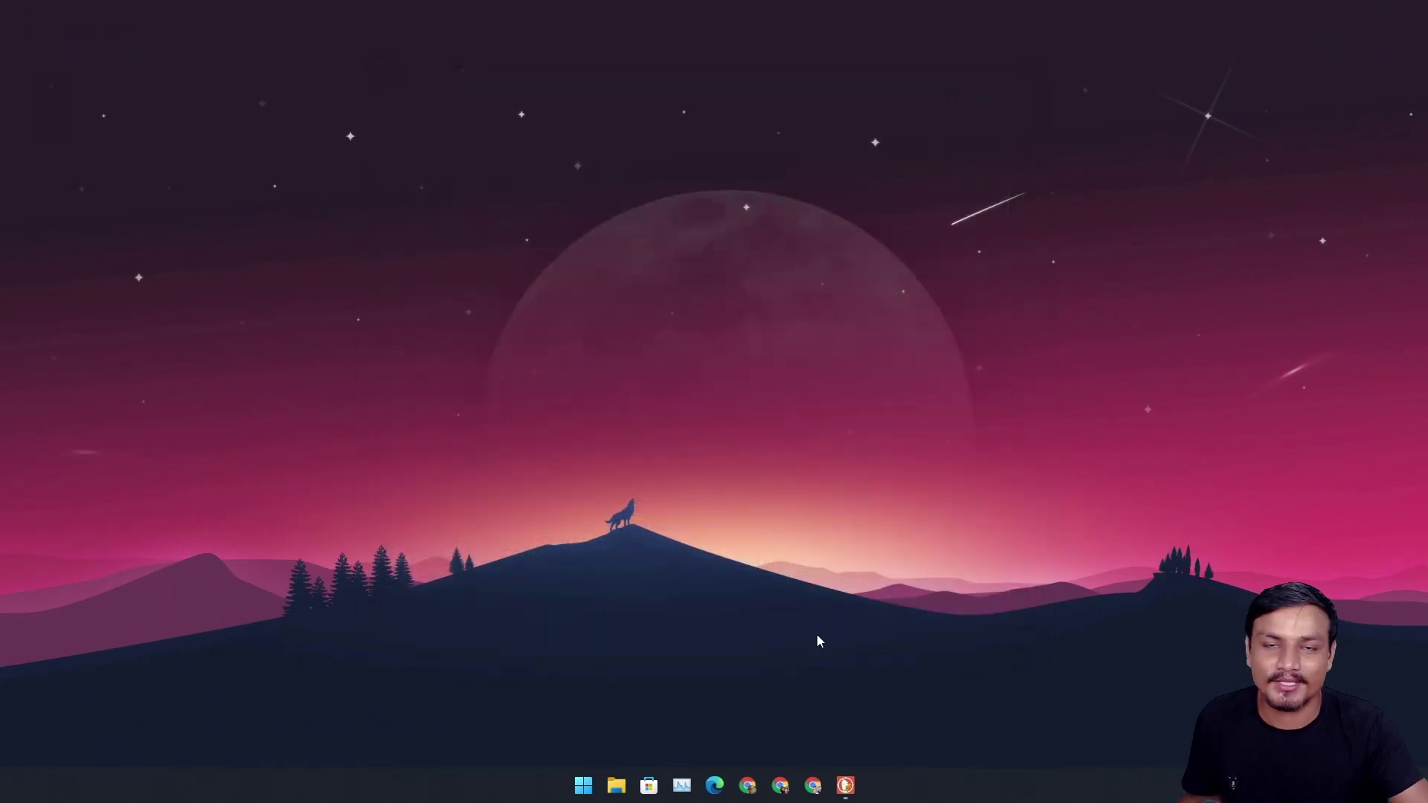